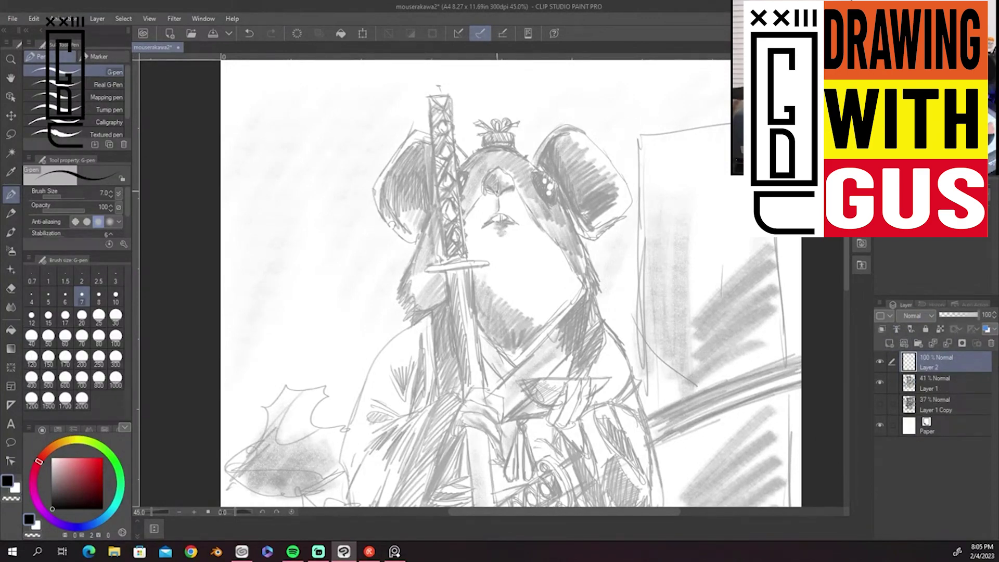
key("]")
key("]")
key("]")
key("]")
key("[")
key("[")
key("]")
scroll(516, 166, "up", 8)
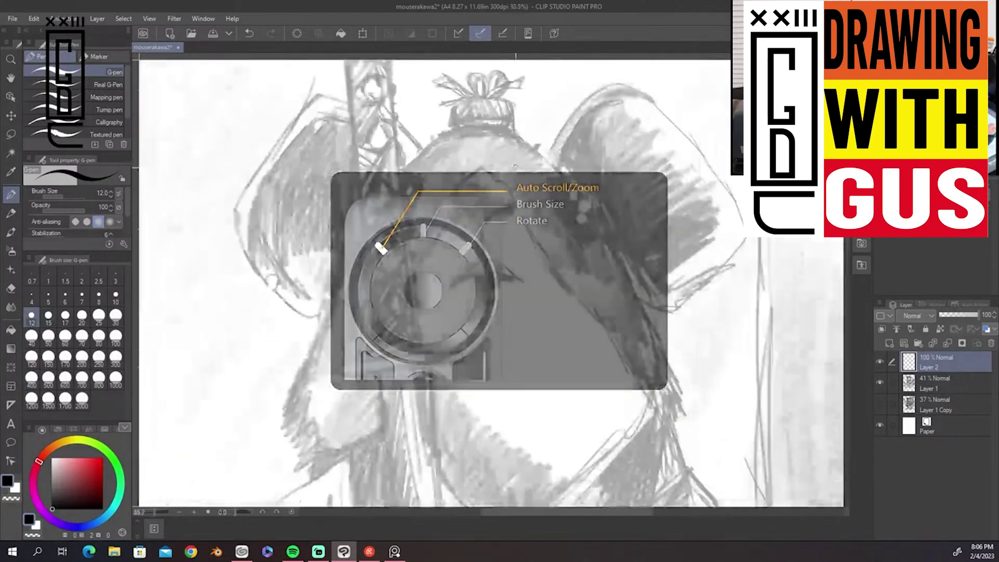
left_click_drag(442, 129, 412, 147)
key("ctrl+z")
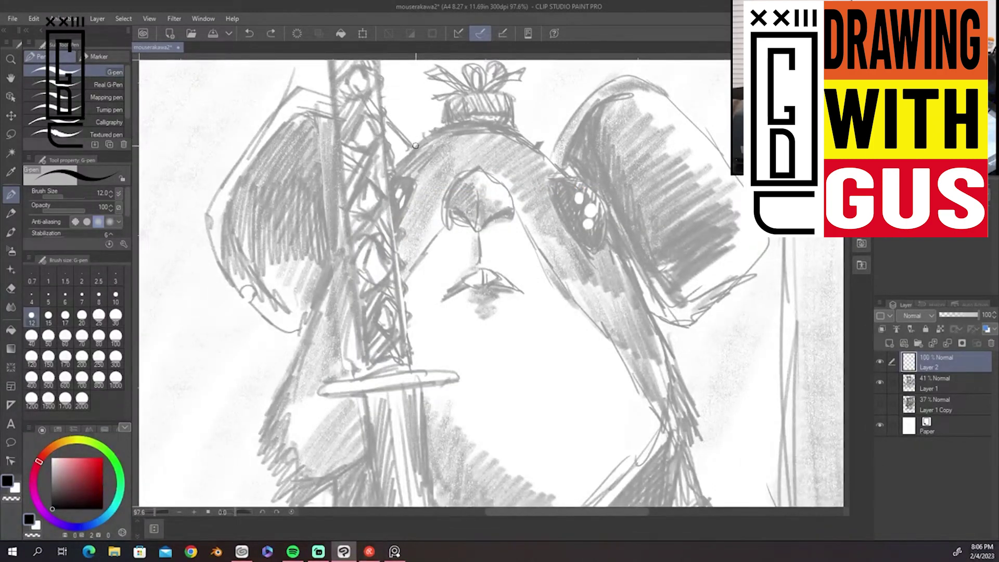
Set the G-pen brush size to 7 for inking the sketch
key("[")
key("[")
key("[")
key("[")
key("[")
key("[")
key("[")
key("[")
key("]")
key("]")
key("]")
key("]")
key("]")
key("[")
key("]")
key("]")
key("]")
key("]")
key("bracketleft")
key("bracketleft")
key("bracketleft")
key("bracketleft")
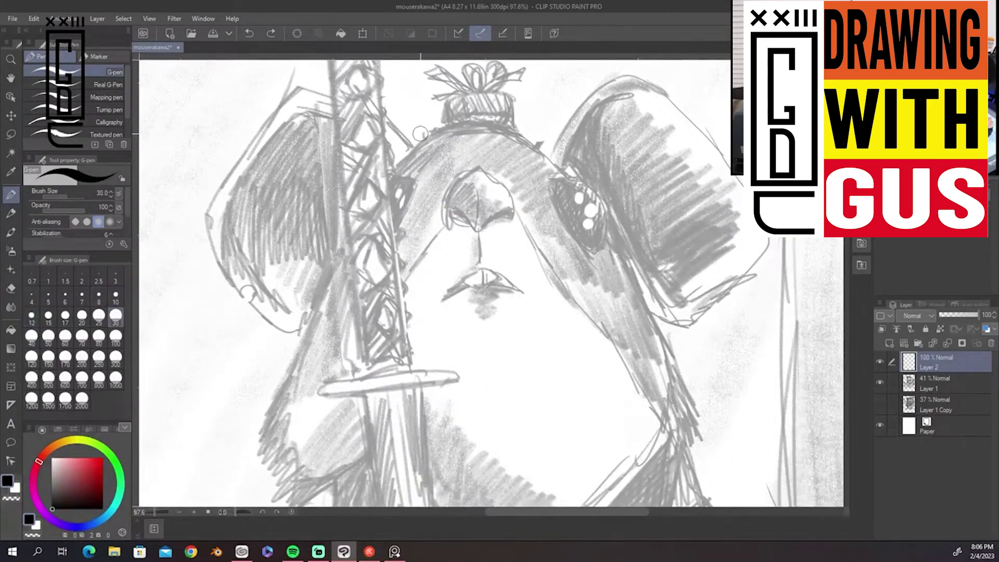
key("bracketleft")
key("bracketleft")
key("bracketleft")
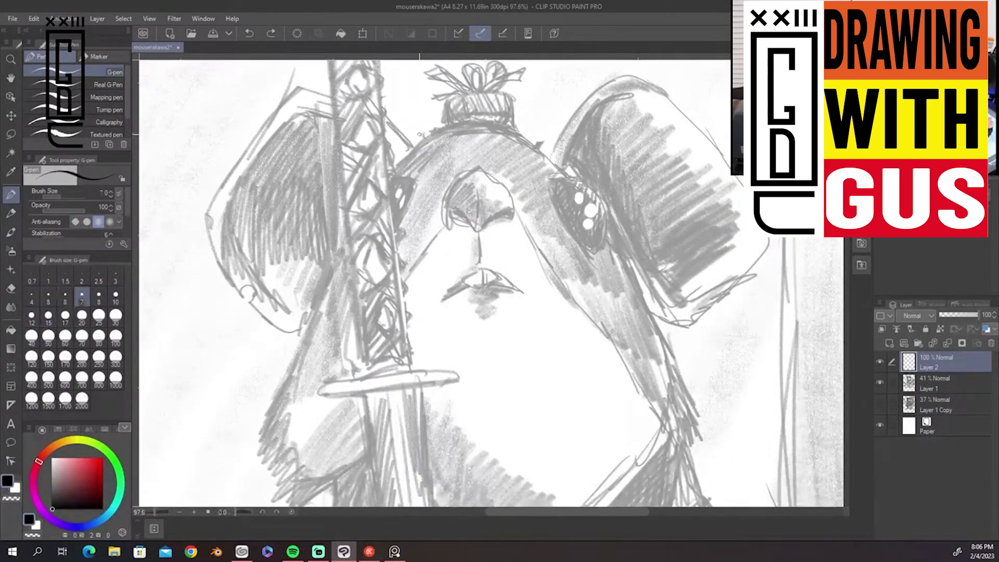
key("bracketright")
key("bracketright")
key("bracketright")
key("bracketright")
Ink the crown of the mouse's head with short fur ticks and outline the band of the topknot
mouse_move(417, 142)
left_mouse_down()
mouse_move(447, 127)
mouse_move(513, 122)
mouse_move(540, 126)
mouse_move(551, 158)
mouse_move(582, 110)
left_mouse_up()
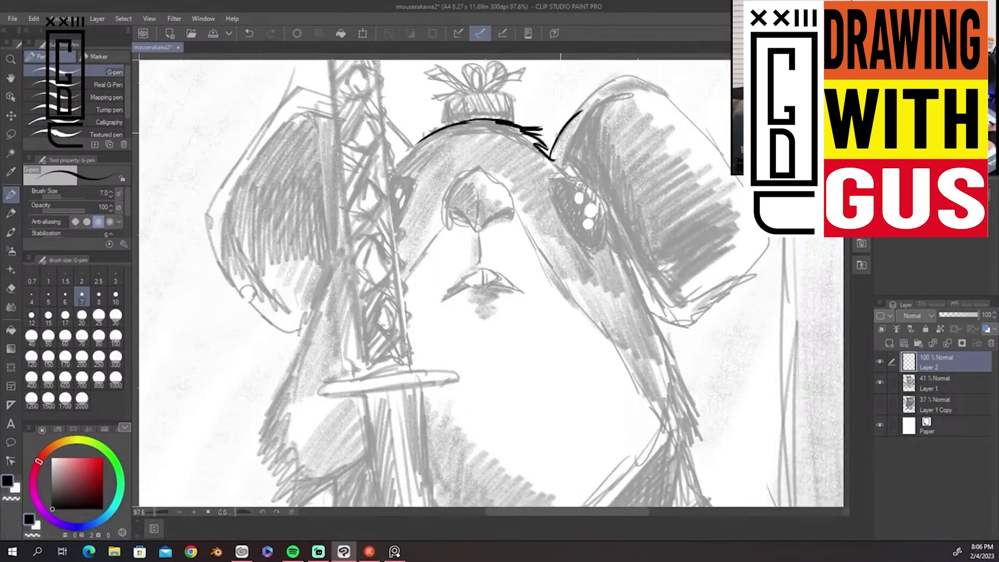
mouse_move(446, 120)
left_mouse_down()
mouse_move(514, 96)
mouse_move(515, 114)
left_mouse_up()
left_click_drag(522, 111, 448, 118)
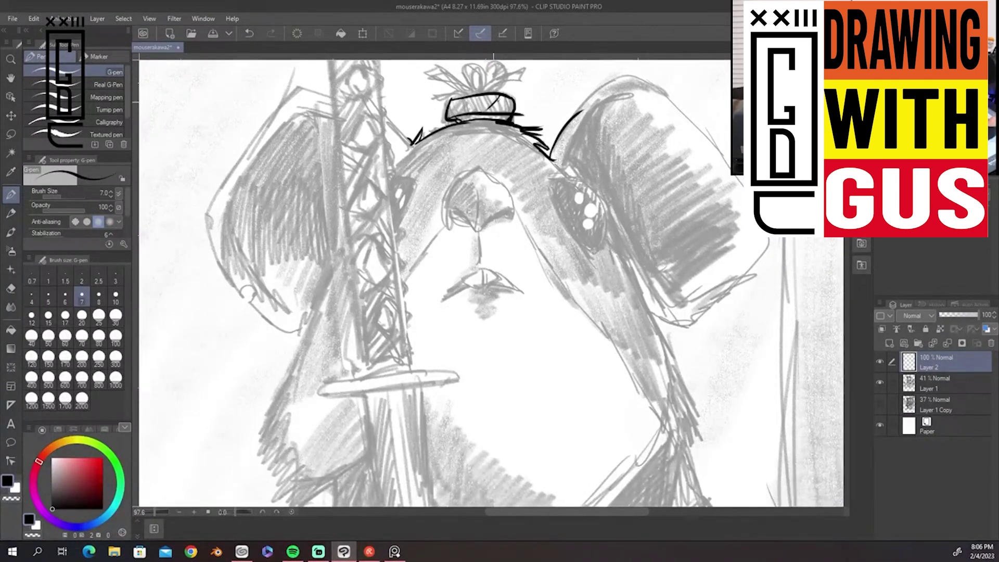
Hatch and ink the topknot with its loops and loose ends, and line the upper edge of the right ear
mouse_move(515, 98)
left_mouse_down()
mouse_move(448, 115)
mouse_move(473, 64)
mouse_move(476, 92)
mouse_move(468, 73)
mouse_move(501, 67)
mouse_move(474, 86)
mouse_move(479, 92)
left_mouse_up()
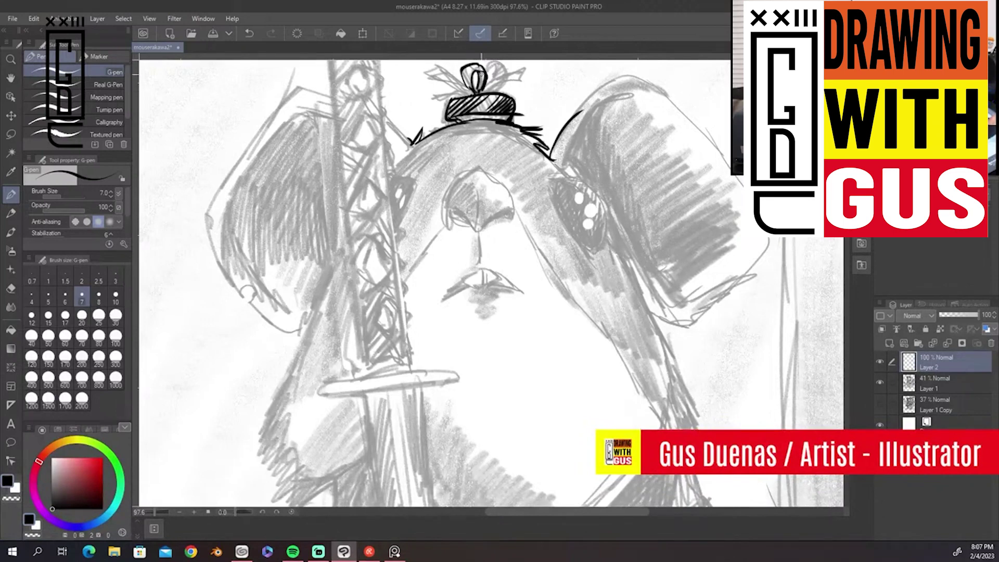
mouse_move(487, 84)
left_mouse_down()
mouse_move(498, 62)
mouse_move(491, 88)
left_mouse_up()
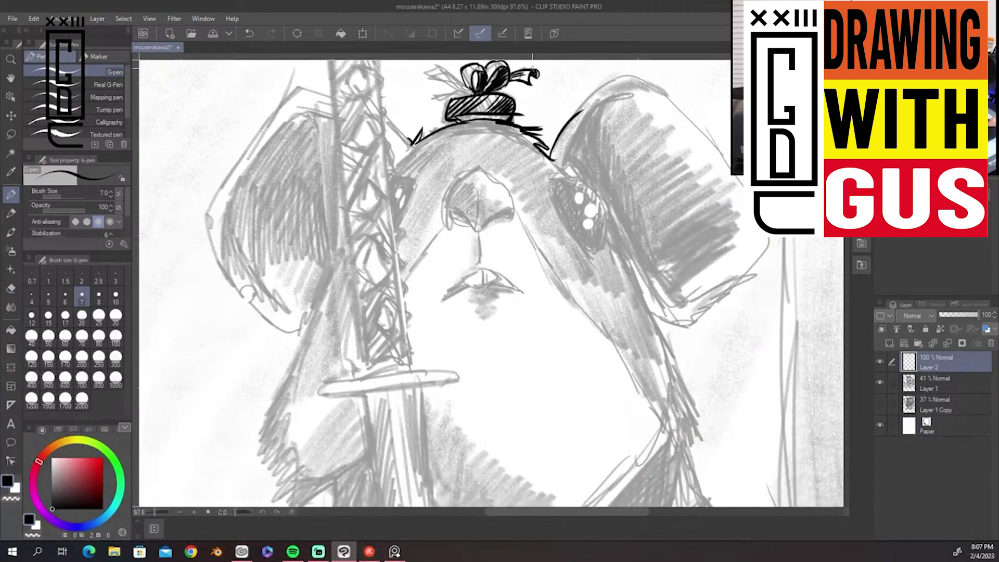
left_click_drag(468, 68, 433, 85)
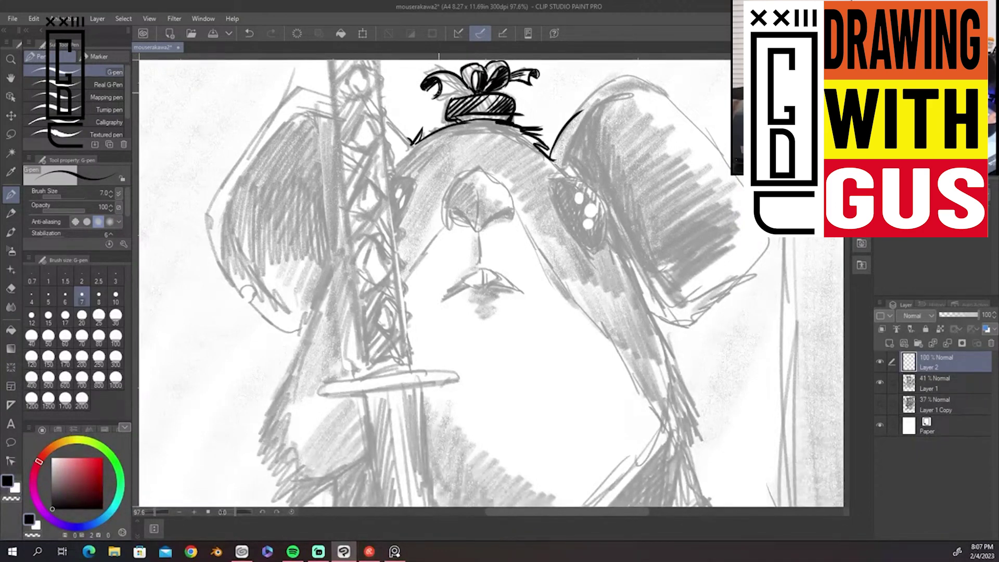
left_click_drag(446, 79, 464, 87)
left_click_drag(568, 120, 629, 77)
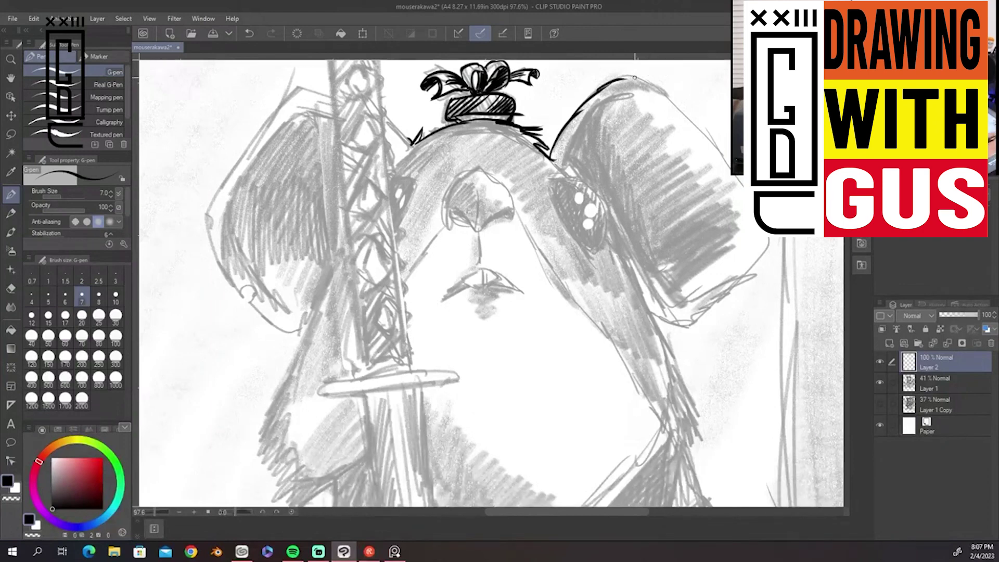
left_click_drag(572, 268, 559, 322)
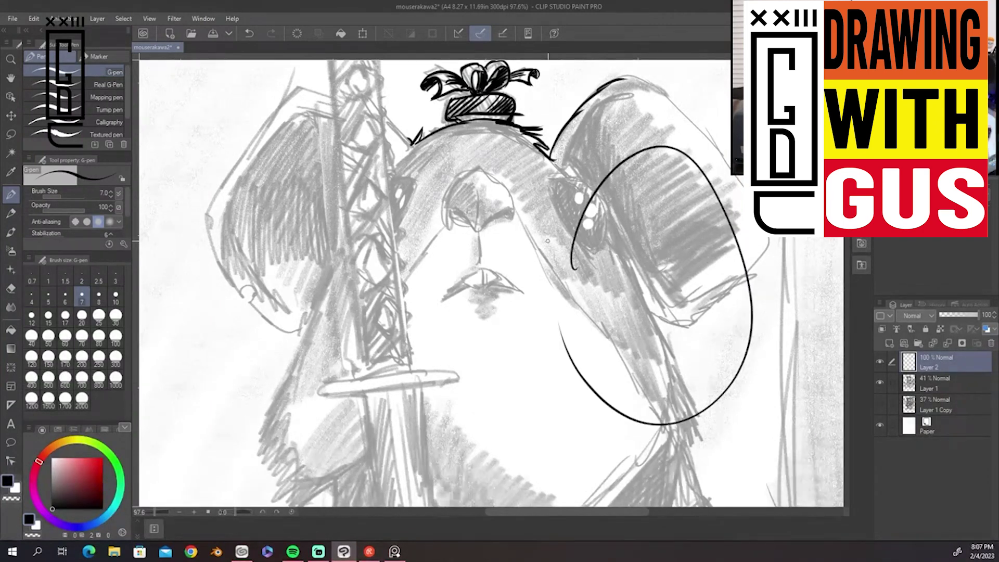
left_click_drag(578, 229, 494, 372)
left_click_drag(721, 121, 530, 364)
left_click_drag(716, 146, 539, 377)
left_click_drag(731, 166, 575, 380)
left_click_drag(744, 187, 596, 432)
left_click_drag(759, 240, 632, 417)
mouse_move(610, 142)
left_mouse_down()
mouse_move(649, 128)
mouse_move(619, 130)
mouse_move(498, 352)
mouse_move(573, 338)
mouse_move(625, 415)
mouse_move(658, 379)
left_mouse_up()
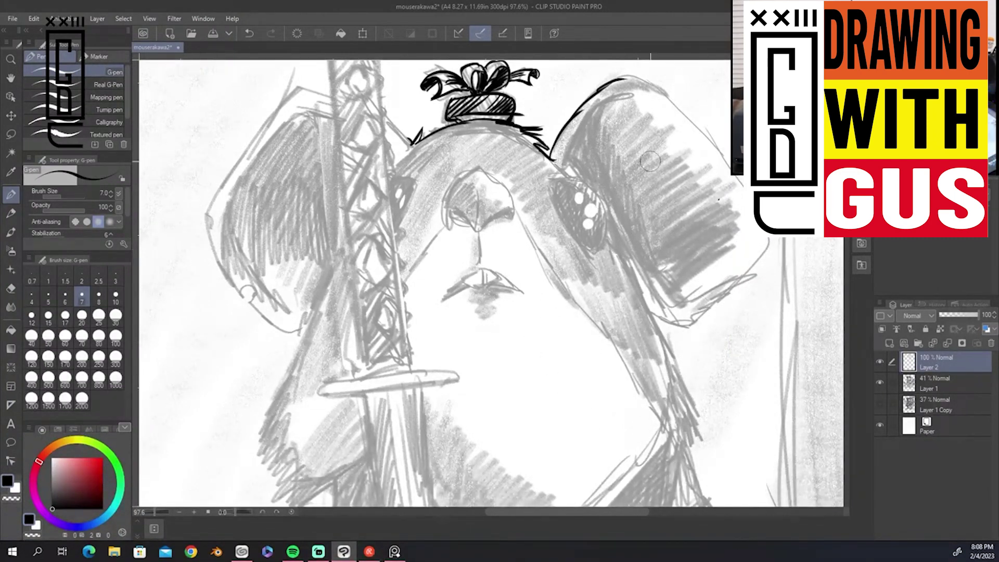
Ink the remaining outer outline of the right ear and the jagged fur edge of the cheek below it
mouse_move(622, 79)
left_mouse_down()
mouse_move(671, 89)
mouse_move(660, 88)
mouse_move(722, 146)
left_mouse_up()
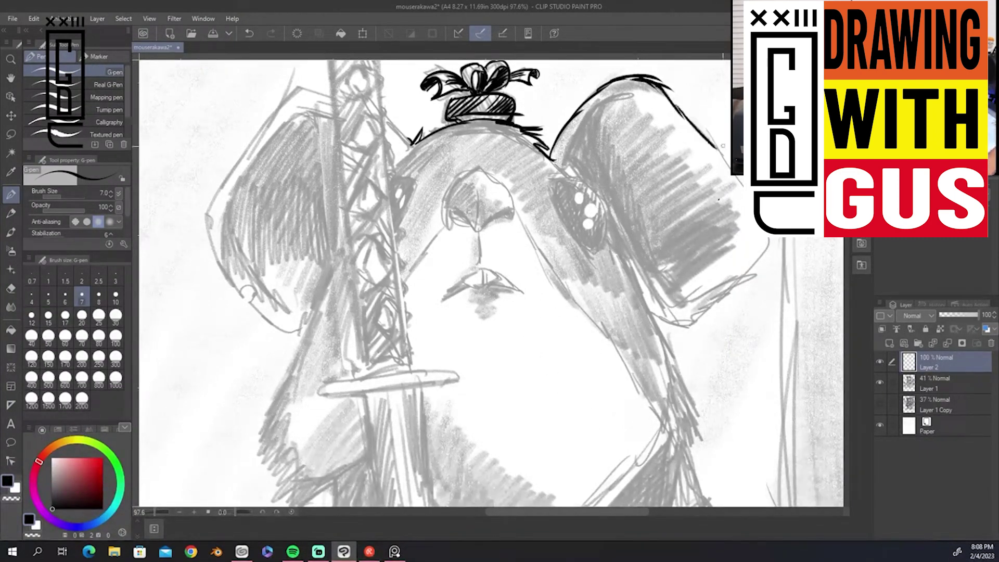
mouse_move(757, 237)
left_mouse_down()
mouse_move(755, 276)
mouse_move(688, 328)
mouse_move(702, 444)
left_mouse_up()
left_click_drag(698, 410, 688, 463)
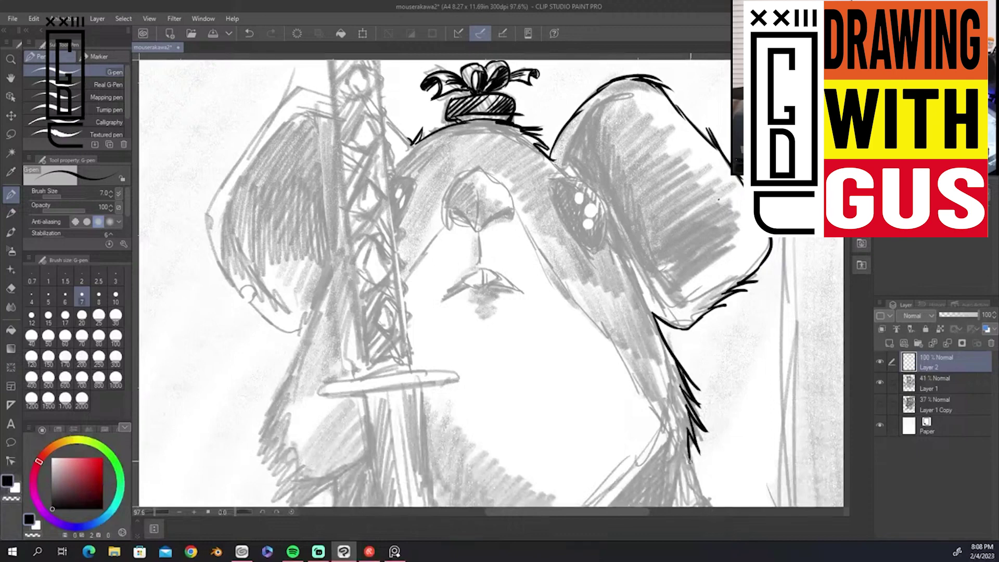
Outline the right eye and ink the inner contour of the right ear
mouse_move(555, 181)
left_mouse_down()
mouse_move(580, 241)
mouse_move(597, 252)
mouse_move(599, 191)
mouse_move(602, 237)
left_mouse_up()
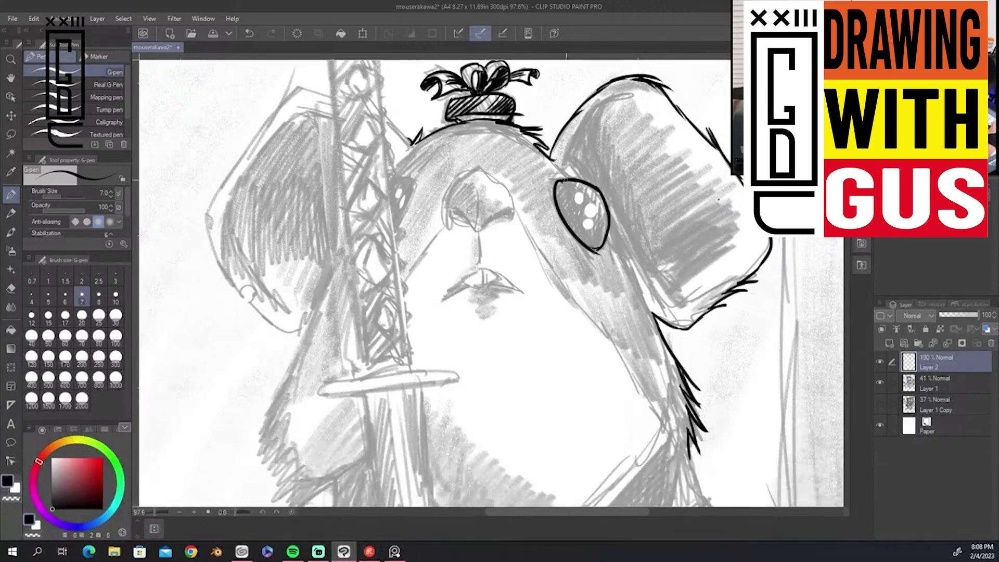
left_click_drag(568, 158, 658, 107)
left_click_drag(612, 223, 731, 240)
left_click_drag(619, 251, 657, 308)
Ink the nose with both nostrils and the line running down towards the mouth
mouse_move(480, 170)
left_mouse_down()
mouse_move(463, 173)
mouse_move(446, 215)
left_mouse_up()
left_click_drag(451, 207, 480, 229)
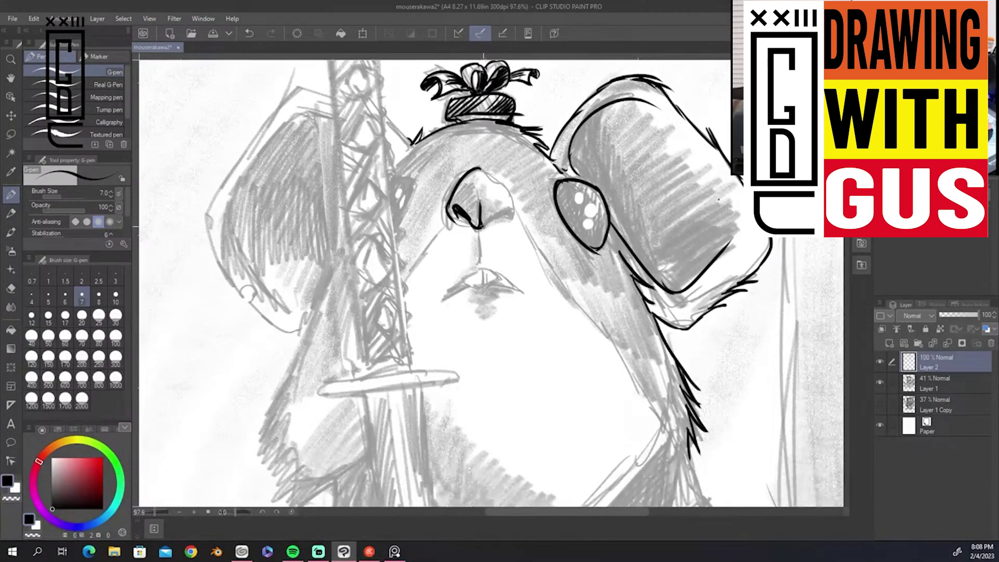
mouse_move(480, 167)
left_mouse_down()
mouse_move(496, 183)
mouse_move(482, 270)
mouse_move(449, 293)
left_mouse_up()
Ink the mouth and the small tuft of chin hair beneath it
mouse_move(485, 267)
left_mouse_down()
mouse_move(521, 291)
mouse_move(487, 286)
left_mouse_up()
mouse_move(482, 262)
left_mouse_down()
mouse_move(489, 285)
mouse_move(446, 299)
left_mouse_up()
left_click_drag(493, 282, 522, 293)
mouse_move(482, 291)
left_mouse_down()
mouse_move(501, 313)
mouse_move(475, 331)
left_mouse_up()
mouse_move(485, 297)
left_mouse_down()
mouse_move(472, 326)
mouse_move(478, 340)
left_mouse_up()
left_click_drag(494, 306, 494, 352)
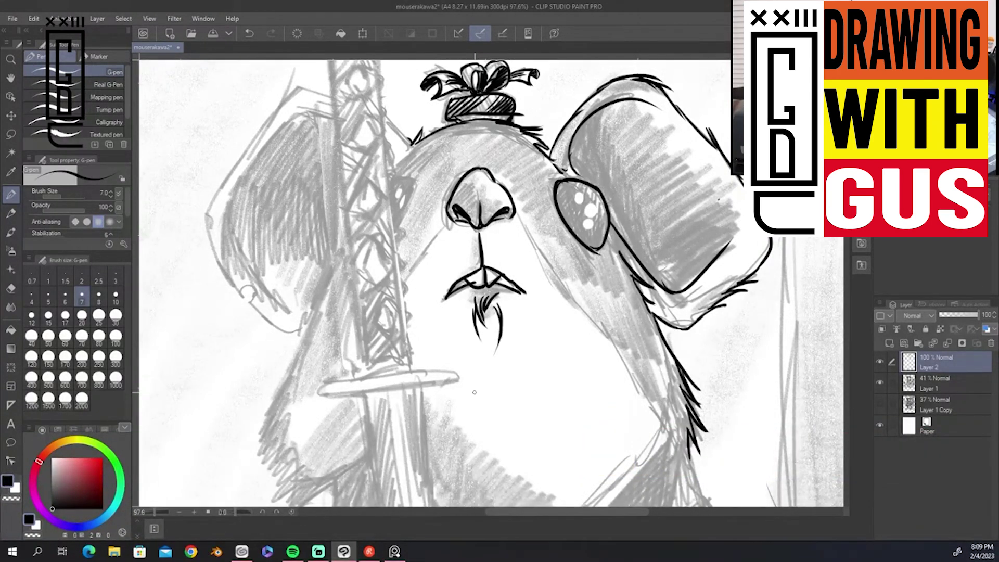
Ink the broken fur line separating the dark face from the white muzzle on both sides of the nose
left_click_drag(518, 214, 545, 245)
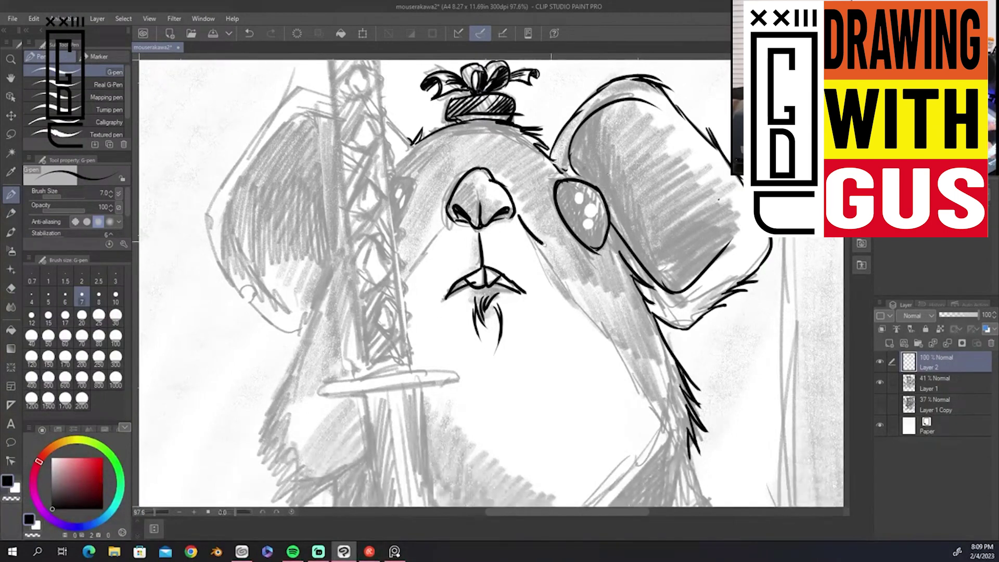
mouse_move(571, 296)
left_mouse_down()
mouse_move(624, 364)
mouse_move(663, 442)
left_mouse_up()
left_click_drag(445, 221, 408, 275)
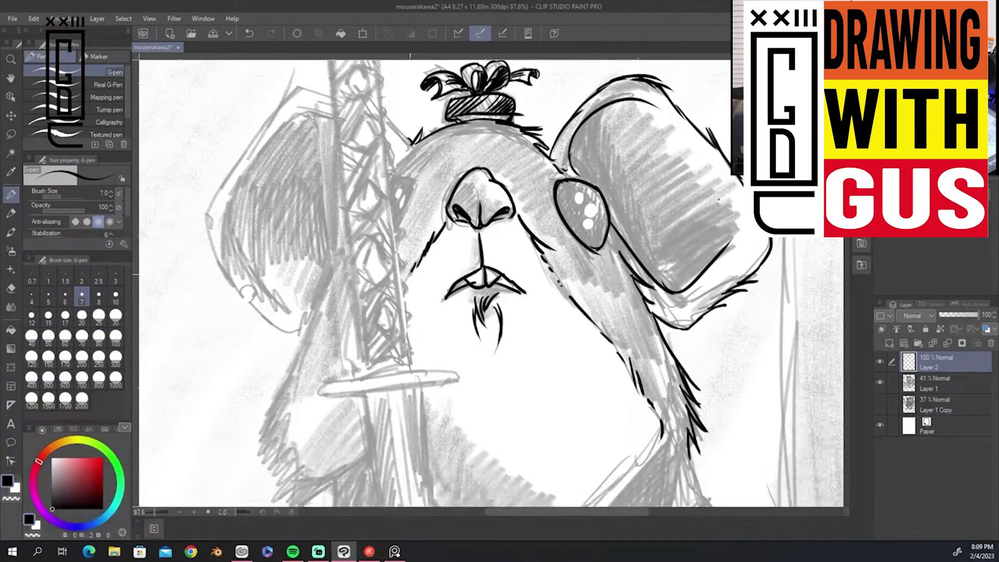
Ink the left eye beside the sword hilt and the outline of the left ear and cheek
mouse_move(389, 223)
left_mouse_down()
mouse_move(413, 185)
mouse_move(393, 231)
left_mouse_up()
left_click_drag(385, 114, 409, 142)
mouse_move(330, 98)
left_mouse_down()
mouse_move(210, 192)
mouse_move(205, 226)
mouse_move(242, 294)
mouse_move(250, 286)
mouse_move(254, 330)
mouse_move(264, 318)
mouse_move(287, 345)
mouse_move(320, 316)
mouse_move(258, 441)
mouse_move(287, 399)
mouse_move(265, 465)
left_mouse_up()
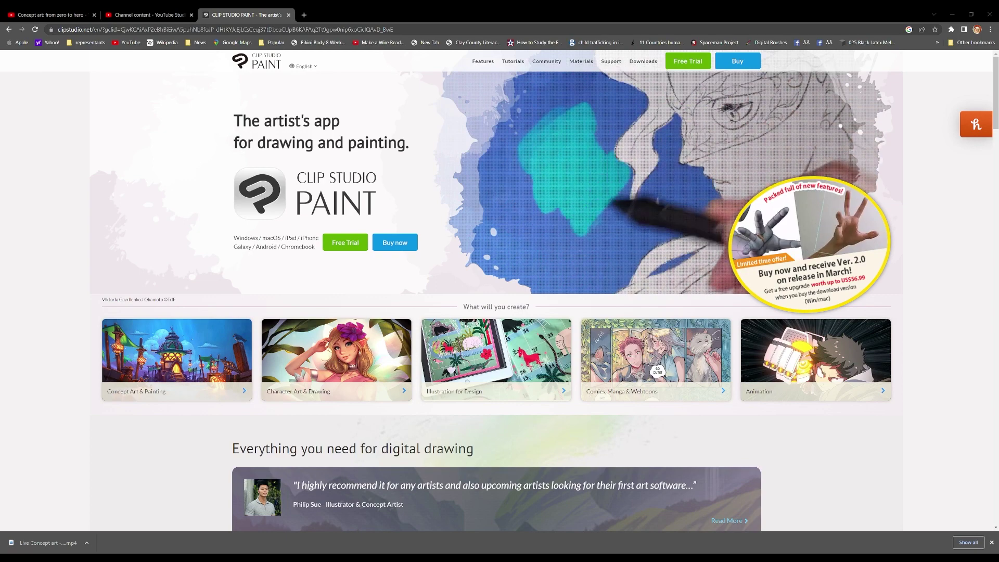
In the browser, review the Clip Studio Paint home page's feature and purchase sections and open the comics, manga and webtoons page
scroll(878, 211, "down", 5)
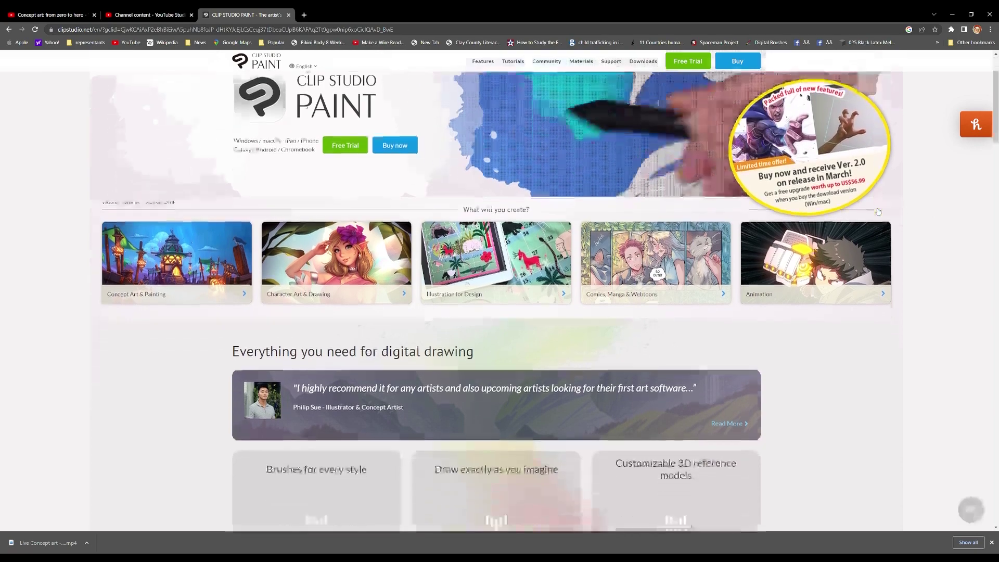
scroll(878, 212, "down", 4)
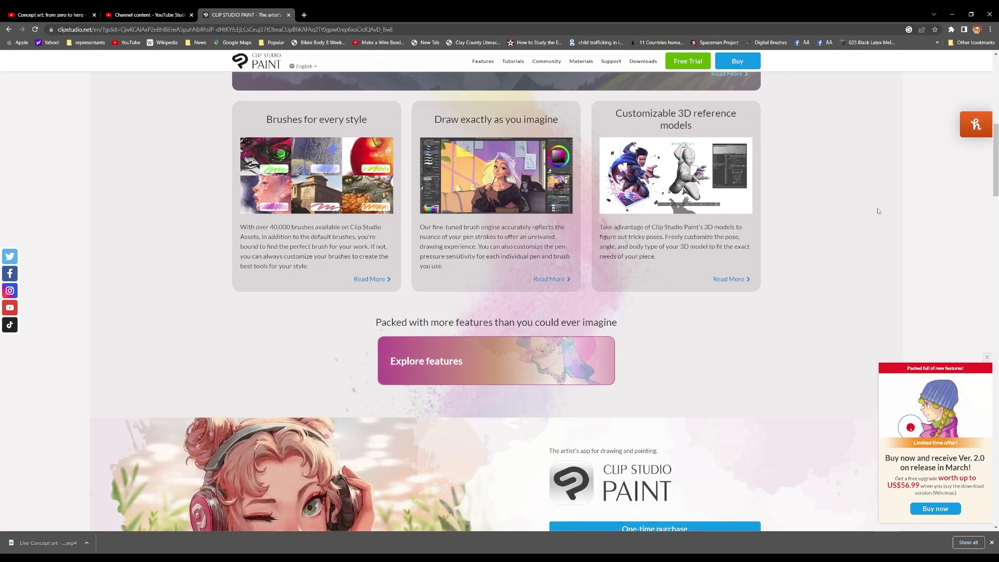
scroll(878, 211, "down", 5)
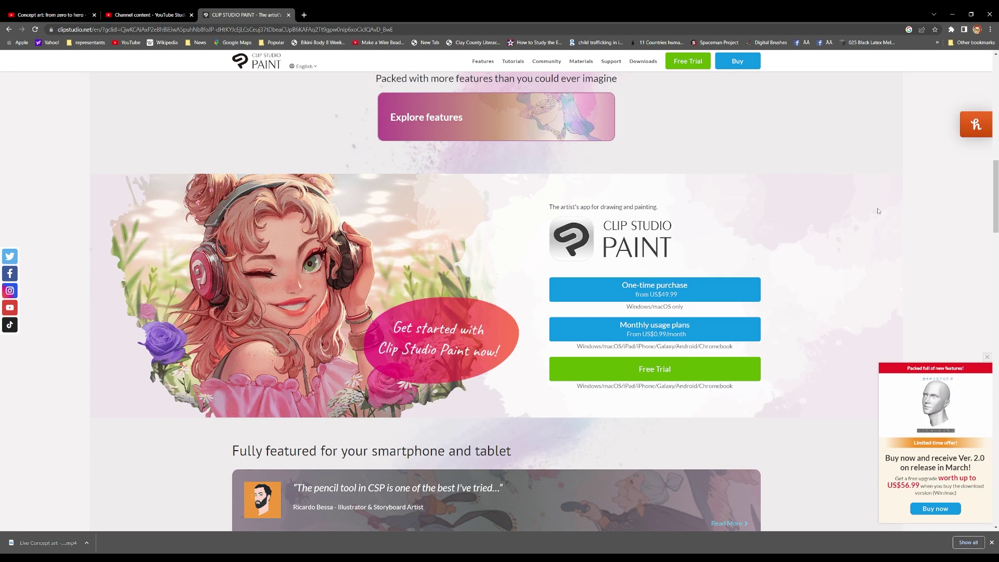
scroll(878, 210, "down", 2)
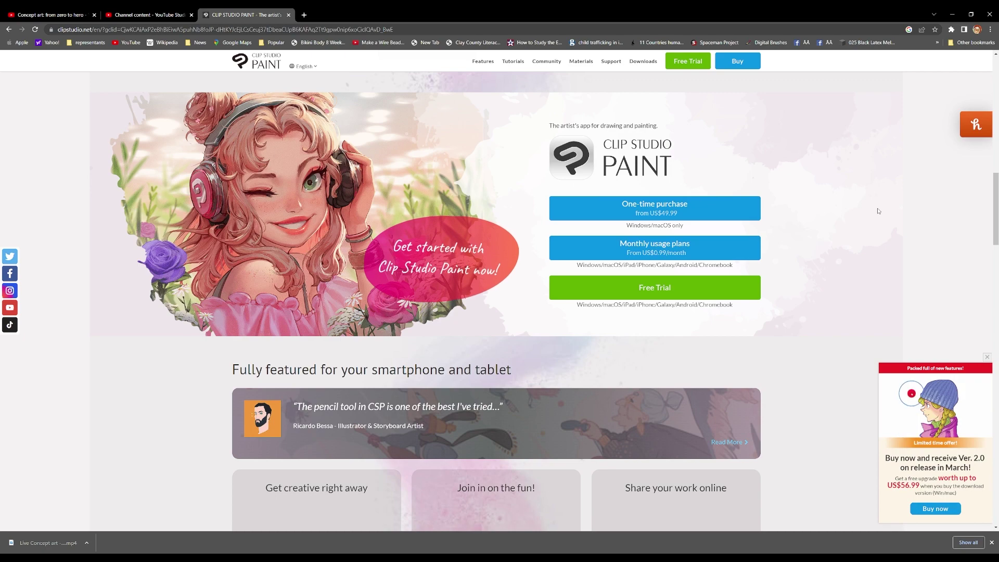
scroll(878, 211, "down", 5)
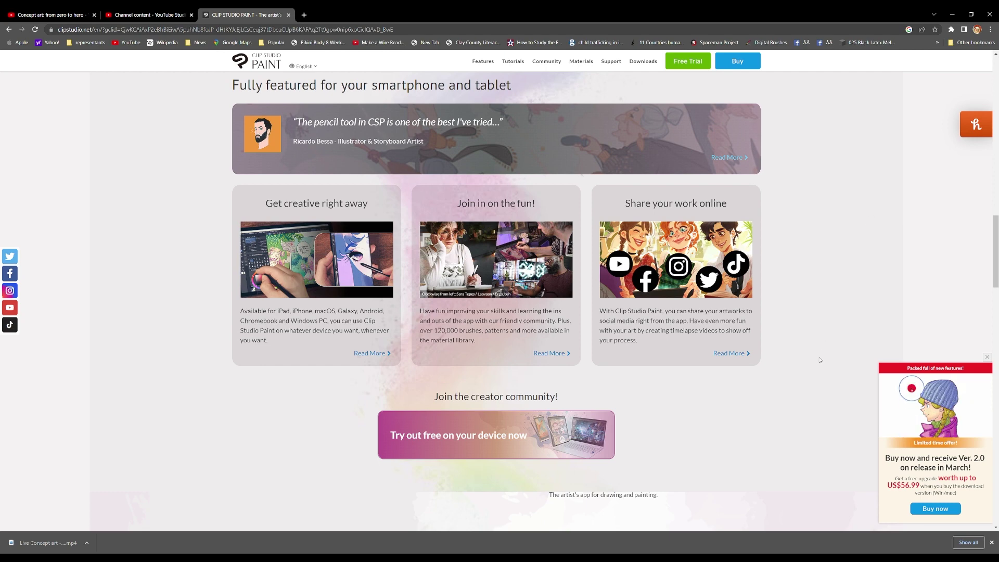
scroll(819, 360, "down", 6)
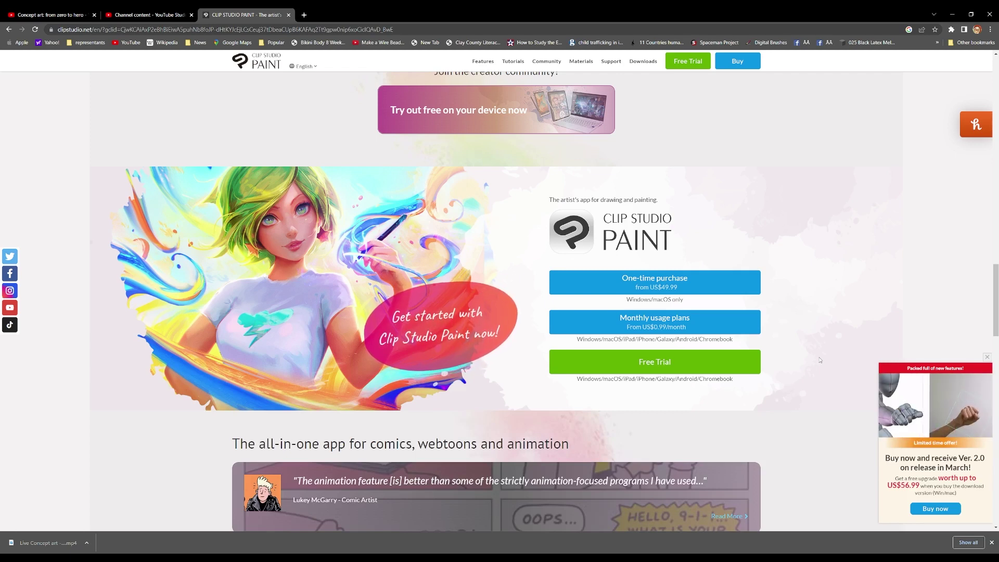
scroll(819, 360, "down", 4)
scroll(803, 364, "down", 3)
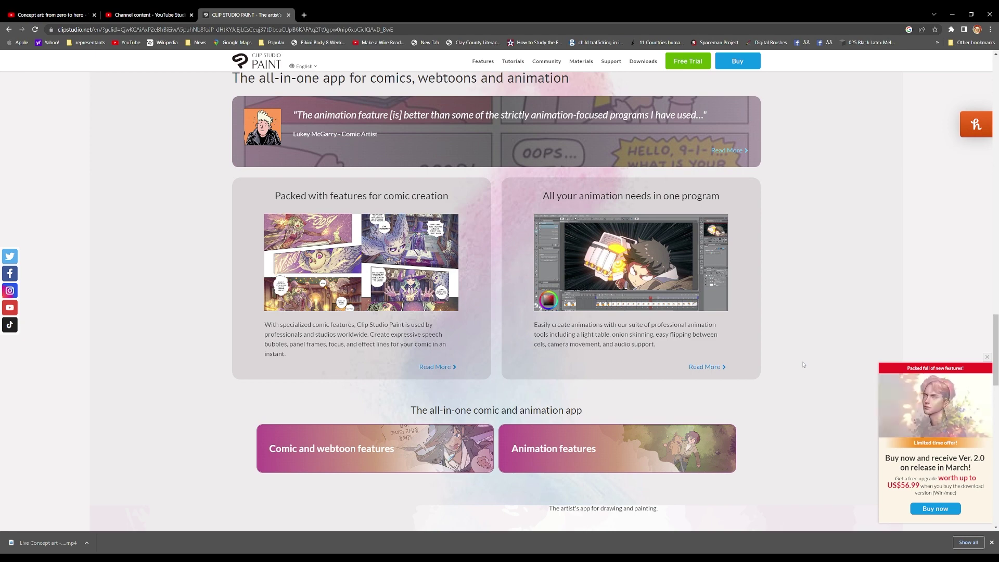
scroll(802, 364, "down", 1)
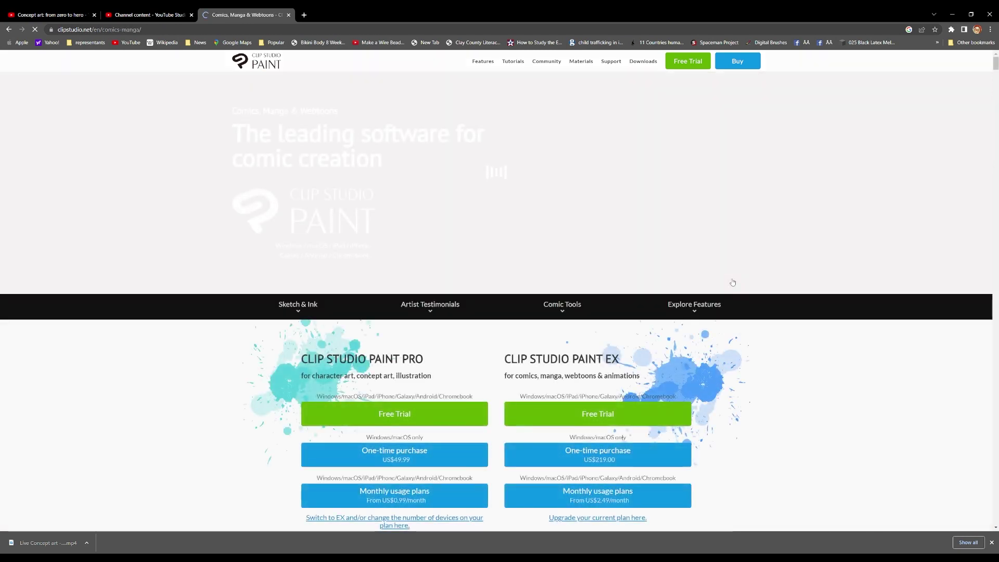
Examine the PRO and EX purchase options and the comic creation features on the comics, manga and webtoons page
scroll(732, 282, "down", 3)
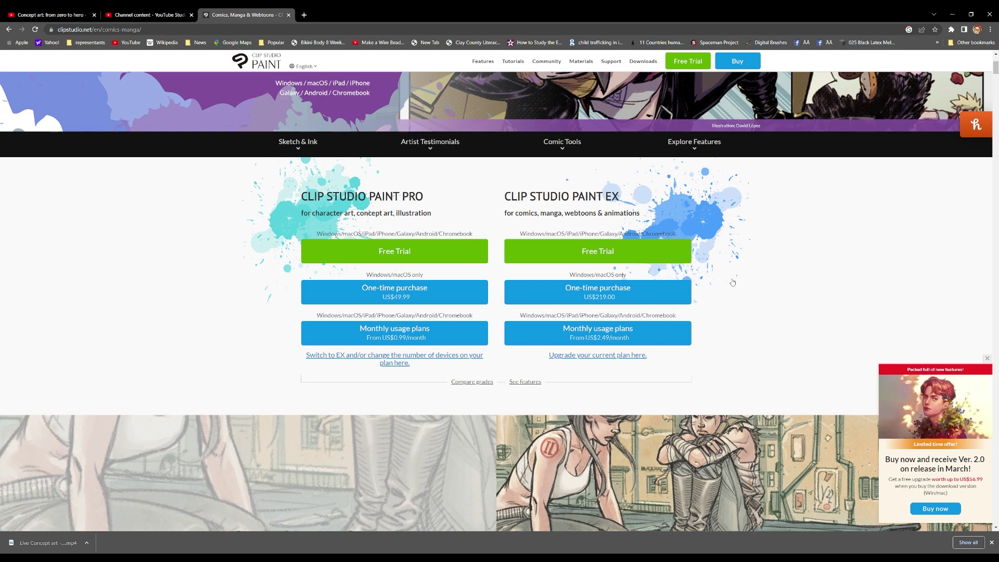
scroll(735, 281, "up", 3)
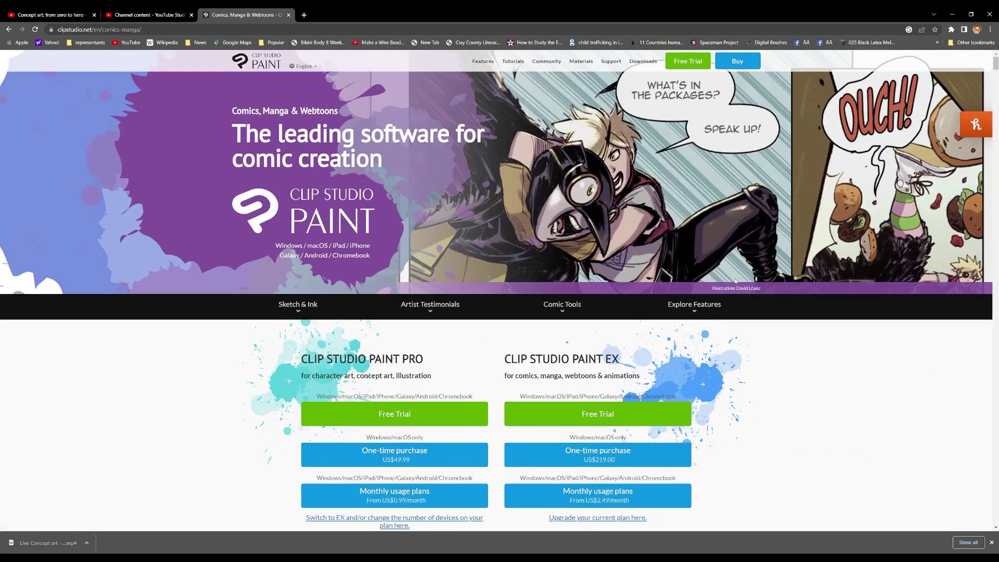
scroll(735, 281, "down", 8)
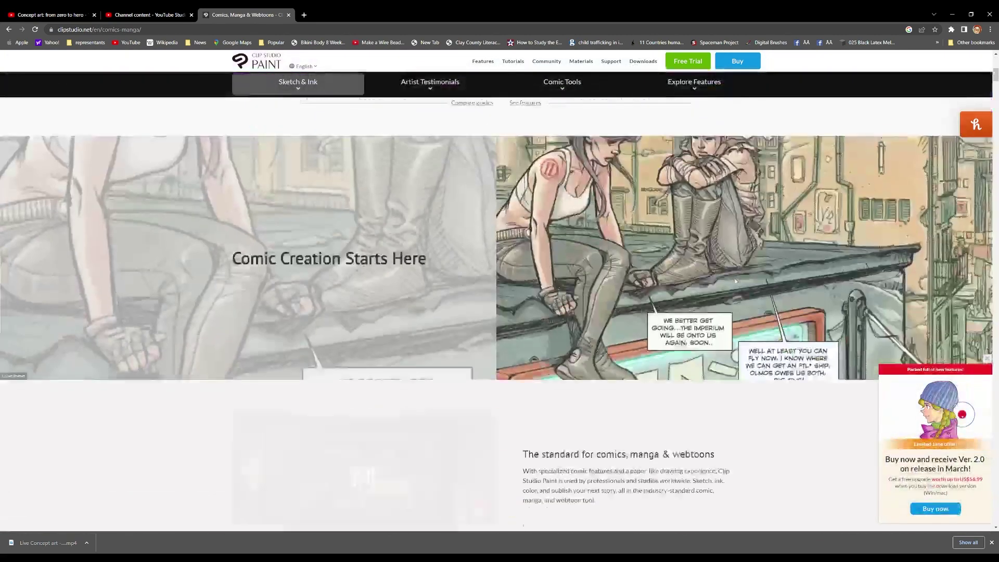
scroll(735, 281, "down", 2)
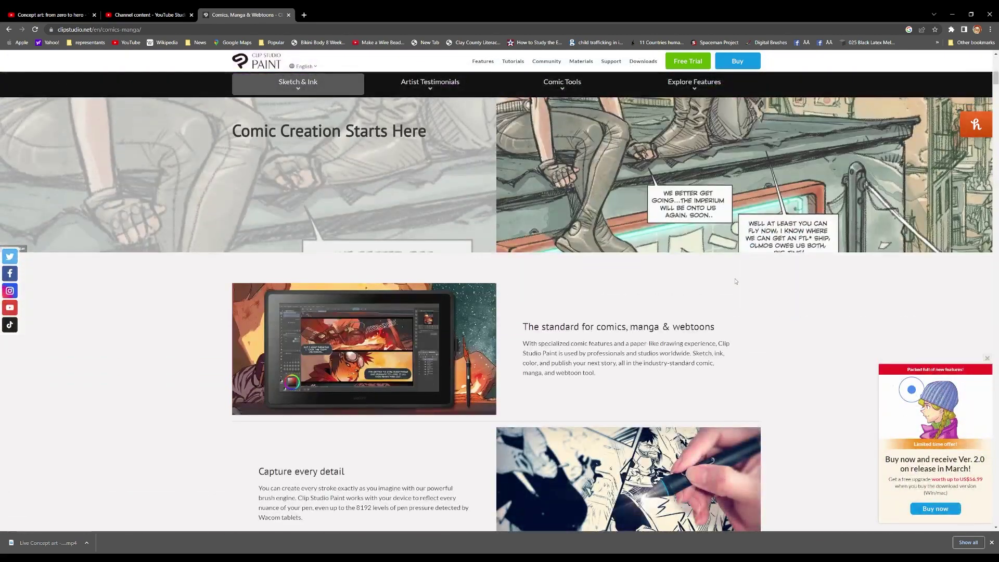
scroll(735, 281, "down", 3)
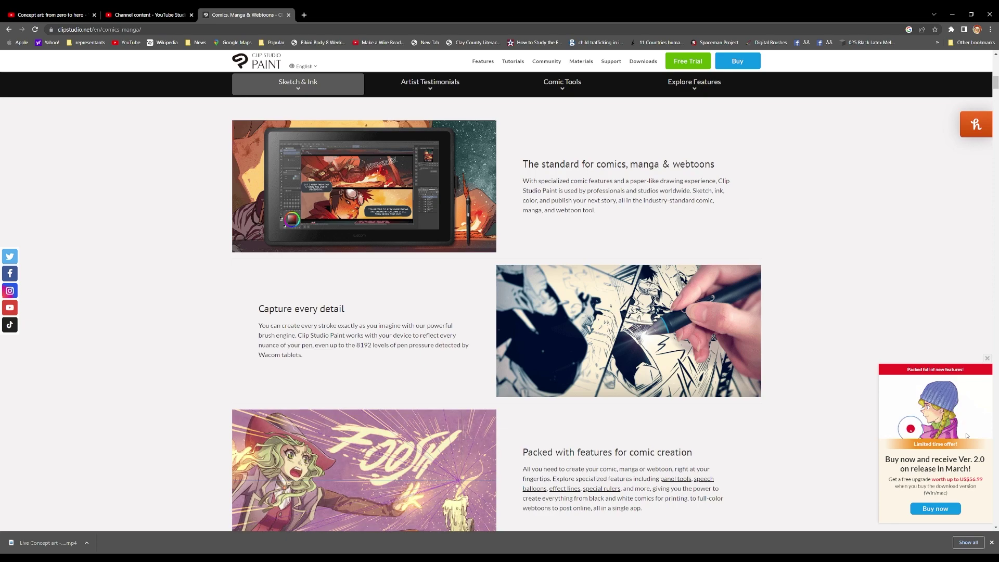
scroll(841, 312, "down", 5)
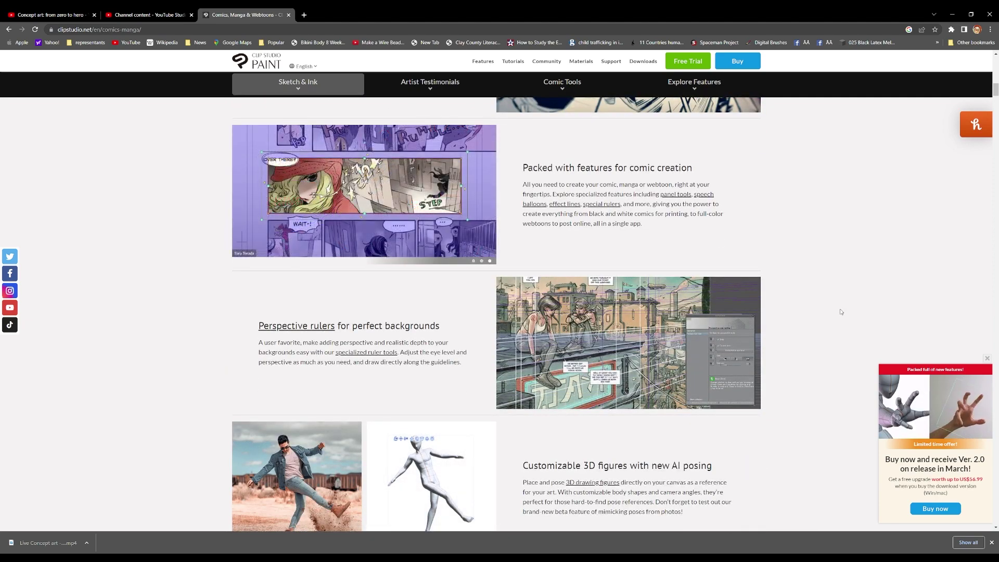
scroll(841, 311, "down", 2)
scroll(841, 312, "down", 2)
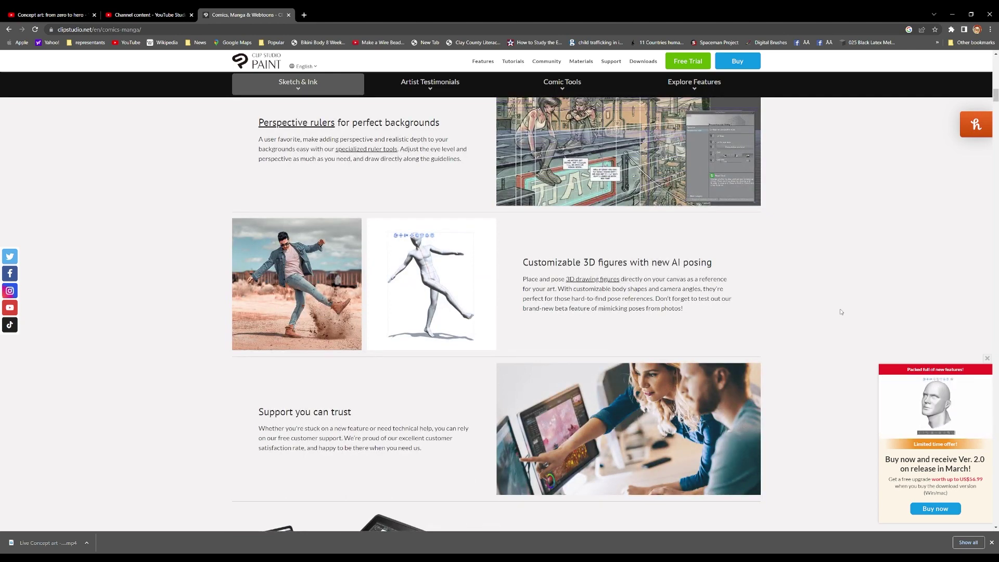
Review the artist testimonials on the comics, manga and webtoons page, continuing to the Comic Tools section
scroll(841, 312, "down", 5)
scroll(841, 311, "down", 6)
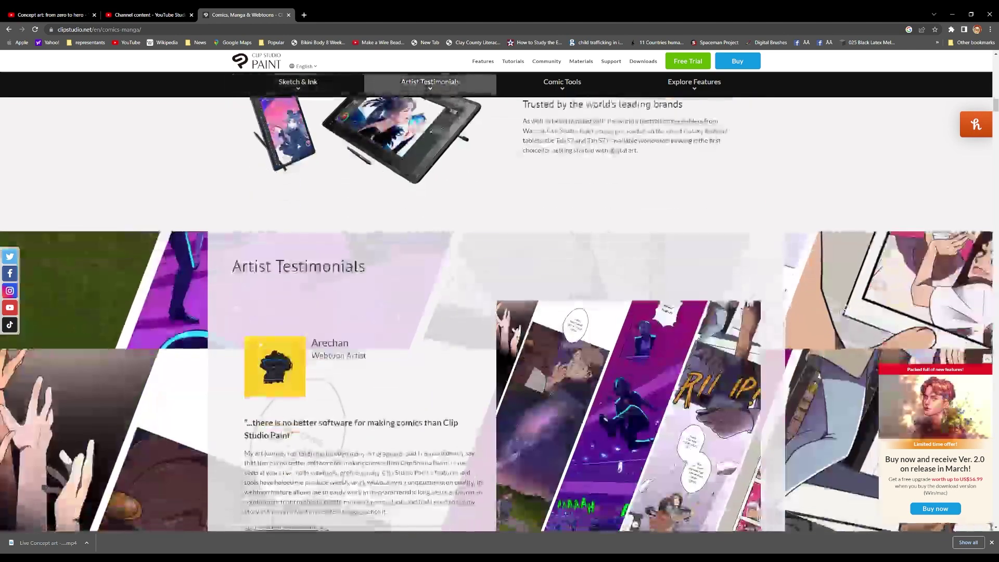
scroll(840, 312, "down", 4)
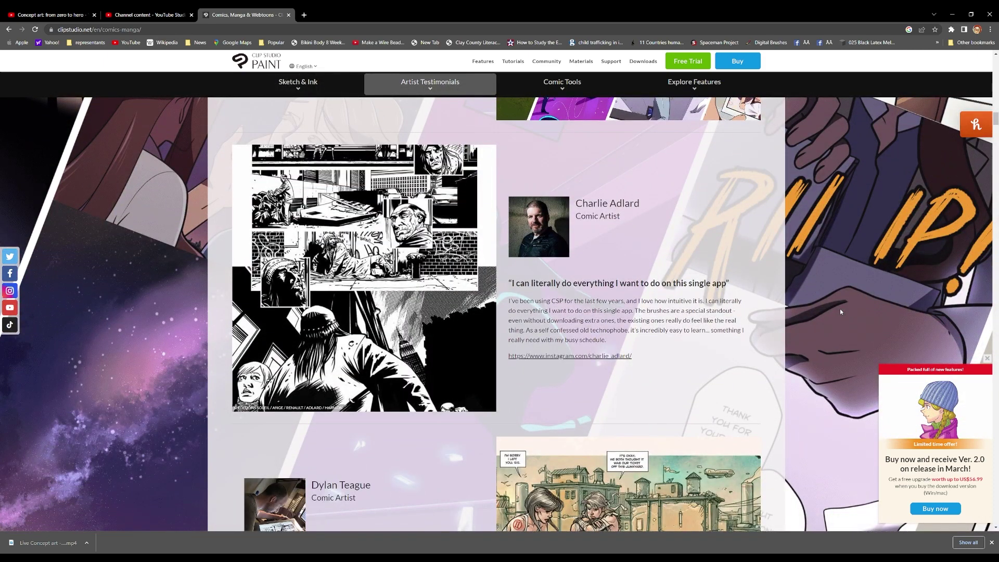
scroll(840, 311, "down", 5)
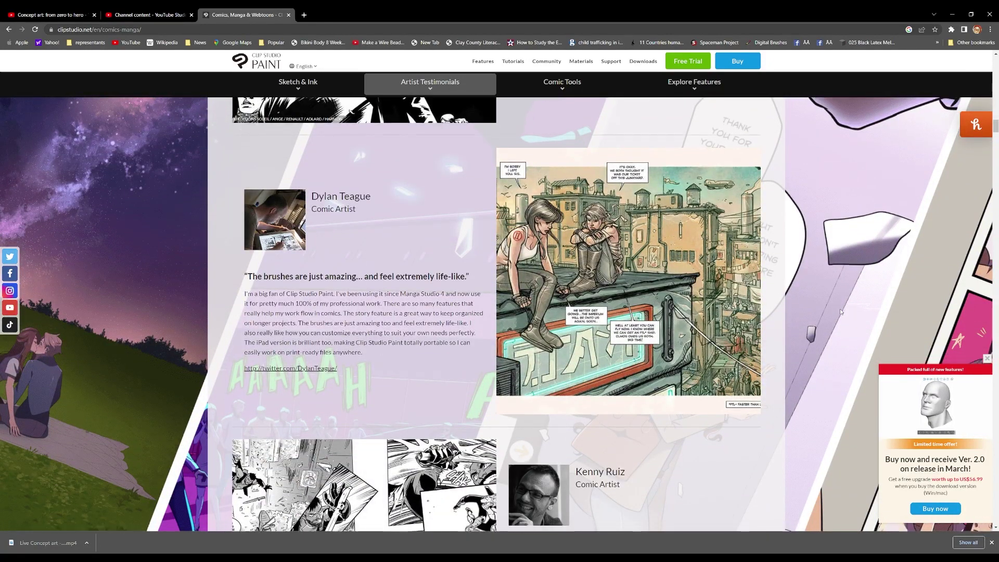
scroll(840, 312, "down", 7)
scroll(840, 311, "down", 11)
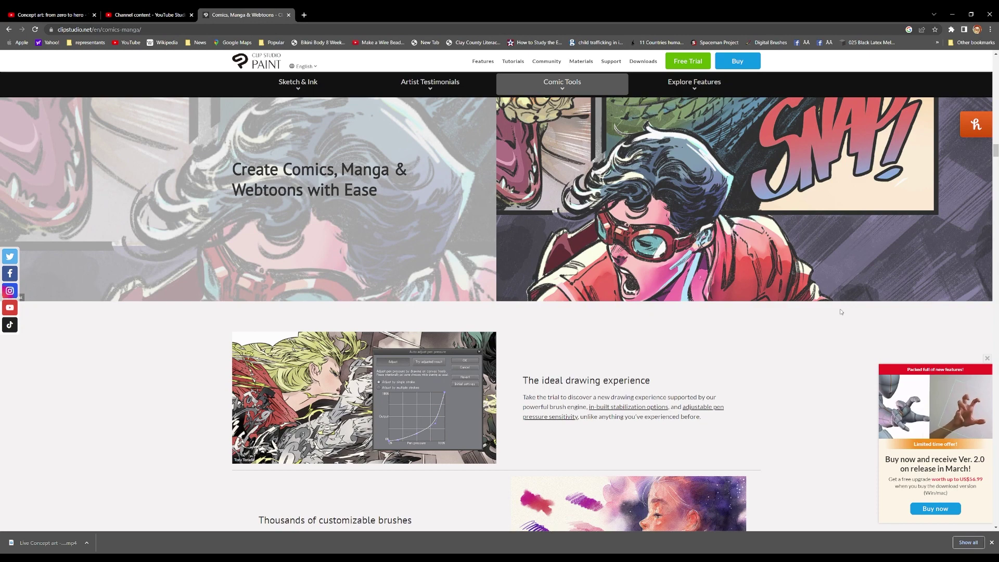
Examine the Comic Tools section covering customizable brushes, vector lines, decoration brushes, 3D models, photo references and storytelling tools
scroll(840, 311, "down", 8)
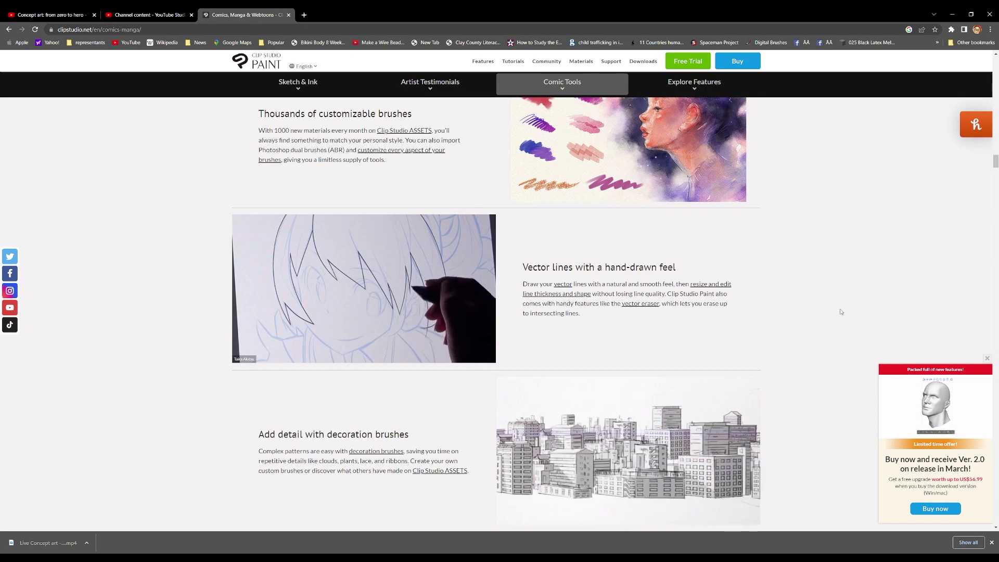
scroll(841, 311, "down", 6)
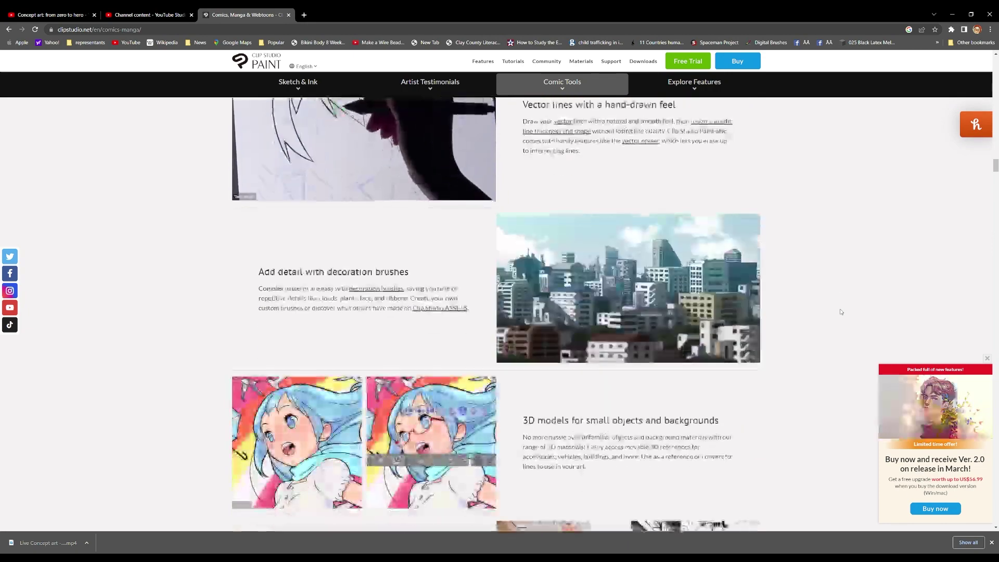
scroll(840, 311, "up", 3)
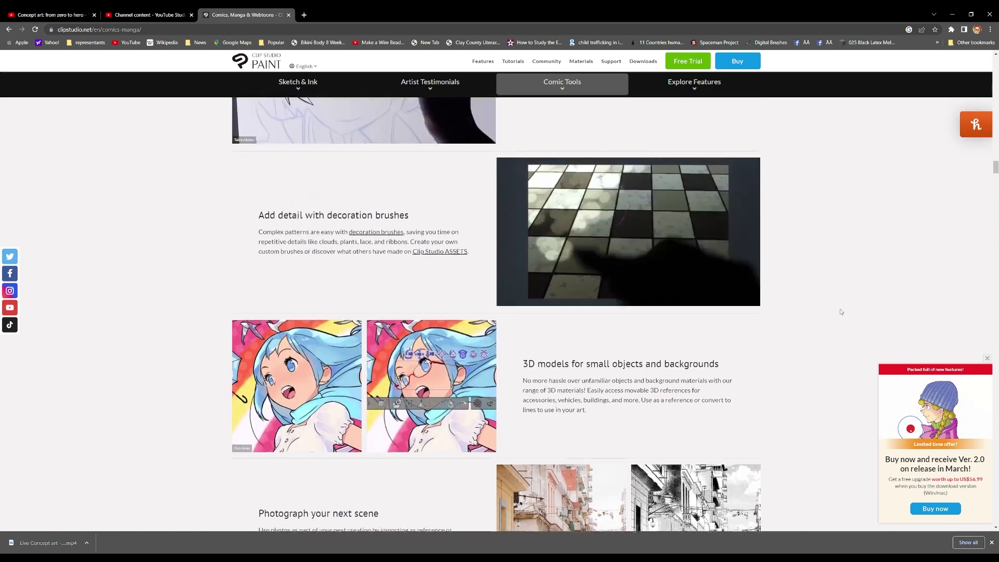
scroll(840, 311, "down", 3)
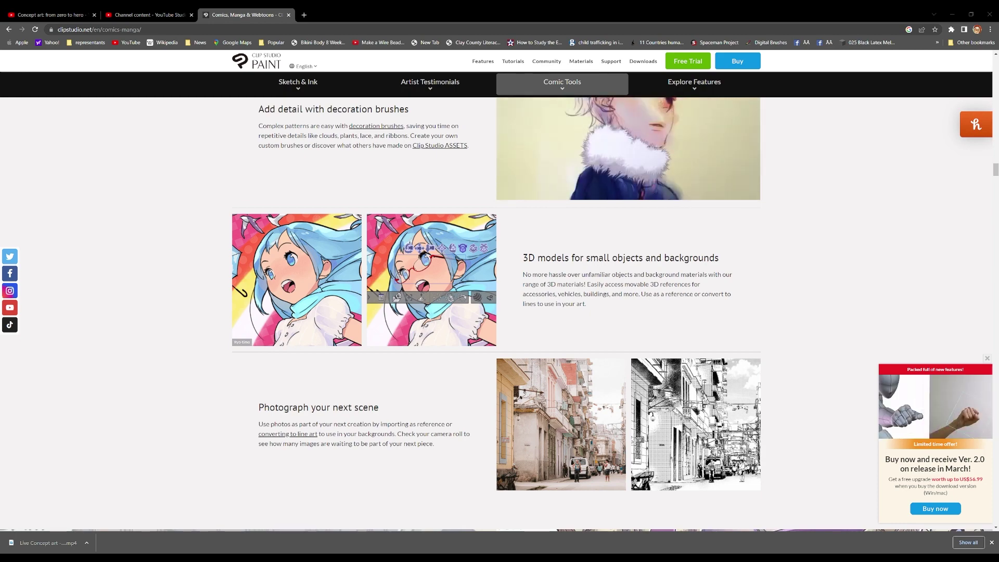
scroll(500, 312, "down", 2)
scroll(499, 312, "down", 8)
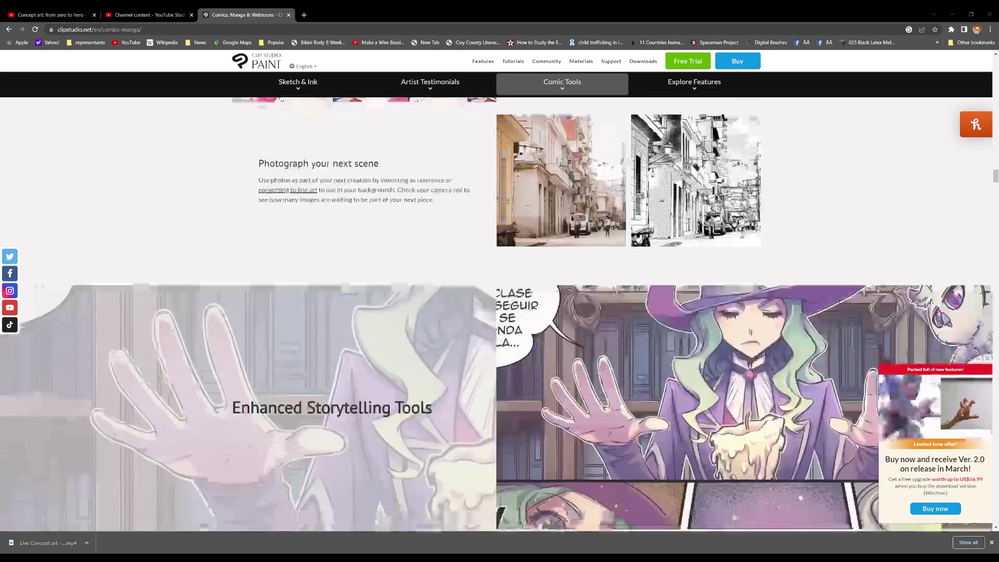
scroll(500, 312, "down", 10)
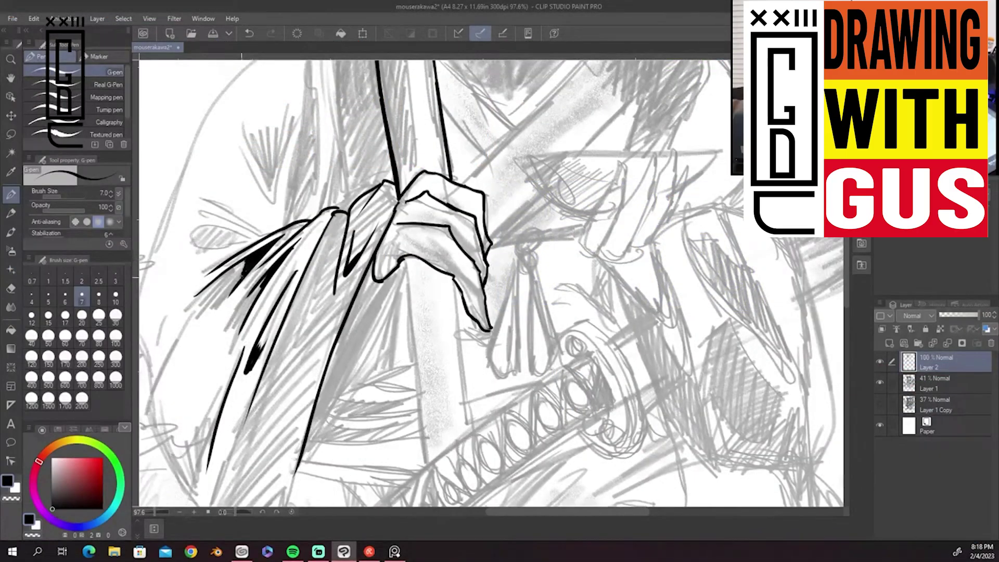
In Clip Studio Paint, ink the outer fold lines of the sleeve and the inner edge of its opening below the gripping hand
left_click_drag(167, 360, 218, 290)
left_click_drag(195, 341, 234, 282)
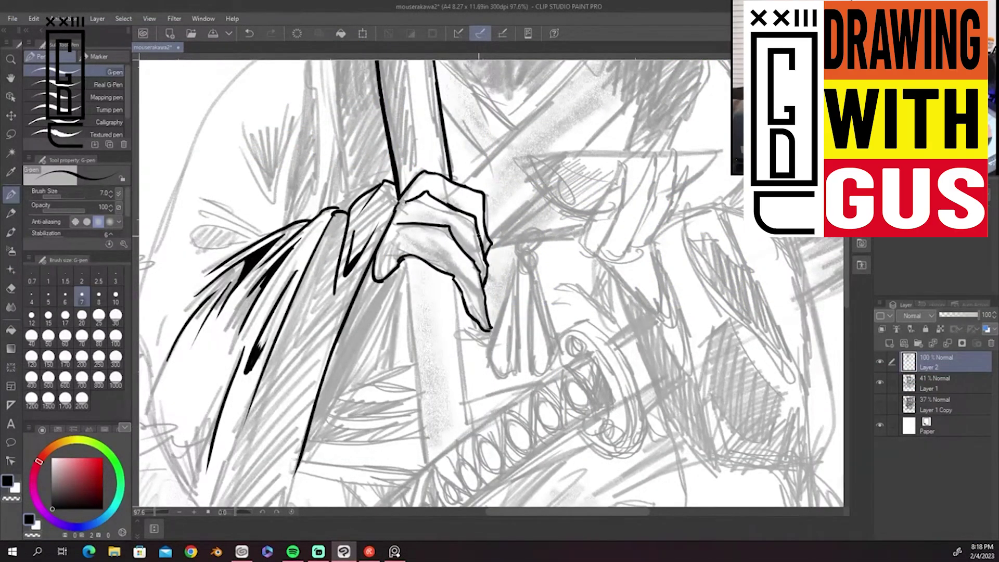
left_click_drag(529, 261, 584, 265)
mouse_move(483, 228)
left_mouse_down()
mouse_move(388, 409)
mouse_move(421, 372)
mouse_move(371, 457)
left_mouse_up()
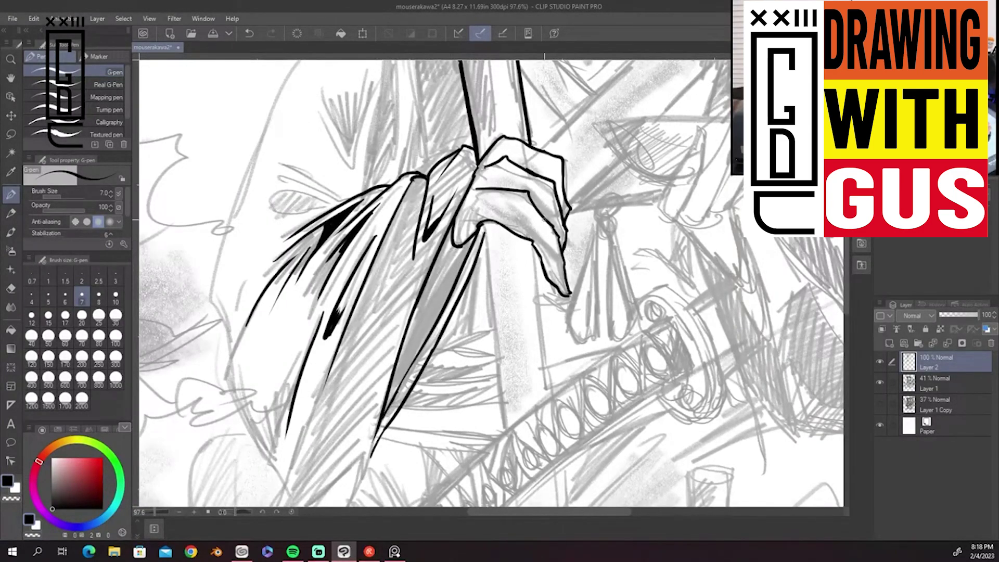
Ink the V-shaped crease and the long vertical folds on the upper sleeve below the neck fur
left_click_drag(508, 280, 632, 413)
mouse_move(448, 220)
left_mouse_down()
mouse_move(475, 285)
mouse_move(487, 212)
left_mouse_up()
mouse_move(509, 149)
left_mouse_down()
mouse_move(530, 216)
mouse_move(528, 239)
mouse_move(511, 151)
mouse_move(513, 198)
left_mouse_up()
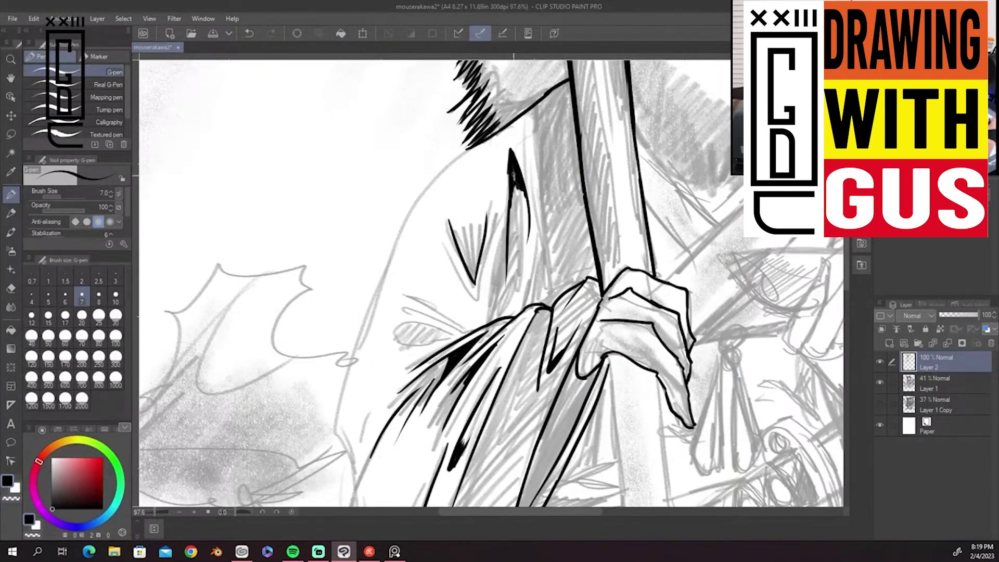
mouse_move(527, 150)
left_mouse_down()
mouse_move(533, 270)
mouse_move(525, 304)
left_mouse_up()
left_click_drag(499, 242, 487, 320)
Ink the converging crease lines and the small loop-shaped fold at the elbow of the sword arm's sleeve
left_click_drag(396, 290, 463, 329)
left_click_drag(403, 308, 462, 332)
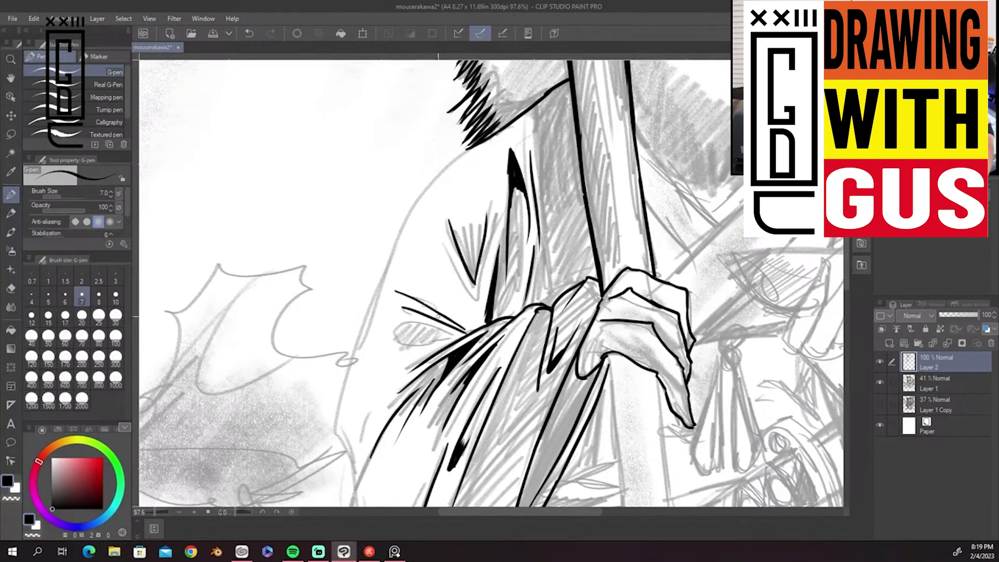
left_click_drag(418, 299, 473, 332)
mouse_move(410, 309)
left_mouse_down()
mouse_move(464, 333)
mouse_move(429, 331)
mouse_move(433, 346)
mouse_move(396, 340)
mouse_move(434, 344)
left_mouse_up()
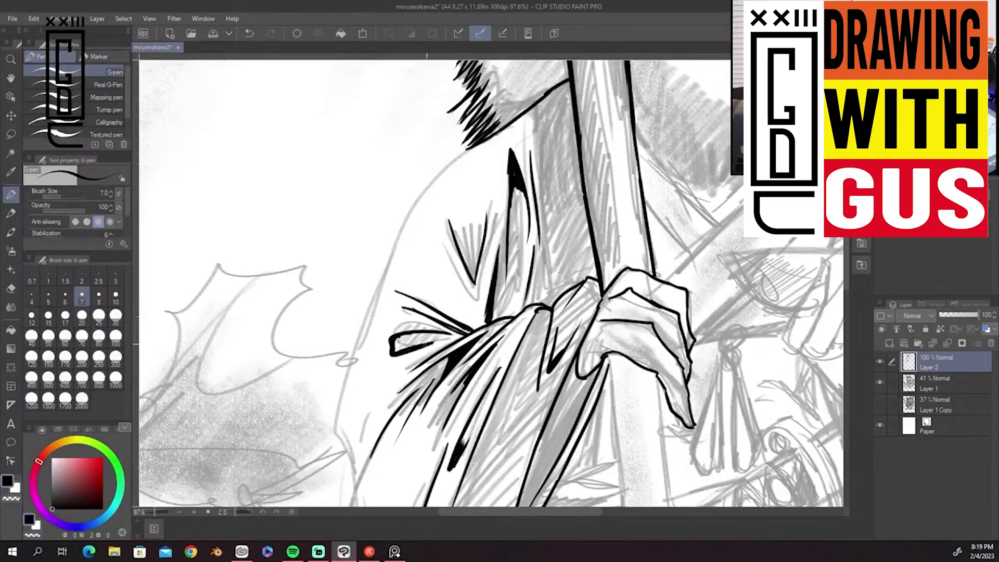
Ink the outer contour of the sword arm's sleeve down to its pointed hem and add fold lines inside it
mouse_move(471, 147)
left_mouse_down()
mouse_move(394, 255)
mouse_move(332, 398)
mouse_move(401, 232)
mouse_move(463, 447)
left_mouse_up()
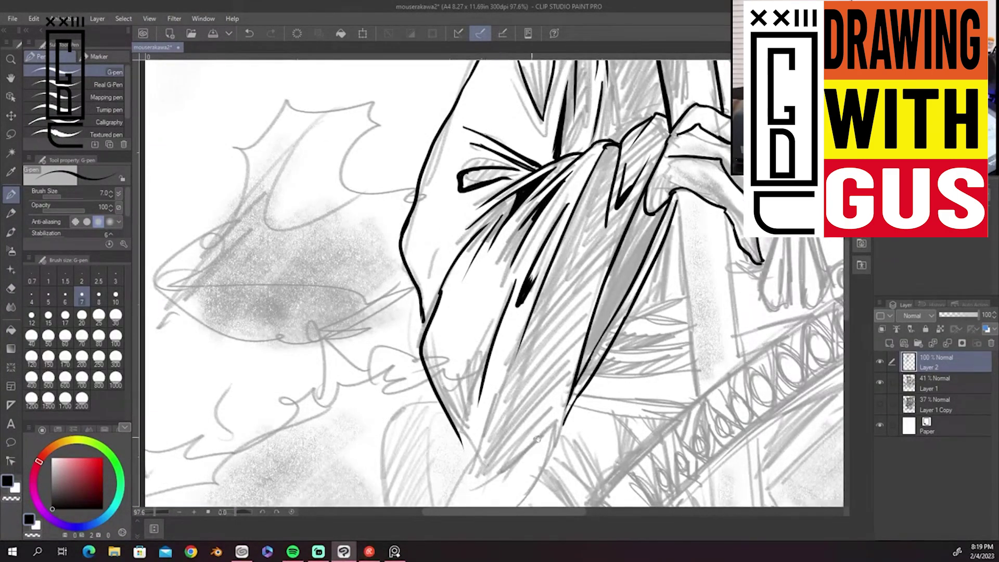
left_click_drag(537, 439, 538, 306)
mouse_move(452, 292)
left_mouse_down()
mouse_move(525, 321)
mouse_move(565, 285)
left_mouse_up()
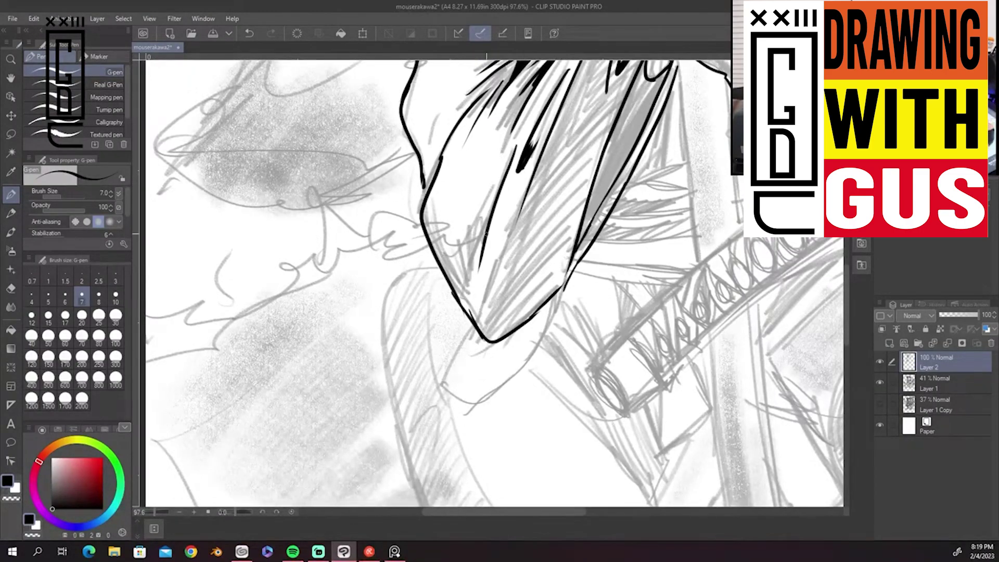
left_click_drag(487, 234, 474, 320)
mouse_move(500, 229)
left_mouse_down()
mouse_move(426, 409)
mouse_move(480, 276)
left_mouse_up()
left_click_drag(477, 260, 429, 398)
left_click_drag(477, 191, 470, 208)
Ink the robe's front edge beside the blade and the two collar lines on the blade's other side
left_click_drag(410, 158, 379, 216)
mouse_move(541, 167)
left_mouse_down()
mouse_move(429, 422)
mouse_move(419, 421)
left_mouse_up()
left_click_drag(427, 129, 447, 316)
left_click_drag(526, 150, 614, 247)
left_click_drag(539, 229, 588, 280)
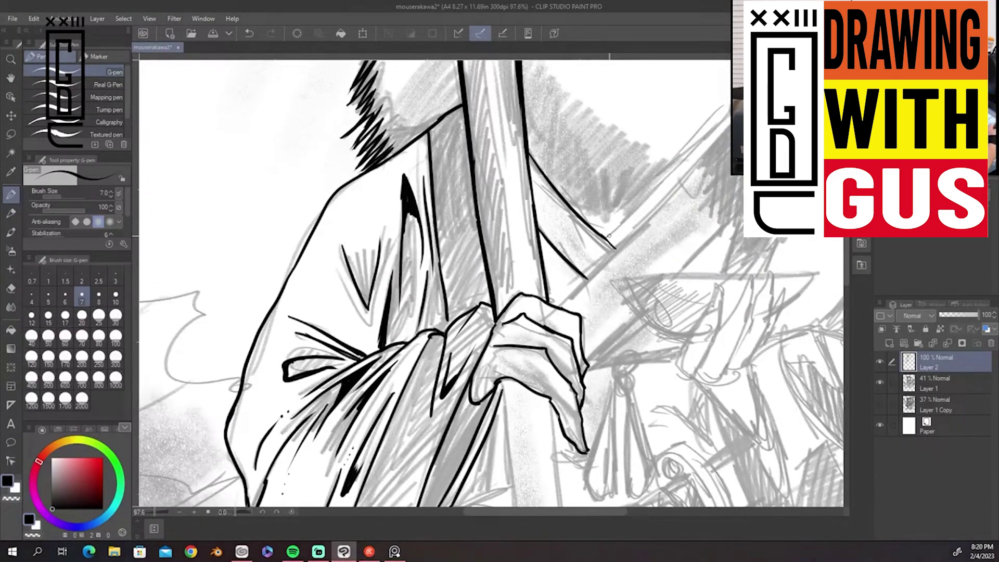
Add black shadow accents and short fold lines inside the collar beside the blade
mouse_move(532, 176)
left_mouse_down()
mouse_move(556, 224)
mouse_move(536, 195)
left_mouse_up()
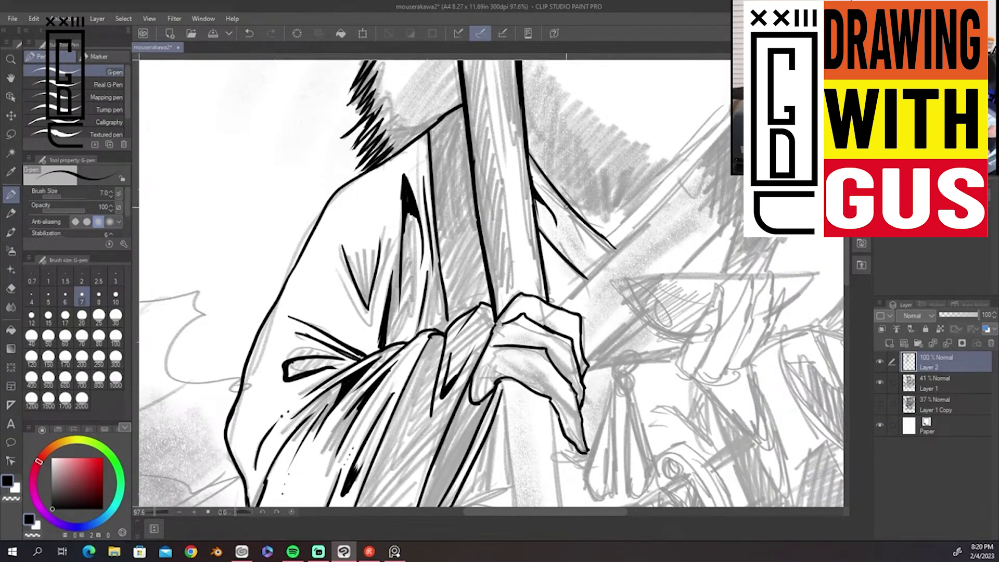
left_click_drag(559, 206, 591, 259)
mouse_move(578, 227)
left_mouse_down()
mouse_move(608, 257)
mouse_move(590, 249)
left_mouse_up()
left_click_drag(564, 209, 579, 229)
Ink the upper edge of the crossing lapel from the gripping hand up to the cheek fur
left_click_drag(731, 125, 599, 261)
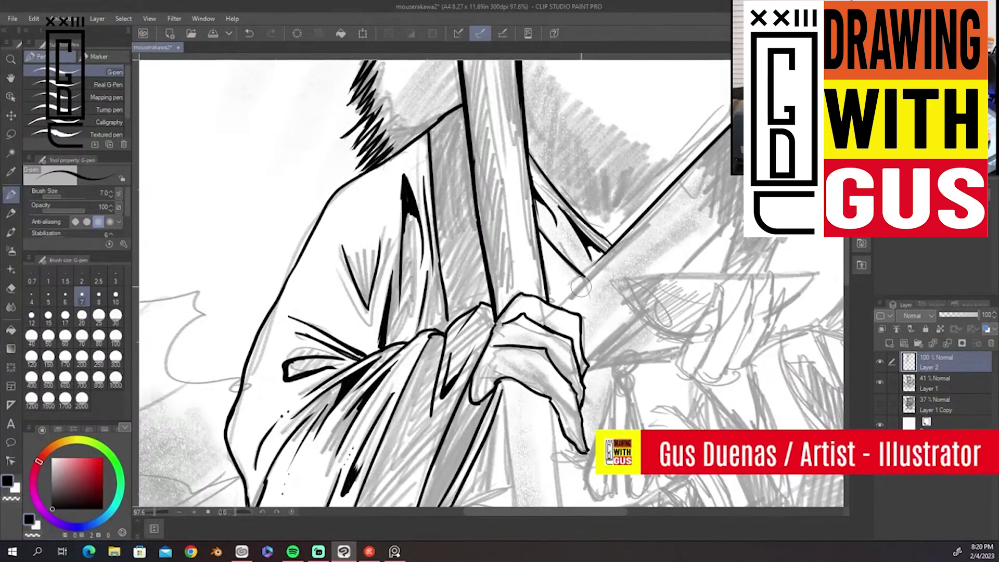
left_click_drag(609, 252, 558, 302)
left_click_drag(650, 172, 482, 349)
mouse_move(563, 299)
left_mouse_down()
mouse_move(600, 257)
mouse_move(618, 289)
left_mouse_up()
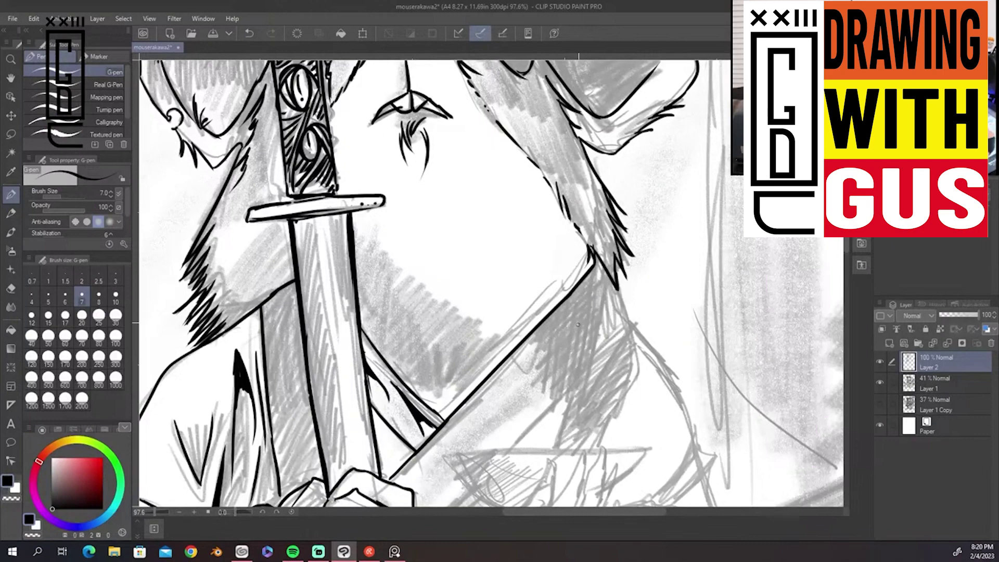
left_click_drag(548, 360, 686, 486)
left_click_drag(681, 238, 592, 302)
Set the G-pen brush size to 6
left_click(592, 302, "ctrl+alt")
left_click(115, 297)
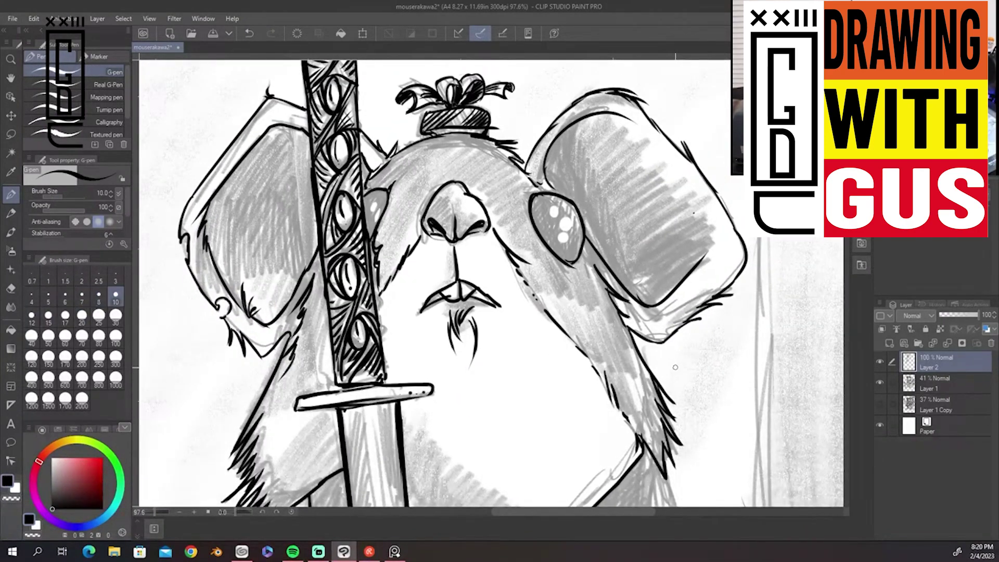
left_click(110, 195)
left_click(110, 195)
left_click(109, 195)
left_click(110, 195)
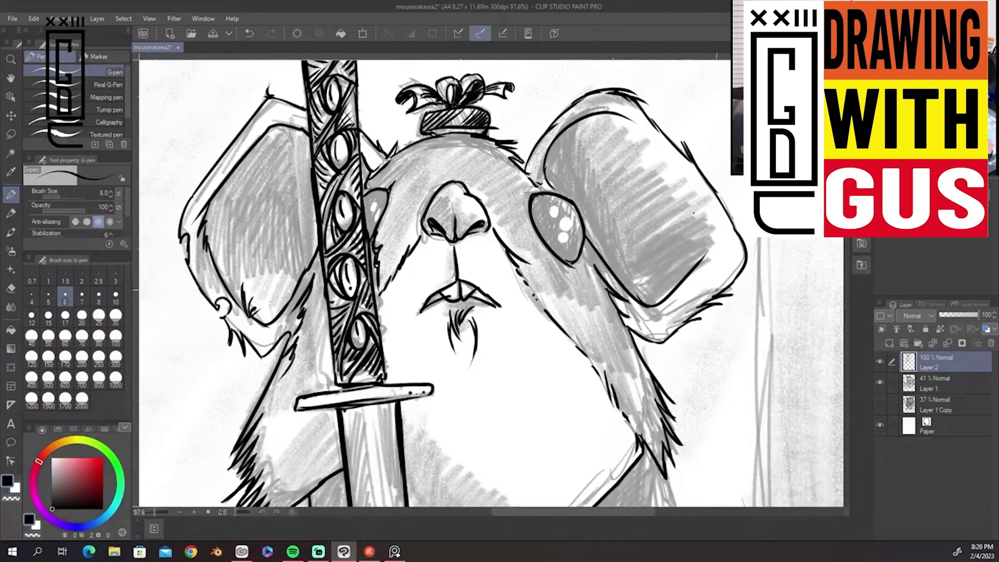
Add knuckle lines to the hand gripping the sword and ink the fingers of the other hand over the bowl
scroll(717, 290, "down", 7)
key("alt")
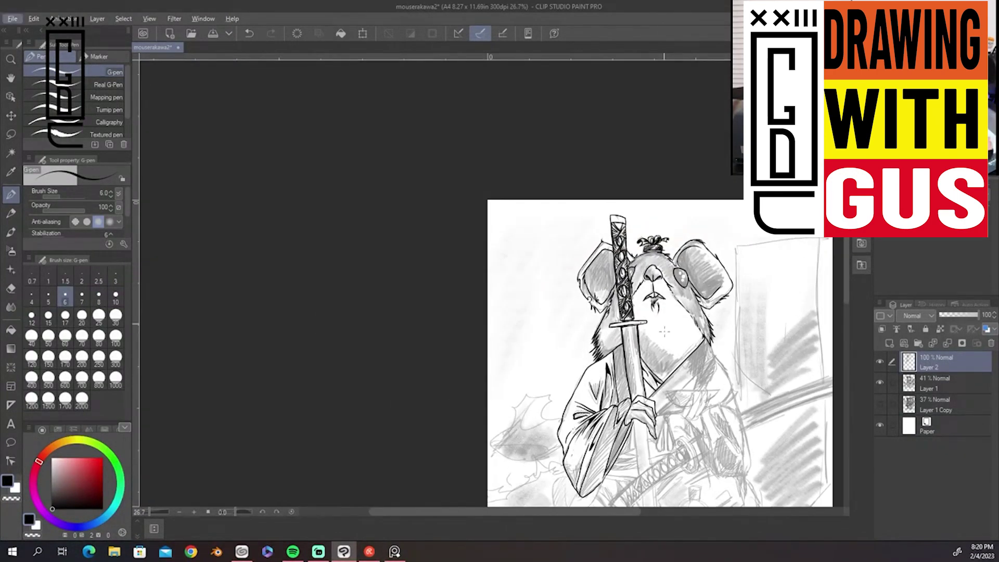
left_click_drag(675, 408, 568, 252)
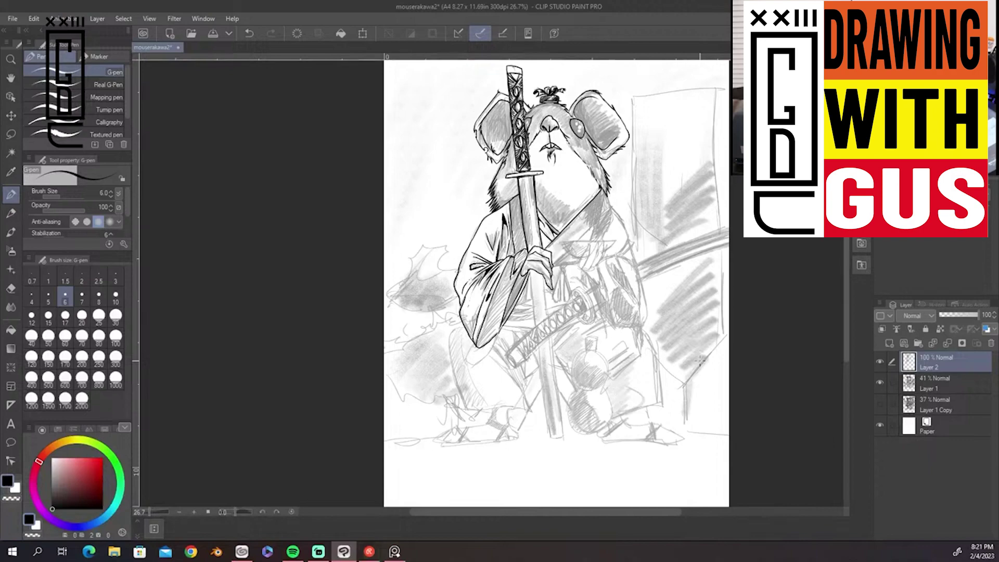
left_click_drag(700, 360, 775, 357)
left_click_drag(236, 94, 382, 261)
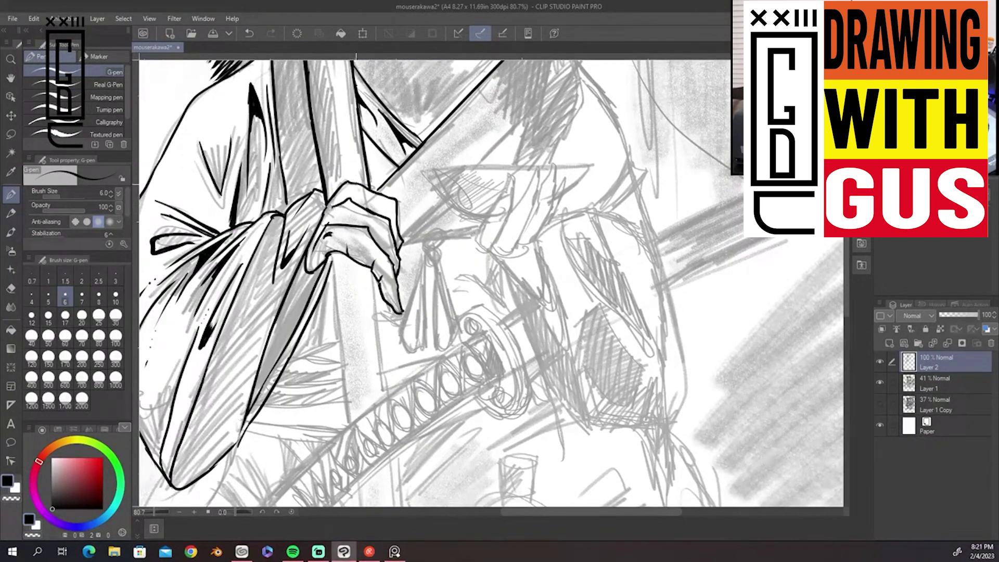
left_click_drag(367, 201, 390, 213)
left_click_drag(371, 200, 392, 216)
mouse_move(504, 195)
left_mouse_down()
mouse_move(478, 241)
mouse_move(495, 254)
left_mouse_up()
left_click_drag(529, 185, 499, 256)
mouse_move(543, 161)
left_mouse_down()
mouse_move(522, 237)
mouse_move(555, 181)
left_mouse_up()
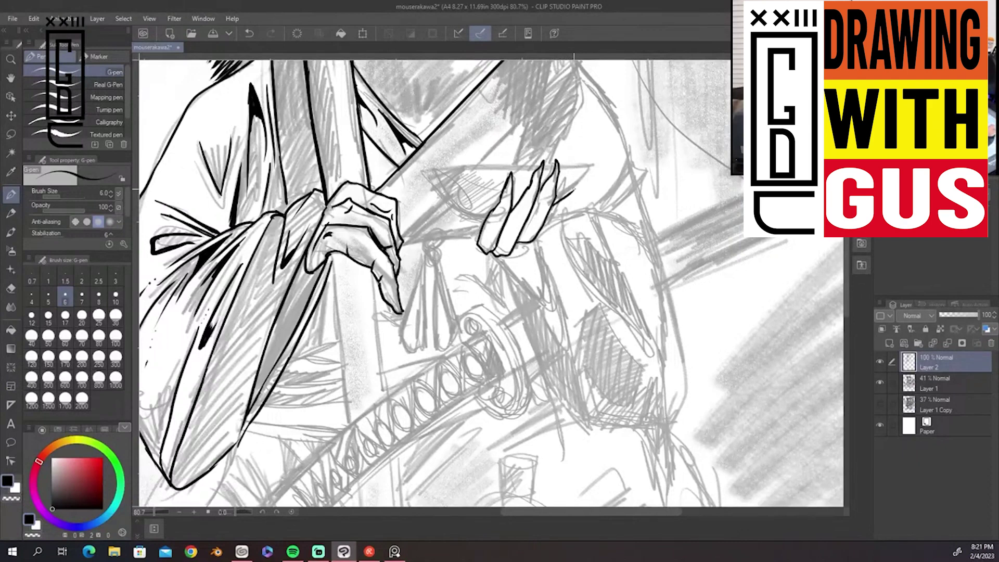
Ink the bowl's rim and curved underside behind the fingers and hatch shading on both of its sides
mouse_move(530, 166)
left_mouse_down()
mouse_move(437, 170)
mouse_move(484, 221)
left_mouse_up()
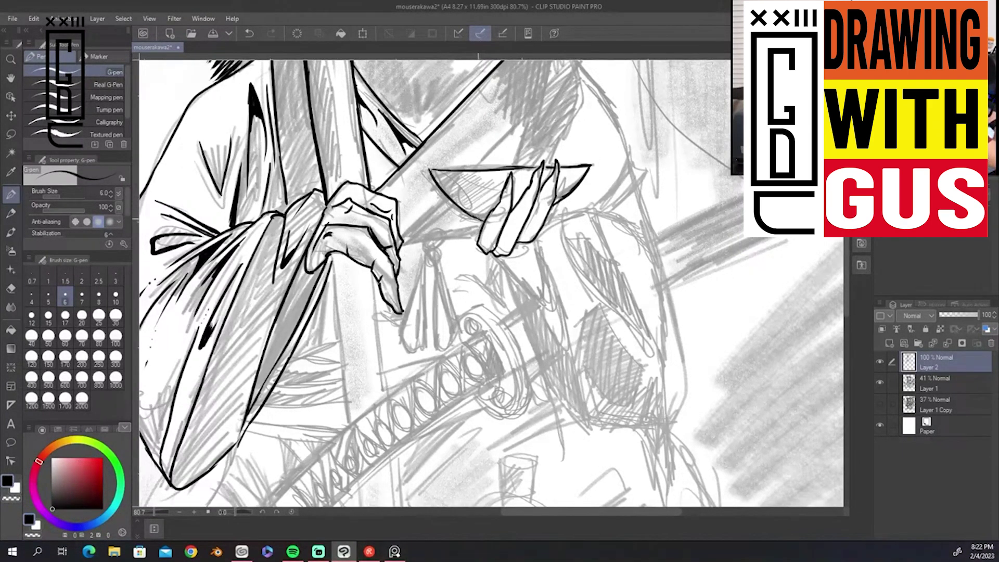
left_click_drag(454, 190, 482, 201)
mouse_move(471, 198)
left_mouse_down()
mouse_move(481, 208)
mouse_move(493, 184)
left_mouse_up()
left_click_drag(565, 178, 585, 171)
left_click_drag(570, 183, 588, 173)
Ink the lower edge of the crossing lapel and the outer shoulder contour of the arm holding the bowl
left_click_drag(402, 238, 447, 199)
left_click_drag(476, 165, 524, 121)
left_click_drag(595, 143, 528, 297)
left_click_drag(449, 287, 508, 211)
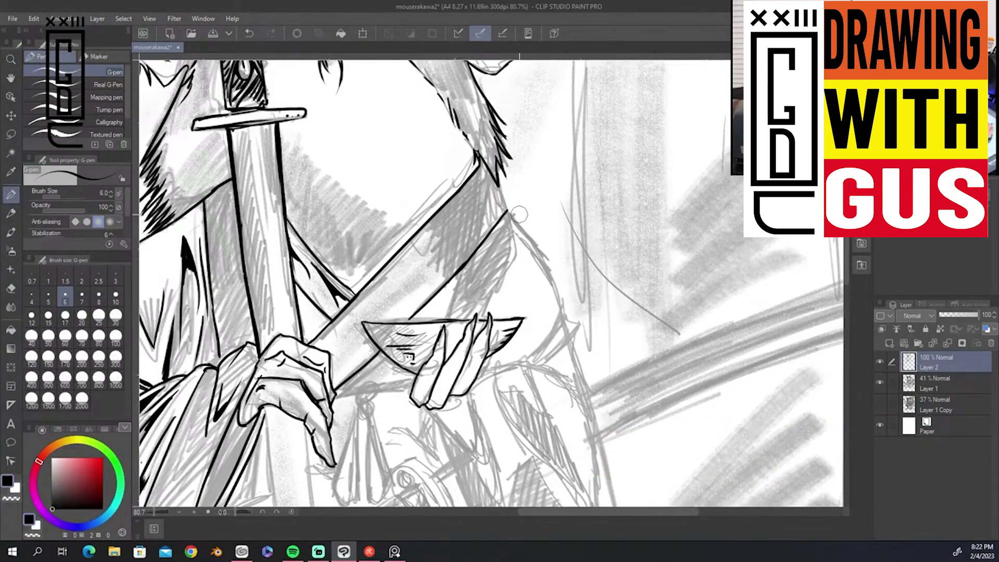
left_click_drag(507, 214, 563, 318)
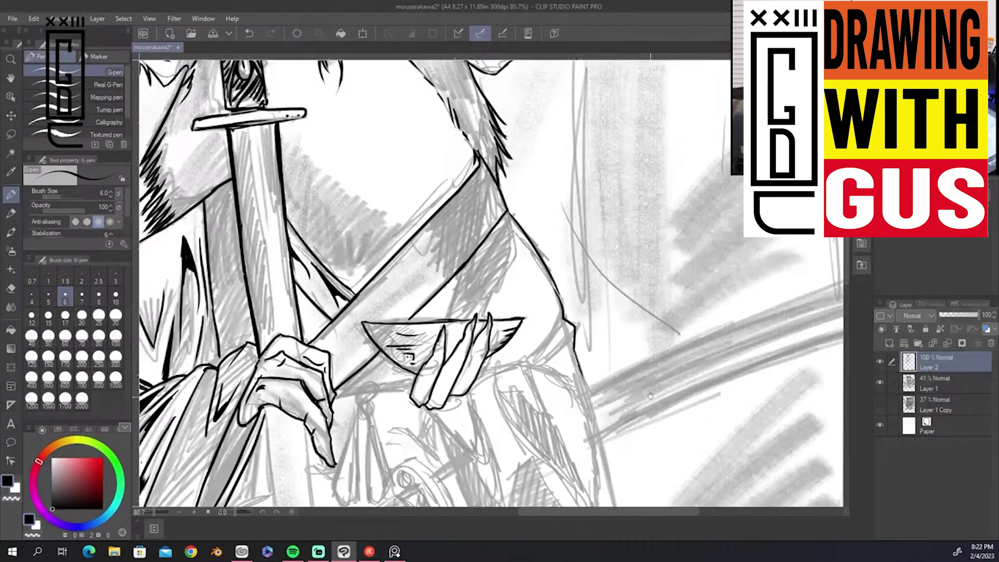
Ink the outline of the hanging sleeve below the bowl hand, including its inner opening, hem and outer edge
left_click_drag(650, 395, 713, 137)
mouse_move(525, 200)
left_mouse_down()
mouse_move(534, 151)
mouse_move(627, 212)
mouse_move(663, 301)
mouse_move(661, 338)
left_mouse_up()
left_click_drag(552, 188, 580, 319)
left_click_drag(533, 151, 566, 247)
left_click_drag(539, 211, 565, 244)
mouse_move(504, 183)
left_mouse_down()
mouse_move(587, 354)
mouse_move(609, 370)
mouse_move(667, 339)
left_mouse_up()
mouse_move(646, 121)
left_mouse_down()
mouse_move(683, 286)
mouse_move(663, 343)
left_mouse_up()
left_click_drag(647, 149, 666, 285)
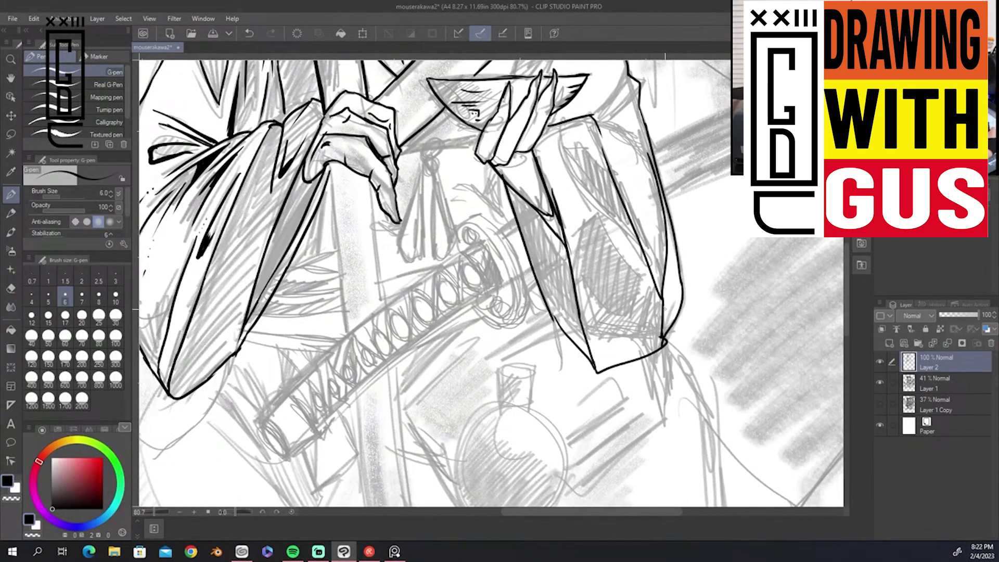
Ink the inner folds and black shadow accents on the hanging sleeve below the bowl
mouse_move(664, 204)
left_mouse_down()
mouse_move(674, 299)
mouse_move(670, 264)
mouse_move(674, 279)
left_mouse_up()
mouse_move(596, 120)
left_mouse_down()
mouse_move(647, 174)
mouse_move(611, 165)
left_mouse_up()
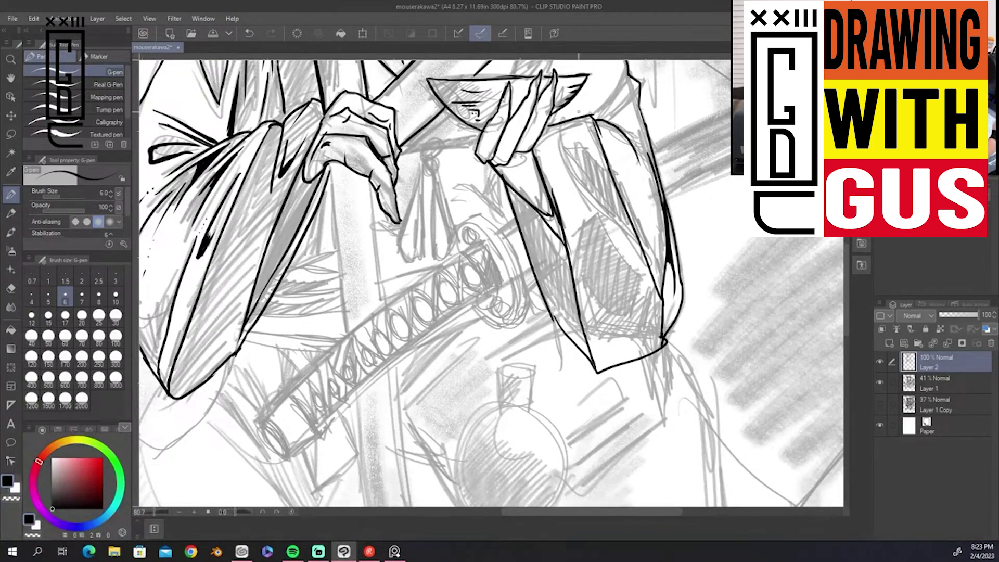
mouse_move(560, 139)
left_mouse_down()
mouse_move(595, 167)
mouse_move(561, 142)
mouse_move(648, 308)
left_mouse_up()
left_click_drag(587, 286, 659, 325)
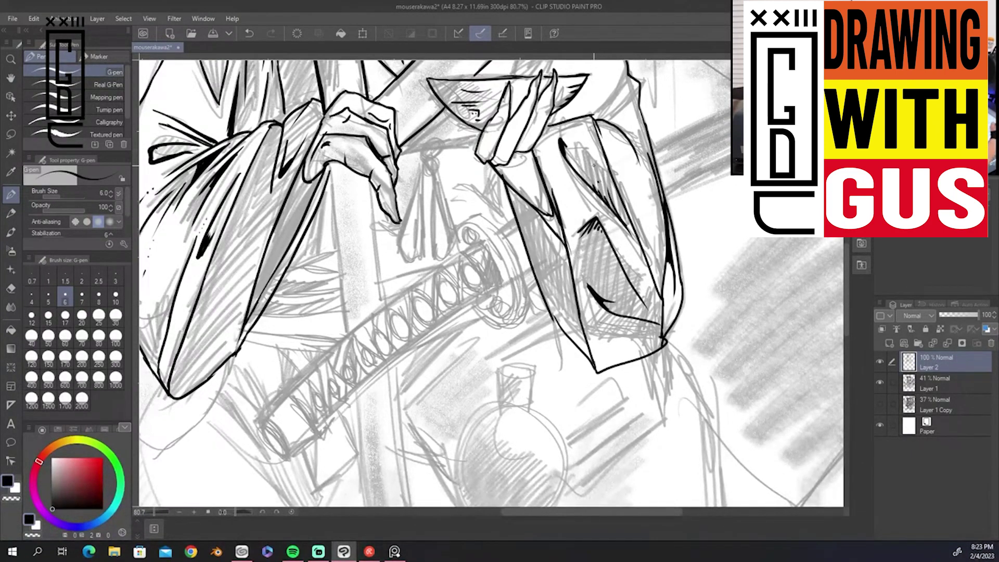
Ink the creases at the elbow of the bowl arm and the fold lines along the sleeve's outer side
mouse_move(592, 113)
left_mouse_down()
mouse_move(603, 152)
mouse_move(616, 88)
left_mouse_up()
left_click_drag(594, 118, 626, 99)
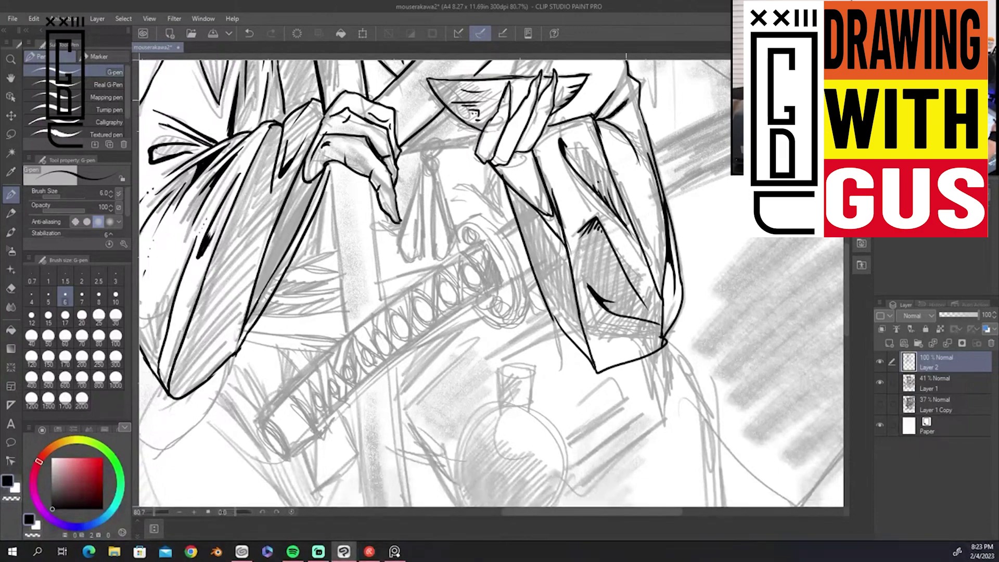
mouse_move(629, 137)
left_mouse_down()
mouse_move(650, 156)
mouse_move(645, 223)
left_mouse_up()
left_click_drag(635, 172, 648, 224)
left_click_drag(669, 160, 756, 228)
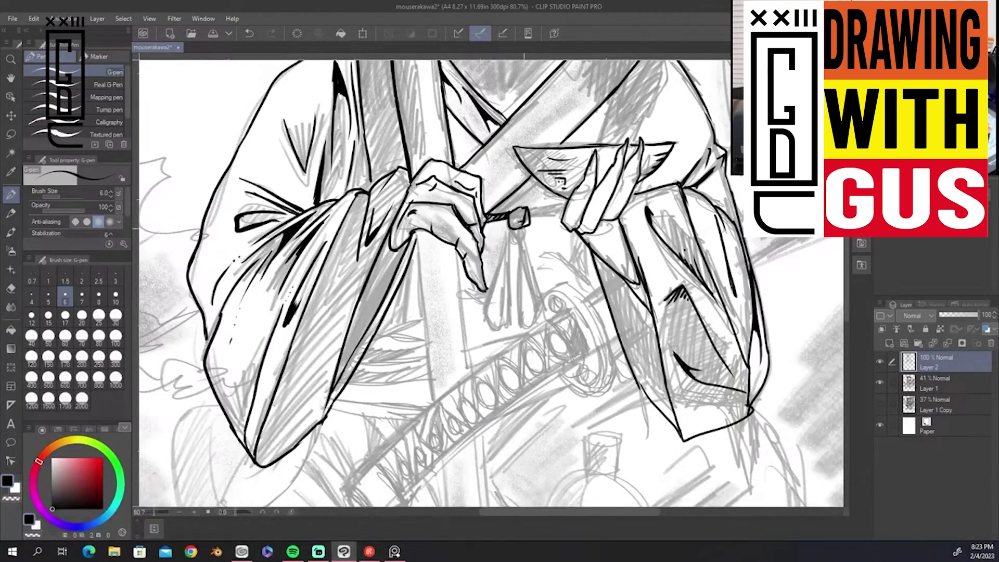
Ink the two looped cord ends hanging from the knot between the gripping hand and the bowl hand
left_click_drag(519, 229, 539, 316)
left_click_drag(525, 261, 541, 321)
left_click_drag(516, 234, 523, 314)
left_click_drag(515, 229, 504, 313)
mouse_move(505, 260)
left_mouse_down()
mouse_move(488, 314)
mouse_move(503, 311)
mouse_move(486, 311)
mouse_move(493, 302)
left_mouse_up()
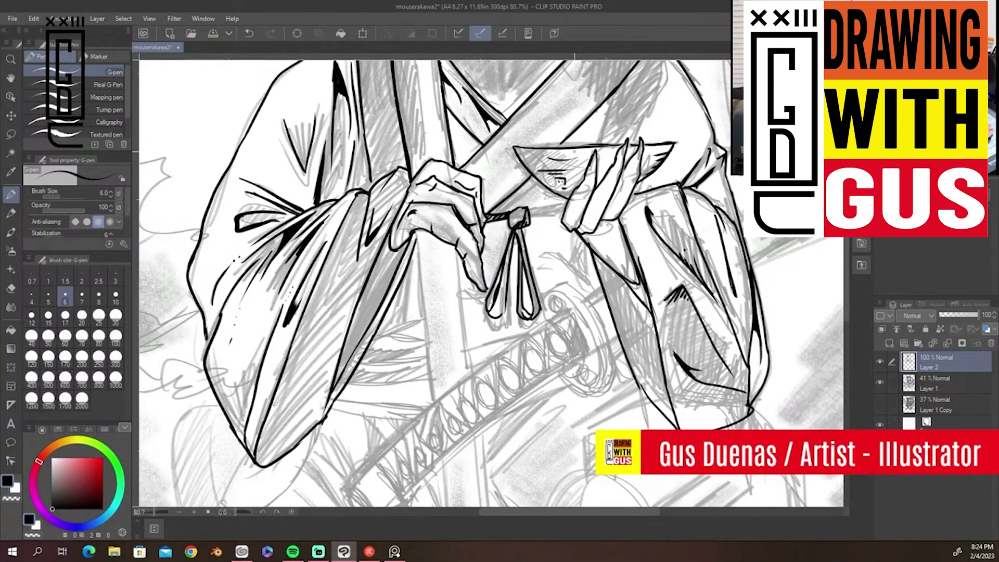
Ink both edges of the staff from below the gripping hand down to the sword hilt
left_click_drag(455, 248, 473, 369)
left_click_drag(416, 228, 435, 392)
mouse_move(614, 322)
left_mouse_down()
mouse_move(681, 197)
mouse_move(631, 366)
mouse_move(682, 307)
left_mouse_up()
mouse_move(486, 231)
left_mouse_down()
mouse_move(469, 309)
mouse_move(427, 352)
left_mouse_up()
mouse_move(607, 455)
left_mouse_down()
mouse_move(628, 376)
mouse_move(701, 215)
left_mouse_up()
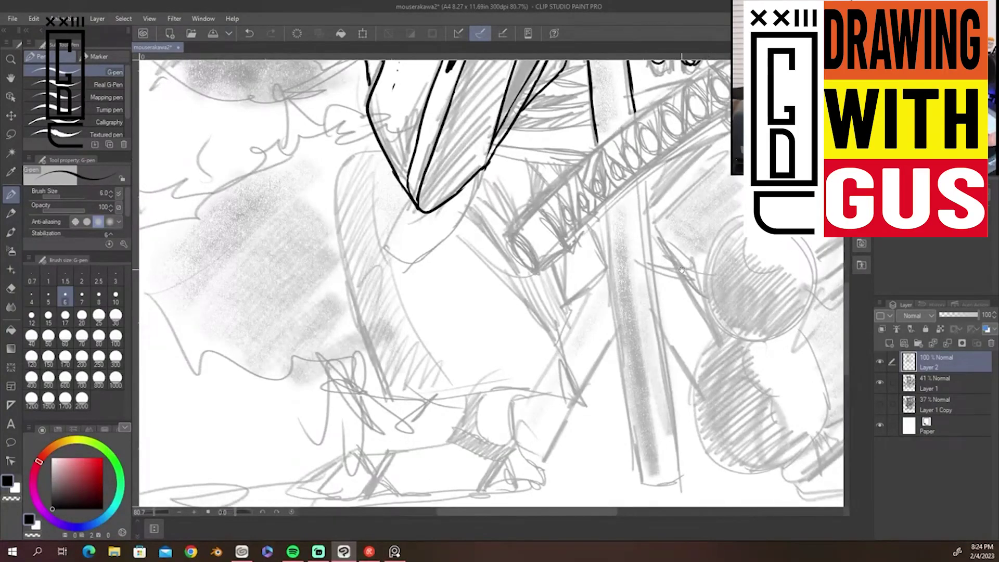
mouse_move(680, 269)
left_mouse_down()
mouse_move(438, 496)
mouse_move(449, 521)
left_mouse_up()
Ink the curved sword guard at the upper end of the hilt, with its round openings and dark accents
mouse_move(482, 287)
left_mouse_down()
mouse_move(530, 331)
mouse_move(538, 377)
mouse_move(501, 371)
mouse_move(543, 353)
mouse_move(529, 390)
left_mouse_up()
left_click_drag(546, 352, 542, 376)
mouse_move(485, 285)
left_mouse_down()
mouse_move(480, 313)
mouse_move(486, 298)
left_mouse_up()
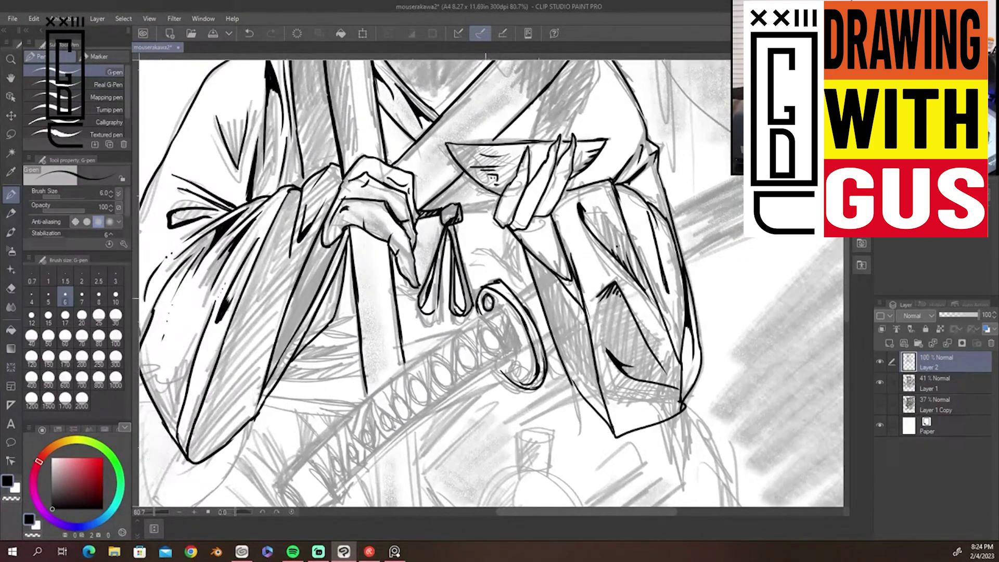
left_click_drag(524, 363, 521, 378)
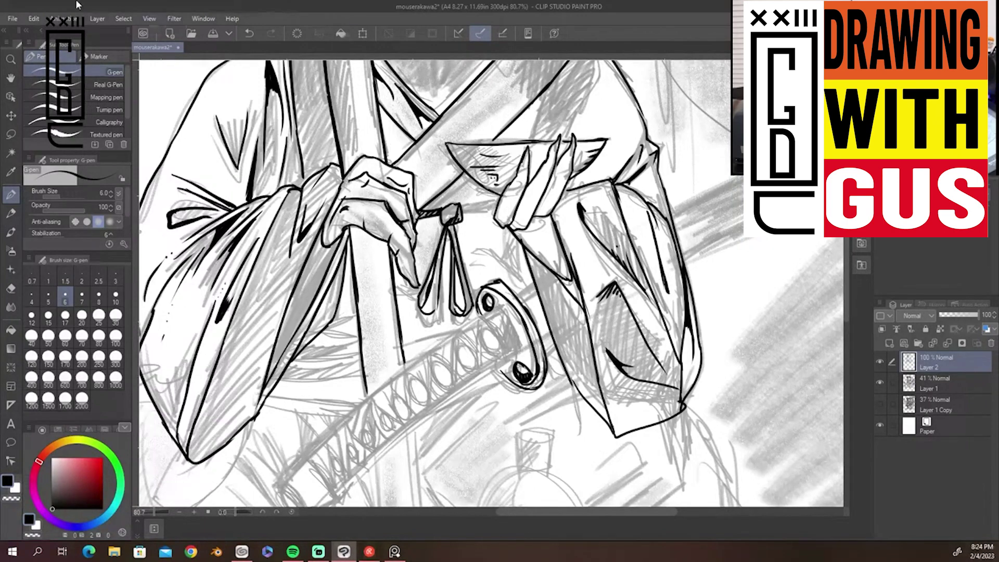
left_click(369, 552)
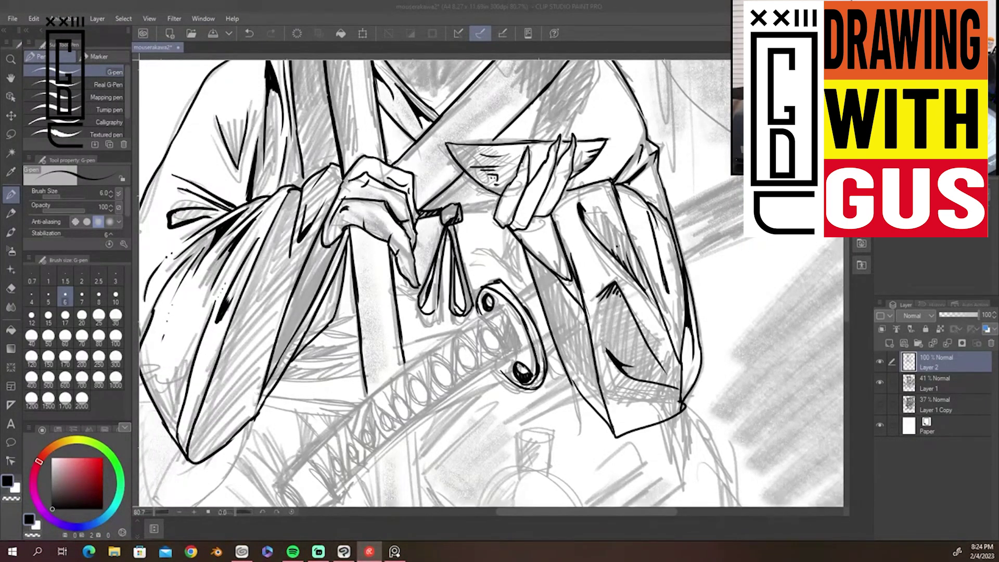
left_click(436, 296)
Ink the outline of the sword hilt below the guard and the row of oval wrap openings along it
mouse_move(487, 316)
left_mouse_down()
mouse_move(346, 419)
mouse_move(288, 477)
mouse_move(293, 503)
left_mouse_up()
mouse_move(309, 459)
left_mouse_down()
mouse_move(333, 500)
mouse_move(515, 353)
left_mouse_up()
left_click_drag(488, 308, 521, 352)
left_click_drag(478, 328, 493, 328)
mouse_move(472, 344)
left_mouse_down()
mouse_move(457, 359)
mouse_move(470, 346)
left_mouse_up()
mouse_move(448, 361)
left_mouse_down()
mouse_move(435, 371)
mouse_move(447, 362)
left_mouse_up()
mouse_move(427, 379)
left_mouse_down()
mouse_move(386, 403)
mouse_move(364, 440)
left_mouse_up()
left_click_drag(355, 443, 348, 456)
left_click_drag(341, 457, 334, 470)
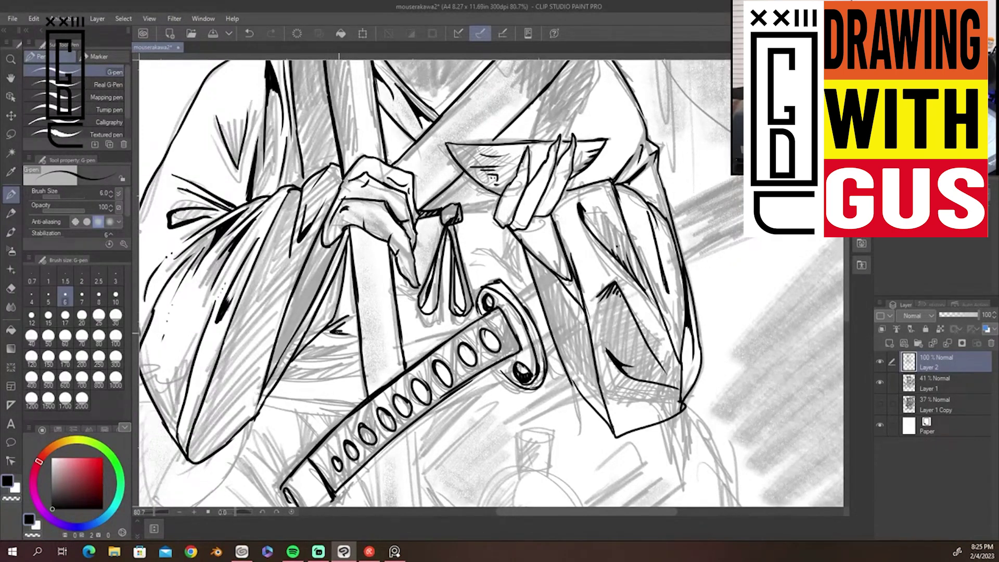
Ink the sash folds and edge lines on both sides of the staff above the hilt, and save the drawing
left_click_drag(348, 341, 307, 348)
left_click_drag(343, 347, 308, 354)
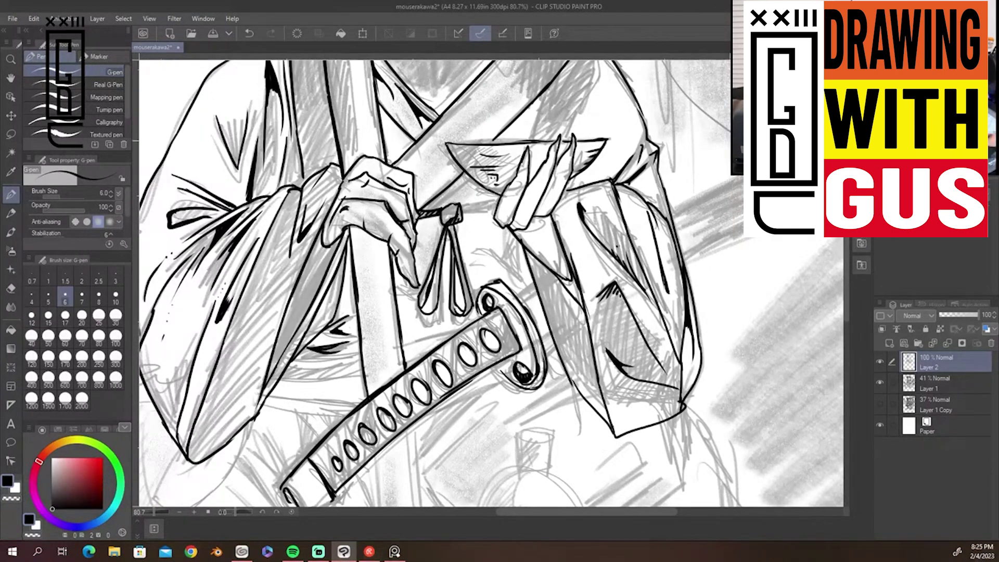
key("ctrl+s")
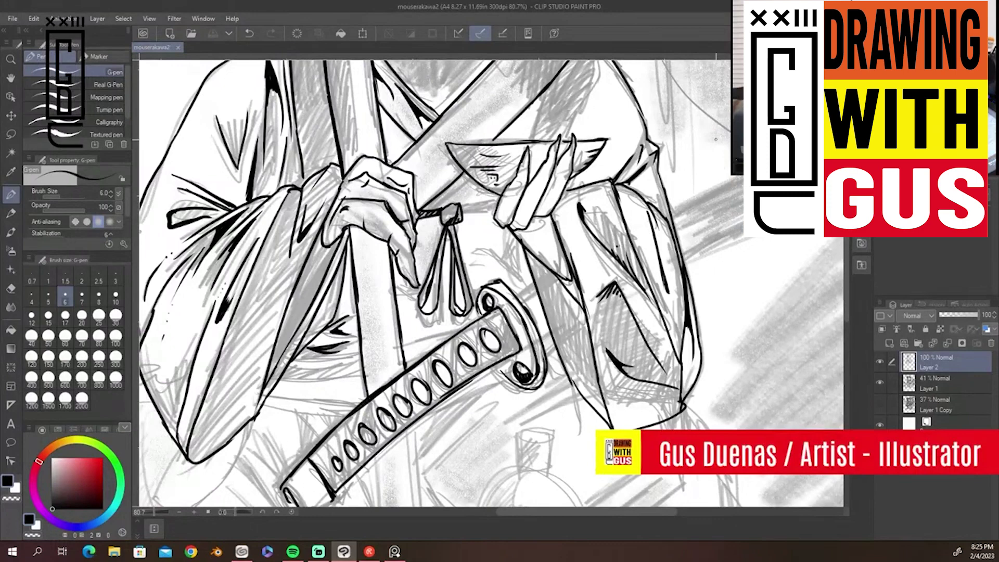
left_click_drag(281, 382, 359, 368)
left_click_drag(403, 345, 462, 328)
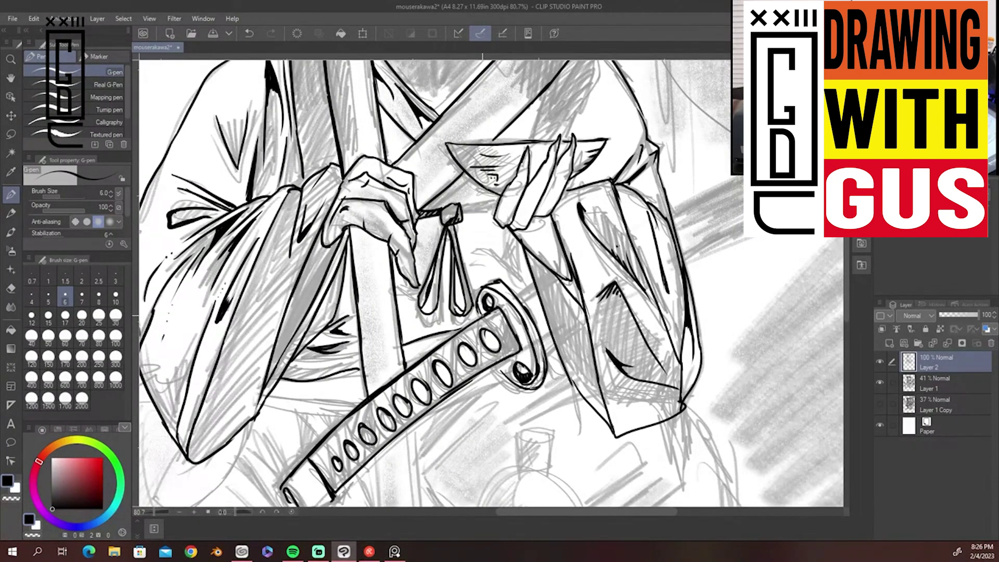
Ink the collar where the hilt meets the guard and fill it with hatching
scroll(620, 363, "up", 5)
mouse_move(423, 276)
left_mouse_down()
mouse_move(418, 360)
mouse_move(430, 351)
left_mouse_up()
mouse_move(425, 282)
left_mouse_down()
mouse_move(443, 322)
mouse_move(441, 345)
left_mouse_up()
mouse_move(439, 312)
left_mouse_down()
mouse_move(445, 340)
mouse_move(394, 327)
left_mouse_up()
mouse_move(419, 291)
left_mouse_down()
mouse_move(379, 319)
mouse_move(405, 299)
mouse_move(382, 378)
left_mouse_up()
left_click_drag(399, 304, 385, 365)
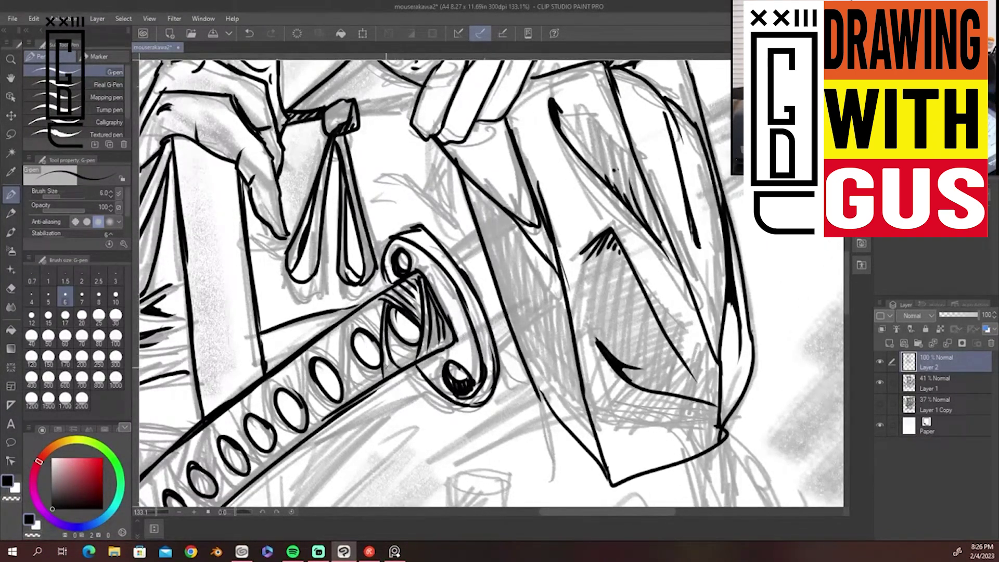
Hatch the gaps around the oval openings along the upper half of the sword hilt
mouse_move(407, 321)
left_mouse_down()
mouse_move(386, 361)
mouse_move(345, 339)
left_mouse_up()
left_click_drag(378, 311, 348, 335)
mouse_move(373, 308)
left_mouse_down()
mouse_move(356, 321)
mouse_move(363, 318)
left_mouse_up()
mouse_move(383, 298)
left_mouse_down()
mouse_move(377, 312)
mouse_move(421, 241)
mouse_move(389, 300)
left_mouse_up()
left_click_drag(395, 230, 406, 289)
mouse_move(390, 296)
left_mouse_down()
mouse_move(393, 306)
mouse_move(391, 251)
mouse_move(424, 276)
left_mouse_up()
mouse_move(386, 248)
left_mouse_down()
mouse_move(355, 271)
mouse_move(346, 320)
mouse_move(353, 324)
left_mouse_up()
left_click_drag(372, 272, 356, 312)
left_click_drag(378, 291, 365, 305)
left_click_drag(315, 279, 345, 297)
mouse_move(320, 279)
left_mouse_down()
mouse_move(343, 293)
mouse_move(335, 284)
left_mouse_up()
left_click_drag(329, 269, 340, 282)
mouse_move(333, 264)
left_mouse_down()
mouse_move(347, 273)
mouse_move(319, 343)
left_mouse_up()
mouse_move(318, 299)
left_mouse_down()
mouse_move(338, 349)
mouse_move(291, 327)
mouse_move(303, 299)
mouse_move(291, 368)
left_mouse_up()
left_click_drag(289, 318, 311, 373)
mouse_move(294, 338)
left_mouse_down()
mouse_move(319, 361)
mouse_move(328, 354)
left_mouse_up()
mouse_move(252, 329)
left_mouse_down()
mouse_move(289, 348)
mouse_move(262, 340)
mouse_move(266, 330)
mouse_move(255, 380)
mouse_move(268, 395)
mouse_move(285, 394)
left_mouse_up()
mouse_move(254, 351)
left_mouse_down()
mouse_move(215, 372)
mouse_move(224, 372)
left_mouse_up()
mouse_move(247, 341)
left_mouse_down()
mouse_move(224, 355)
mouse_move(238, 346)
left_mouse_up()
Hatch the gaps around the remaining oval openings along the lower half of the sword hilt
left_click_drag(474, 239, 675, 96)
mouse_move(422, 213)
left_mouse_down()
mouse_move(448, 284)
mouse_move(451, 270)
left_mouse_up()
left_click_drag(460, 237, 469, 265)
left_click_drag(390, 236, 419, 244)
left_click_drag(402, 225, 420, 231)
mouse_move(412, 216)
left_mouse_down()
mouse_move(421, 225)
mouse_move(417, 308)
left_mouse_up()
left_click_drag(401, 239, 425, 304)
mouse_move(416, 268)
left_mouse_down()
mouse_move(442, 291)
mouse_move(436, 297)
left_mouse_up()
left_click_drag(419, 291, 431, 301)
left_click_drag(404, 241, 409, 261)
mouse_move(363, 265)
left_mouse_down()
mouse_move(404, 275)
mouse_move(372, 270)
left_mouse_up()
mouse_move(396, 239)
left_mouse_down()
mouse_move(379, 256)
mouse_move(386, 328)
left_mouse_up()
mouse_move(406, 297)
left_mouse_down()
mouse_move(393, 323)
mouse_move(359, 305)
left_mouse_up()
left_click_drag(381, 269, 358, 287)
Ink the outline of the hilt's end cap and add short shading lines along its side
left_click_drag(394, 341, 348, 379)
left_click_drag(306, 329, 338, 389)
left_click_drag(326, 297, 300, 326)
left_click_drag(382, 349, 366, 364)
left_click_drag(376, 326, 347, 345)
left_click_drag(379, 337, 352, 355)
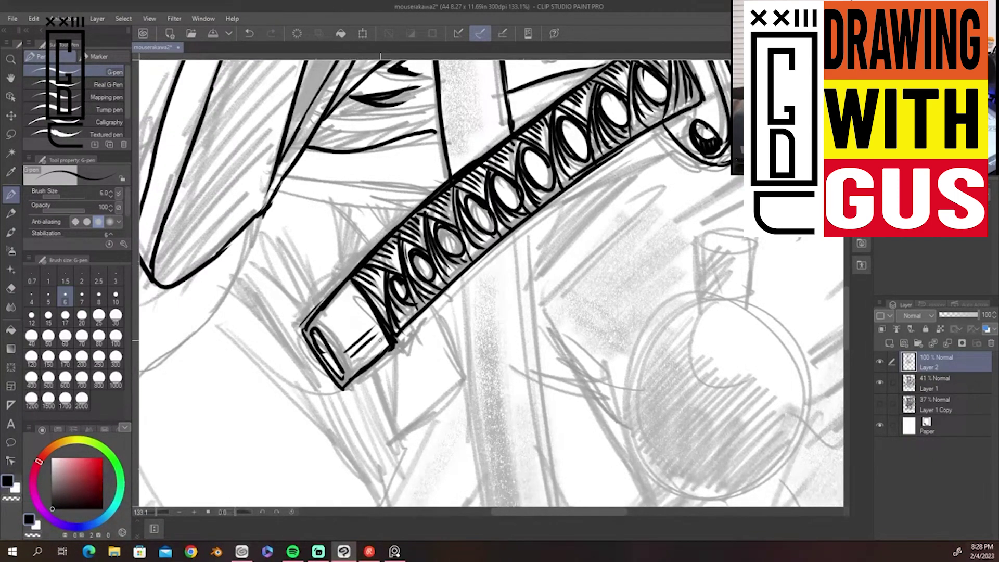
left_click_drag(368, 298, 341, 328)
Ink both edges of the staff below the sword hilt down to the ground and close its base
mouse_move(614, 282)
left_mouse_down()
mouse_move(660, 101)
mouse_move(670, 110)
left_mouse_up()
left_click_drag(514, 102, 555, 373)
left_click_drag(652, 400, 652, 230)
left_click_drag(546, 157, 584, 395)
left_click_drag(582, 395, 647, 389)
left_click_drag(633, 219, 625, 374)
left_click_drag(580, 66, 618, 346)
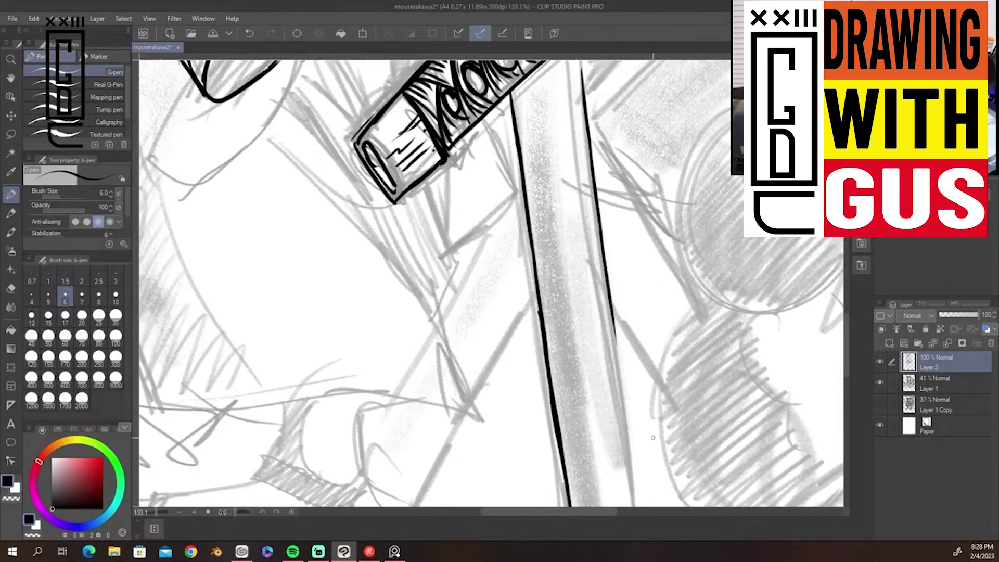
scroll(618, 347, "down", 5)
left_click_drag(618, 234, 635, 411)
Thicken the edges of the staff between the gripping hand and the sword hilt
left_click_drag(662, 226, 655, 476)
left_click_drag(567, 159, 573, 216)
left_click_drag(501, 214, 508, 268)
left_click_drag(526, 192, 545, 366)
left_click_drag(491, 154, 507, 289)
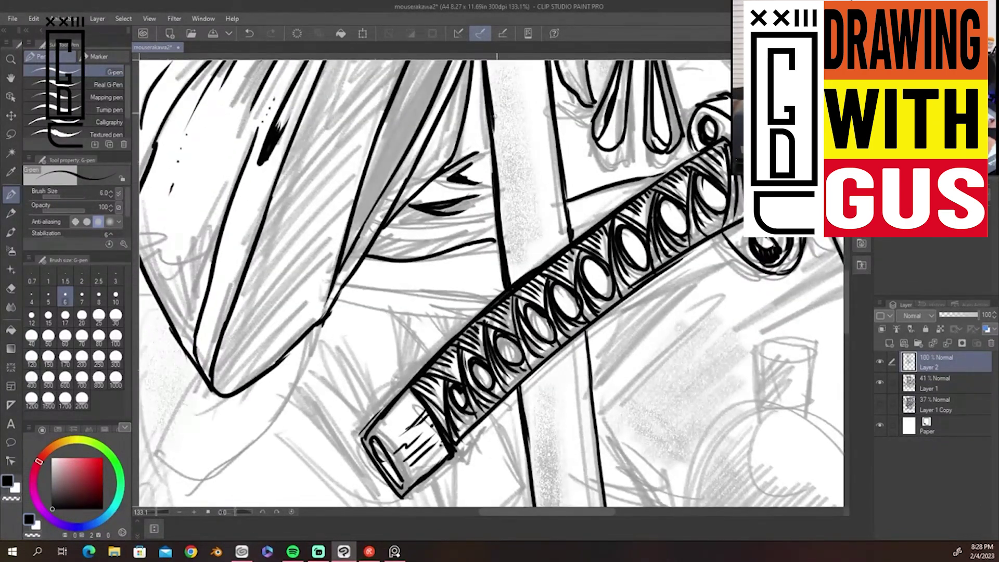
scroll(540, 177, "up", 5)
scroll(540, 177, "down", 1)
left_click_drag(505, 228, 517, 294)
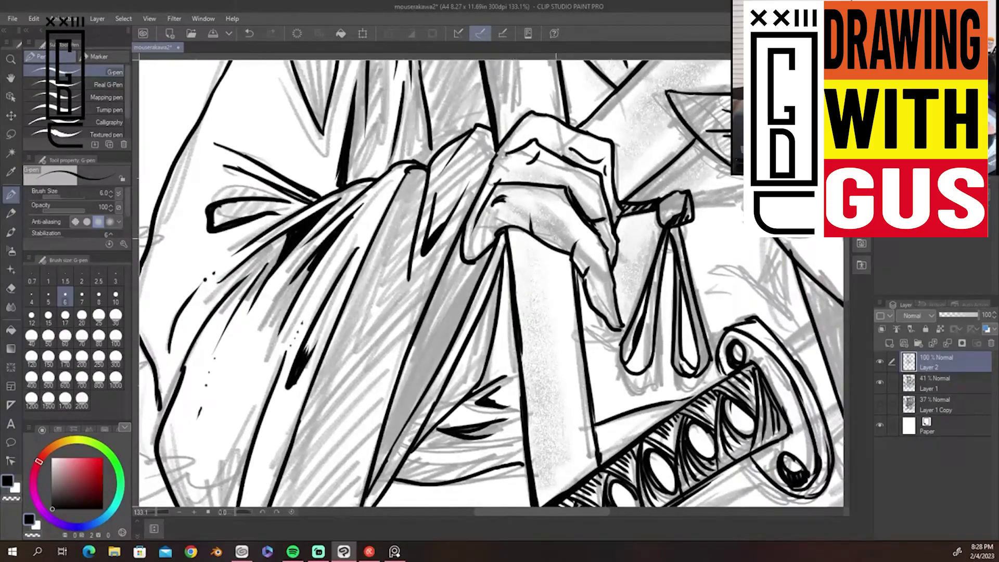
Ink the robe folds beneath the bowl hand and the short scabbard edge between the guard and the sleeve
mouse_move(572, 310)
left_mouse_down()
mouse_move(397, 241)
mouse_move(380, 221)
left_mouse_up()
left_click_drag(531, 179, 604, 229)
left_click_drag(574, 175, 577, 203)
left_click_drag(588, 257, 620, 238)
Try to ink the upper and lower edges of the scabbard extending behind the bowl arm's sleeve
mouse_move(776, 243)
left_mouse_down()
mouse_move(445, 343)
mouse_move(279, 451)
left_mouse_up()
left_click_drag(354, 317, 731, 164)
left_click_drag(630, 188, 732, 157)
mouse_move(369, 397)
left_mouse_down()
mouse_move(502, 327)
mouse_move(805, 233)
left_mouse_up()
mouse_move(743, 288)
left_mouse_down()
mouse_move(494, 395)
mouse_move(743, 288)
left_mouse_up()
mouse_move(447, 415)
left_mouse_down()
mouse_move(587, 312)
mouse_move(686, 215)
mouse_move(587, 303)
left_mouse_up()
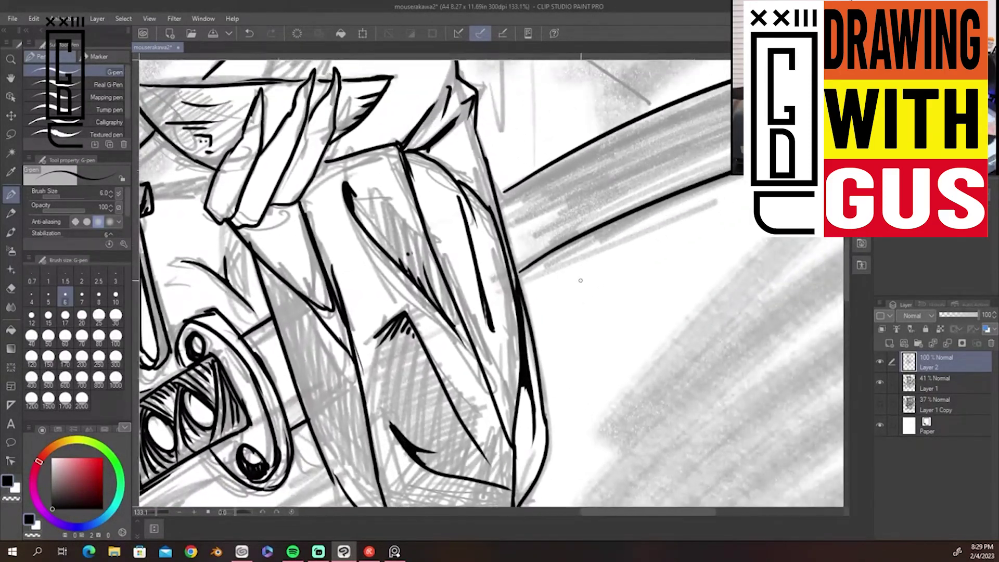
left_click_drag(524, 266, 524, 284)
left_click_drag(639, 118, 728, 84)
left_click_drag(786, 198, 593, 309)
left_click_drag(670, 239, 743, 220)
left_click_drag(526, 366, 723, 133)
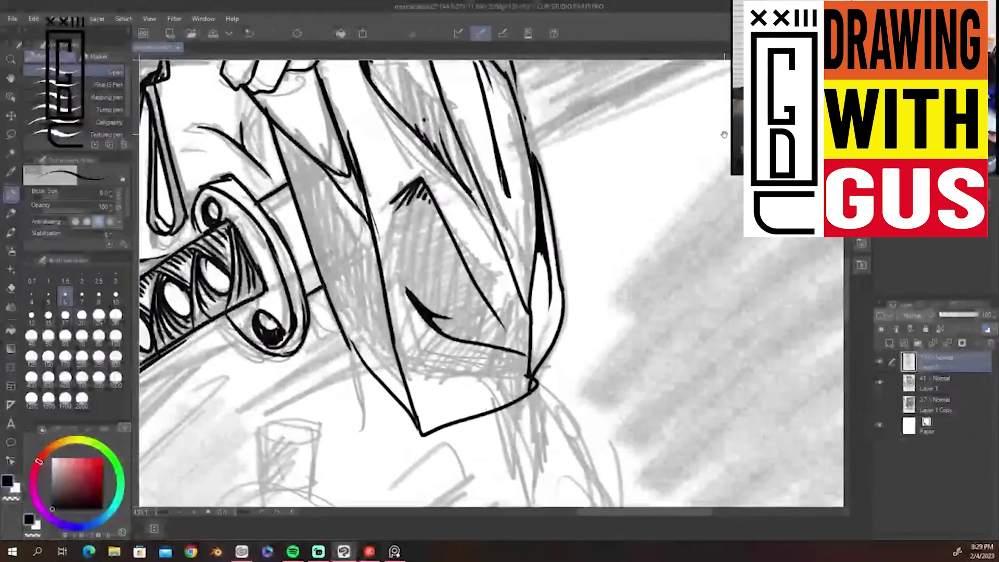
Ink the scabbard's upper edge from the sleeve to the page border and undo the surplus thickening strokes
left_click_drag(351, 328, 440, 367)
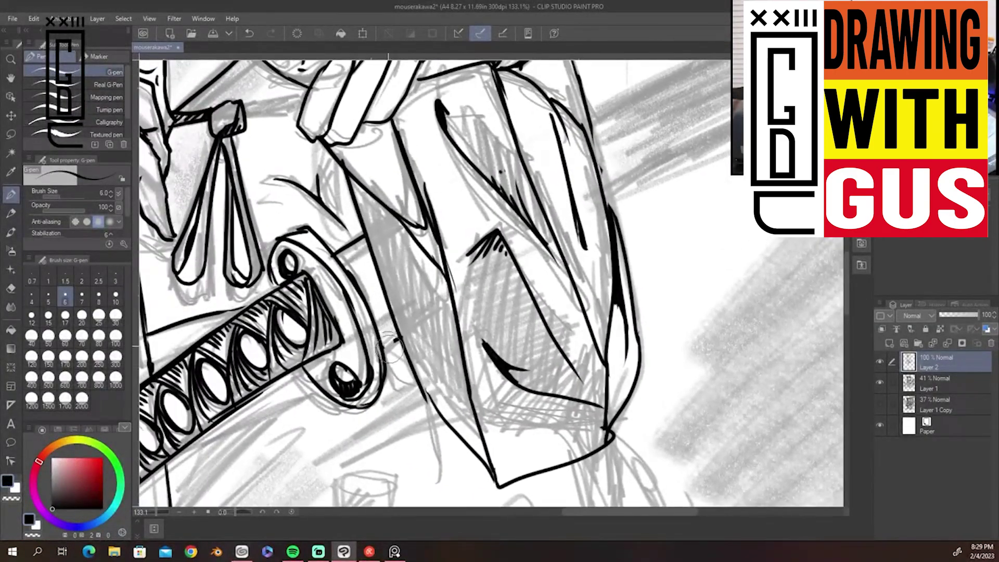
left_click_drag(654, 197, 436, 336)
left_click_drag(374, 251, 828, 87)
left_click_drag(690, 200, 534, 283)
mouse_move(473, 219)
left_mouse_down()
mouse_move(673, 148)
mouse_move(674, 156)
left_mouse_up()
left_click_drag(442, 229, 674, 154)
mouse_move(409, 241)
left_mouse_down()
mouse_move(495, 206)
mouse_move(438, 226)
left_mouse_up()
key("ctrl+z")
key("ctrl+z")
key("ctrl+z")
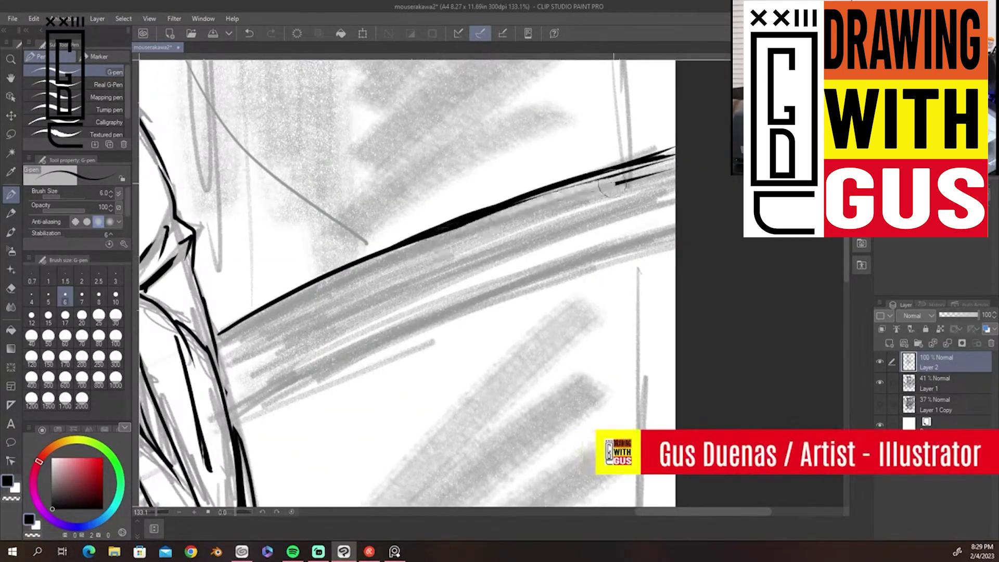
key("ctrl+z")
key("ctrl+z")
key("ctrl+z")
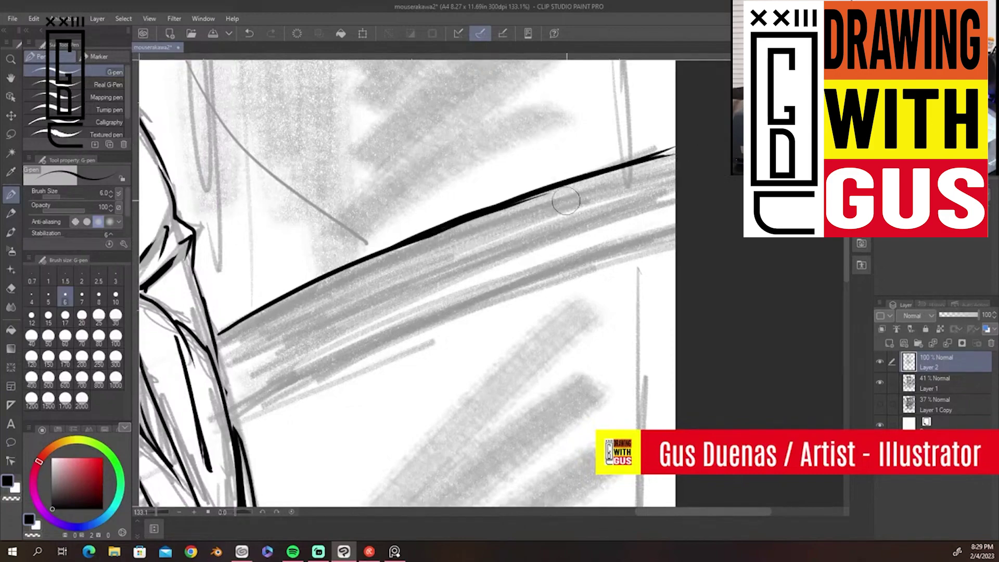
Ink the scabbard's lower edge from the sleeve to the page border and strengthen the sleeve contour where they meet
left_click_drag(296, 343, 509, 197)
left_click_drag(431, 208, 461, 308)
left_click_drag(451, 269, 606, 185)
left_click_drag(538, 220, 692, 151)
left_click_drag(673, 187, 485, 306)
left_click_drag(469, 286, 724, 193)
left_click_drag(507, 267, 703, 204)
left_click_drag(471, 322, 659, 225)
left_click_drag(532, 244, 632, 197)
left_click_drag(483, 273, 548, 237)
mouse_move(452, 289)
left_mouse_down()
mouse_move(479, 272)
mouse_move(451, 292)
left_mouse_up()
left_click_drag(432, 219, 453, 287)
Ink the robe's lower edges and fold lines around the staff below the sword hilt
mouse_move(257, 496)
left_mouse_down()
mouse_move(429, 185)
mouse_move(631, 96)
mouse_move(504, 180)
left_mouse_up()
mouse_move(653, 120)
left_mouse_down()
mouse_move(520, 174)
mouse_move(586, 170)
mouse_move(619, 136)
mouse_move(608, 150)
left_mouse_up()
left_click_drag(479, 110, 390, 216)
mouse_move(408, 147)
left_mouse_down()
mouse_move(489, 106)
mouse_move(440, 153)
left_mouse_up()
left_click_drag(458, 120, 421, 150)
left_click_drag(516, 128, 400, 239)
mouse_move(292, 390)
left_mouse_down()
mouse_move(557, 267)
mouse_move(557, 190)
left_mouse_up()
Ink the outlines of the gourd's upper and lower bulbs beside the staff
left_click_drag(530, 165, 585, 122)
mouse_move(660, 121)
left_mouse_down()
mouse_move(726, 134)
mouse_move(758, 227)
left_mouse_up()
left_click_drag(780, 120, 548, 225)
mouse_move(569, 152)
left_mouse_down()
mouse_move(539, 333)
mouse_move(548, 176)
mouse_move(512, 359)
mouse_move(671, 385)
left_mouse_up()
mouse_move(674, 174)
left_mouse_down()
mouse_move(720, 312)
mouse_move(650, 390)
mouse_move(561, 408)
left_mouse_up()
left_click_drag(546, 170, 629, 192)
Ink the inner contour curves on the gourd's lower bulb and thicken its outline near the neck
left_click_drag(548, 210, 542, 295)
left_click(540, 321)
left_click_drag(637, 279, 644, 328)
left_click_drag(544, 168, 504, 223)
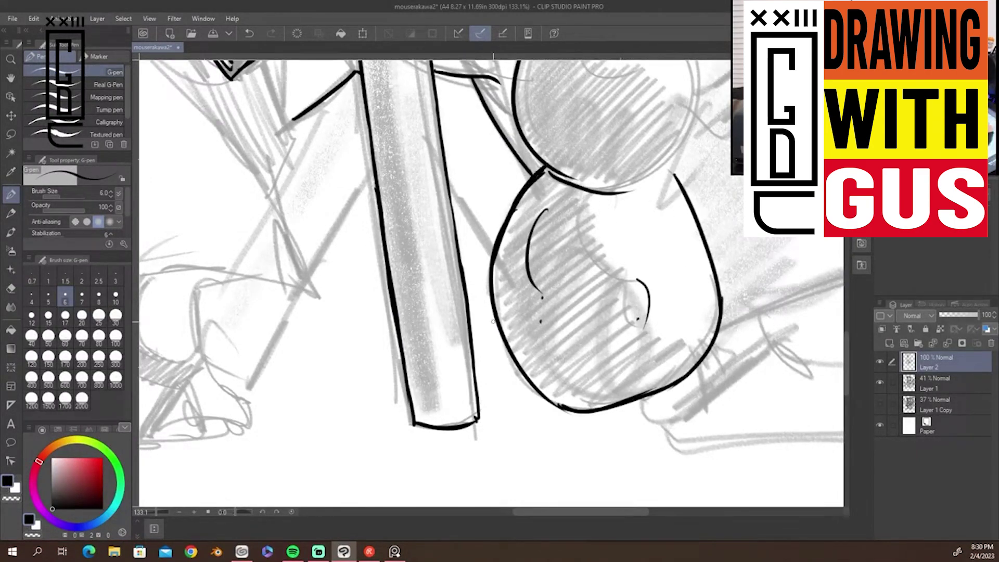
Ink the gourd's neck and stopper, complete the upper bulb's right shoulder, and add short shading strokes on the neck
left_click_drag(636, 284, 590, 434)
mouse_move(611, 166)
left_mouse_down()
mouse_move(648, 275)
mouse_move(595, 340)
left_mouse_up()
left_click_drag(620, 319, 635, 340)
left_click_drag(593, 208, 599, 311)
left_click_drag(546, 245, 597, 253)
left_click_drag(548, 192, 553, 241)
left_click_drag(546, 193, 601, 195)
left_click_drag(552, 164, 557, 189)
left_click_drag(553, 165, 605, 159)
left_click_drag(604, 161, 595, 205)
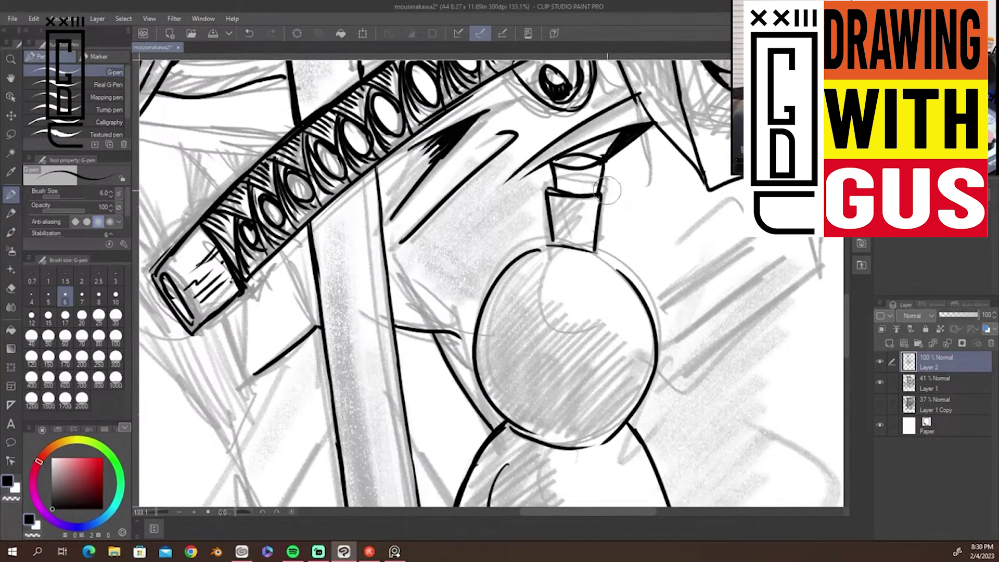
left_click_drag(596, 251, 633, 284)
mouse_move(564, 224)
left_mouse_down()
mouse_move(576, 228)
mouse_move(578, 219)
left_mouse_up()
left_click_drag(560, 209, 578, 213)
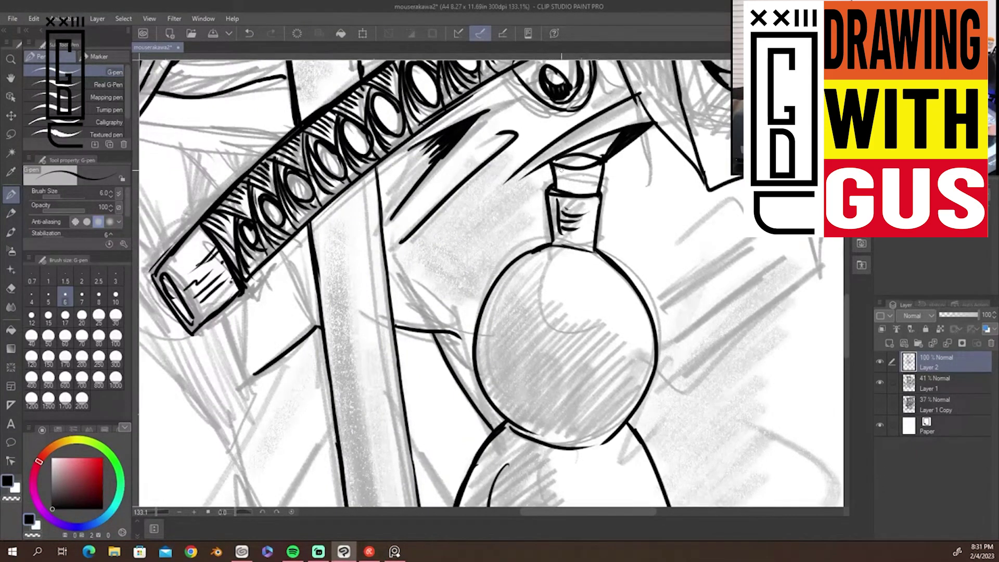
Ink the inner contour curve of the gourd's upper bulb and add short hatch marks across the contours of both bulbs
left_click_drag(572, 307, 591, 177)
left_click_drag(540, 145, 573, 285)
mouse_move(540, 280)
left_mouse_down()
mouse_move(589, 260)
mouse_move(565, 258)
left_mouse_up()
left_click_drag(531, 263, 542, 259)
left_click_drag(530, 258, 536, 253)
left_click_drag(520, 162, 533, 162)
left_click_drag(519, 149, 563, 155)
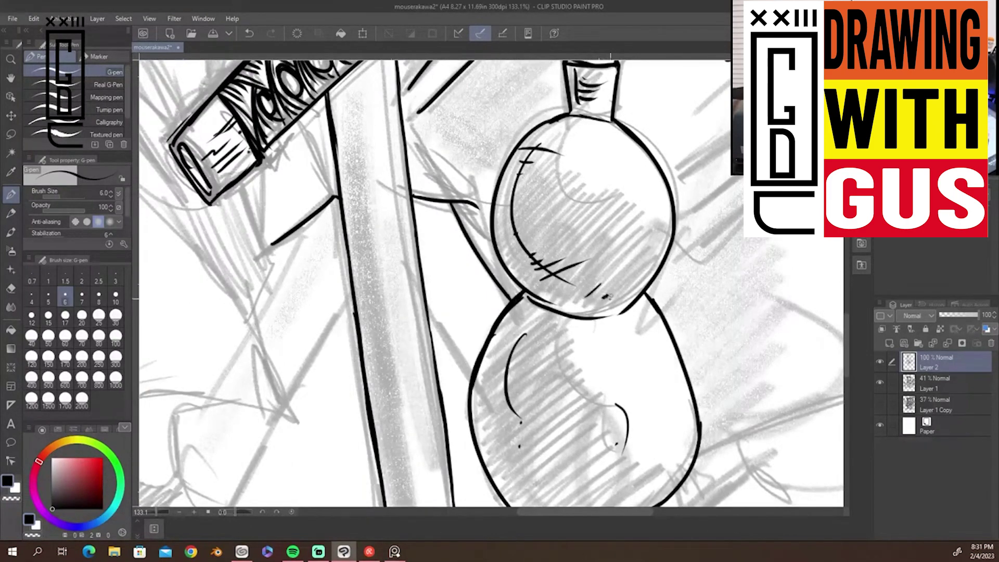
left_click_drag(509, 349, 521, 346)
Ink the left robe leg's side edges and hem, along with the lower leg showing beneath it
left_click_drag(659, 446, 631, 289)
left_click_drag(422, 152, 585, 364)
left_click_drag(389, 287, 705, 361)
left_click_drag(417, 126, 360, 350)
mouse_move(504, 387)
left_mouse_down()
mouse_move(492, 357)
mouse_move(486, 167)
left_mouse_up()
mouse_move(344, 133)
left_mouse_down()
mouse_move(397, 329)
mouse_move(710, 329)
left_mouse_up()
mouse_move(606, 104)
left_mouse_down()
mouse_move(715, 286)
mouse_move(726, 333)
left_mouse_up()
mouse_move(679, 111)
left_mouse_down()
mouse_move(682, 229)
mouse_move(589, 366)
left_mouse_up()
mouse_move(599, 253)
left_mouse_down()
mouse_move(607, 350)
mouse_move(672, 187)
left_mouse_up()
left_click_drag(720, 180, 716, 186)
left_click_drag(645, 291, 601, 385)
mouse_move(580, 278)
left_mouse_down()
mouse_move(601, 384)
mouse_move(684, 285)
left_mouse_up()
Ink the left foot's ankle and heel with the sandal's ankle band and rear crossing straps
left_click_drag(619, 173, 632, 255)
left_click_drag(552, 185, 539, 238)
mouse_move(537, 238)
left_mouse_down()
mouse_move(519, 257)
mouse_move(617, 270)
left_mouse_up()
left_click_drag(520, 258, 609, 288)
left_click_drag(632, 254, 613, 269)
left_click_drag(641, 261, 631, 333)
left_click_drag(603, 290, 634, 336)
mouse_move(599, 294)
left_mouse_down()
mouse_move(566, 337)
mouse_move(582, 344)
left_mouse_up()
left_click_drag(567, 336, 584, 343)
left_click_drag(642, 263, 654, 339)
Ink the left sandal's sole lines and the crossed straps over the front of the foot
left_click_drag(657, 343, 780, 283)
left_click_drag(709, 279, 756, 273)
left_click_drag(771, 279, 568, 304)
left_click_drag(685, 278, 520, 289)
left_click_drag(545, 210, 500, 294)
mouse_move(475, 211)
left_mouse_down()
mouse_move(517, 253)
mouse_move(496, 201)
left_mouse_up()
left_click_drag(497, 202, 565, 285)
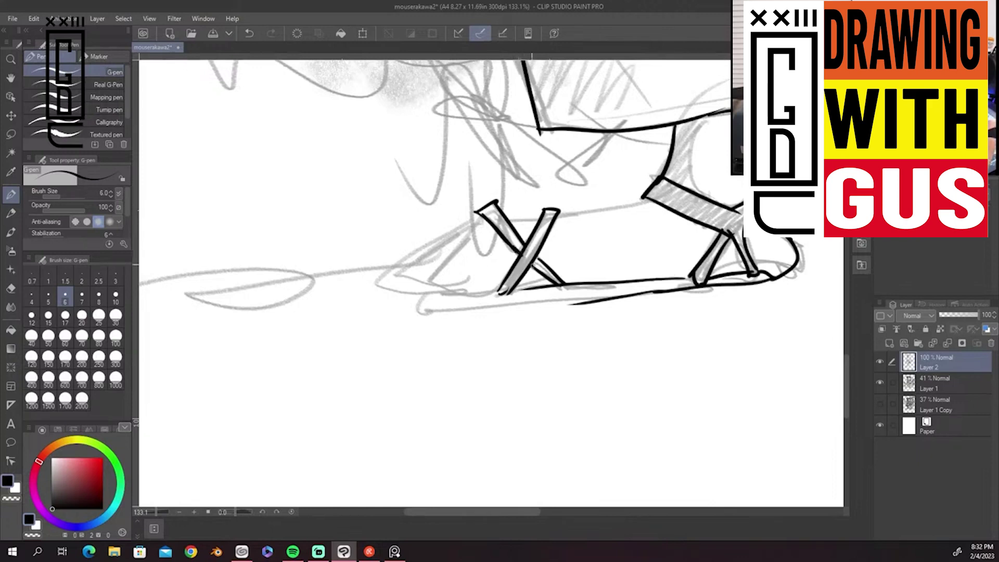
Ink the left foot's toe contour and upper edge, and close the front end of the sandal sole
left_click_drag(530, 314, 624, 335)
left_click_drag(575, 238, 596, 310)
mouse_move(490, 308)
left_mouse_down()
mouse_move(533, 305)
mouse_move(499, 293)
mouse_move(518, 326)
mouse_move(793, 308)
left_mouse_up()
left_click_drag(575, 235, 743, 218)
left_click_drag(579, 233, 576, 238)
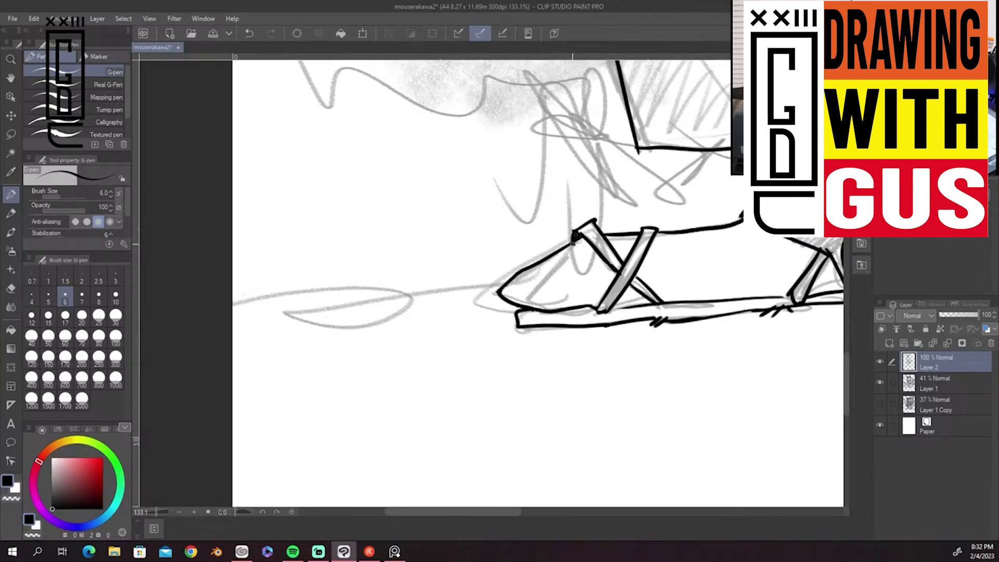
Ink the right robe leg's outer edge, its hem corner, and the lower hem running back to the gourd
left_click_drag(737, 263, 584, 411)
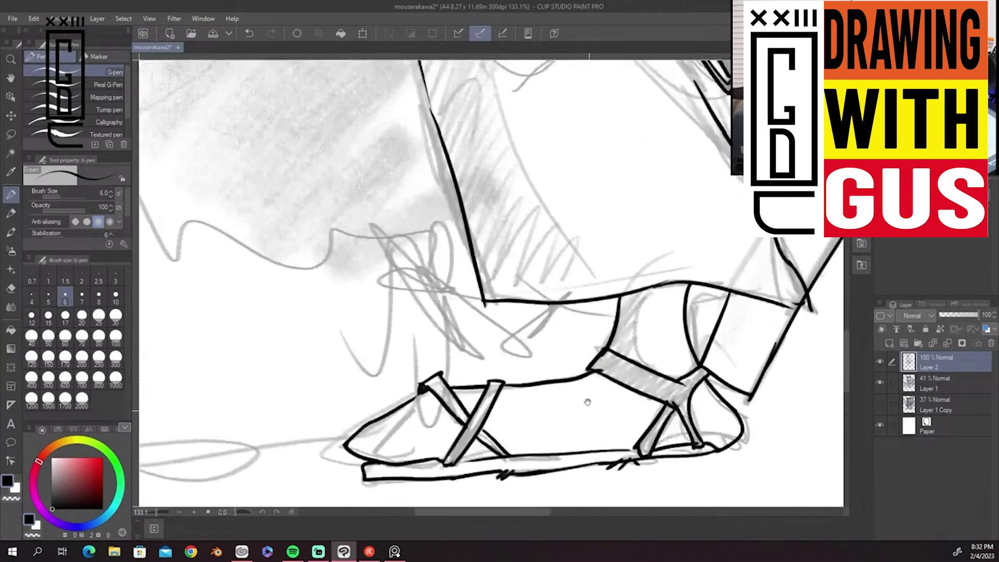
mouse_move(806, 292)
left_mouse_down()
mouse_move(800, 302)
mouse_move(805, 294)
left_mouse_up()
mouse_move(799, 121)
left_mouse_down()
mouse_move(556, 316)
mouse_move(567, 327)
left_mouse_up()
left_click_drag(652, 322, 429, 196)
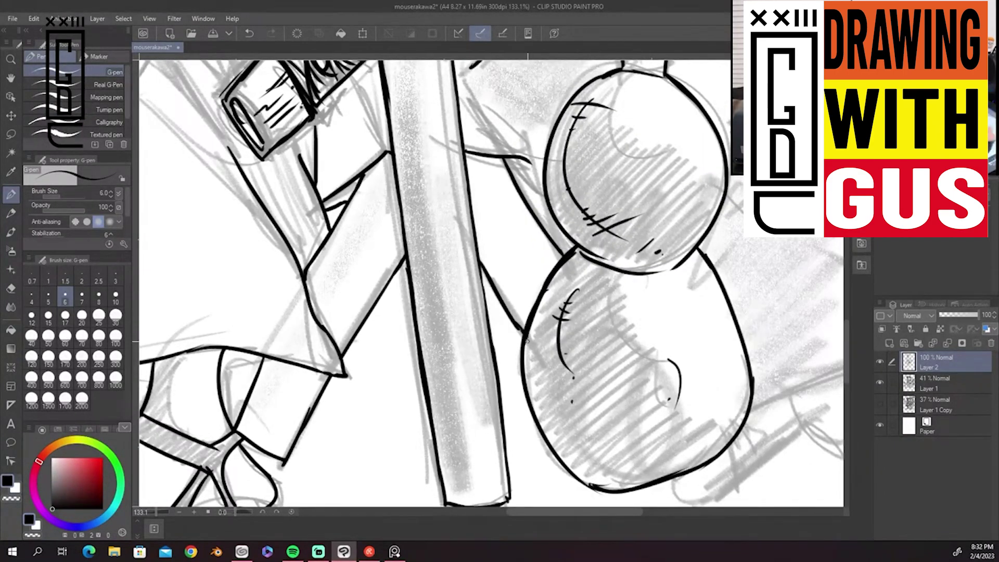
left_click_drag(771, 480, 490, 435)
left_click_drag(520, 234, 492, 400)
mouse_move(592, 77)
left_mouse_down()
mouse_move(695, 427)
mouse_move(776, 253)
mouse_move(743, 288)
left_mouse_up()
mouse_move(724, 286)
left_mouse_down()
mouse_move(749, 291)
mouse_move(747, 318)
left_mouse_up()
left_click_drag(748, 316, 515, 370)
left_click_drag(617, 325, 485, 377)
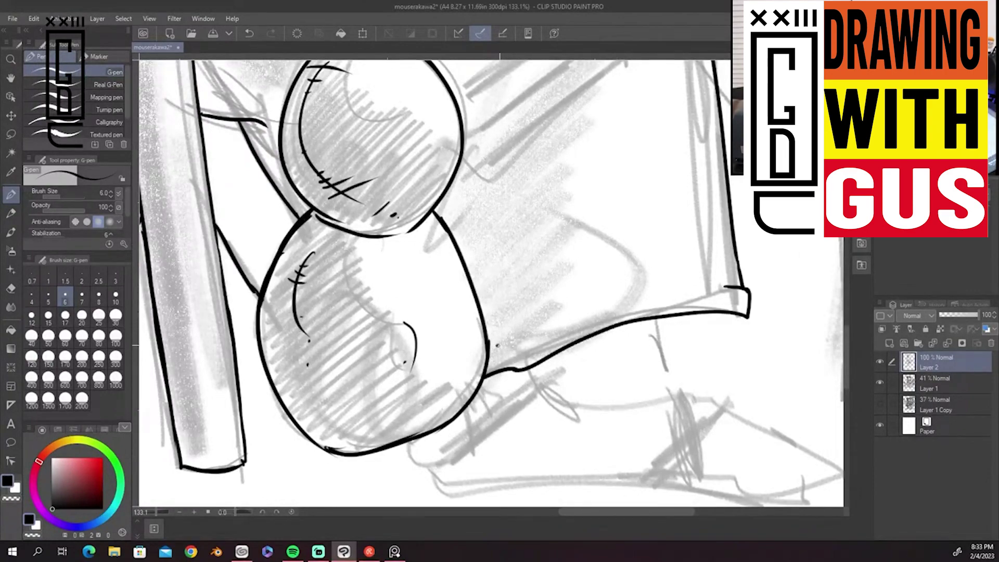
Ink the diagonal robe folds to the right of the gourd's upper bulb and the curved fold beneath the sleeve
left_click_drag(365, 208, 325, 369)
left_click_drag(574, 244, 406, 366)
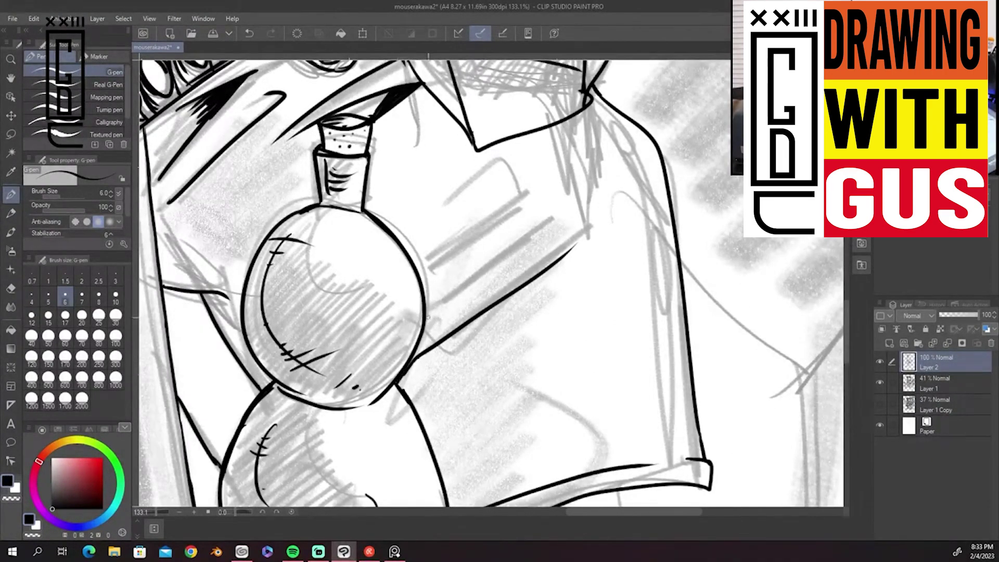
left_click_drag(536, 234, 427, 316)
left_click_drag(517, 207, 421, 271)
left_click_drag(458, 243, 422, 273)
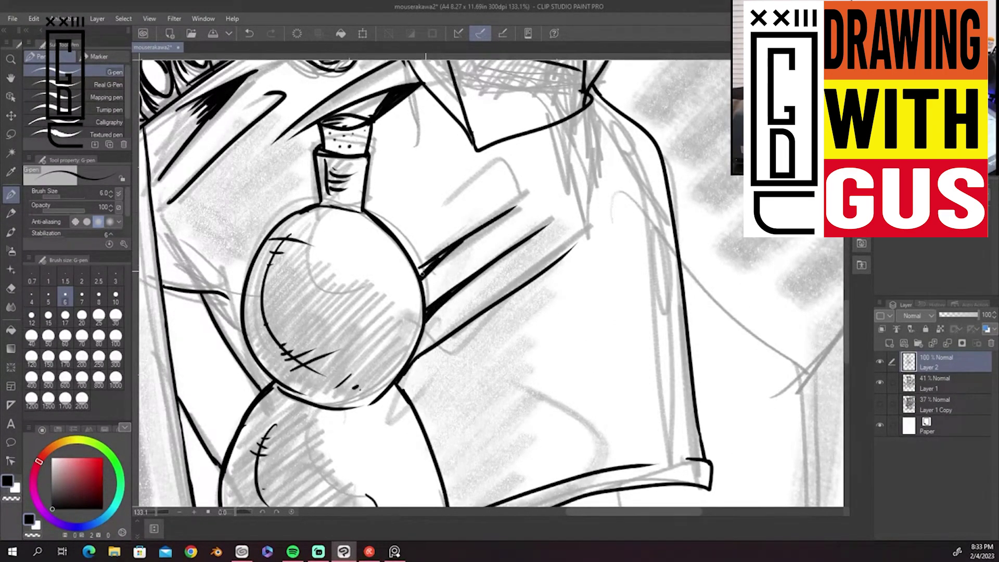
left_click_drag(538, 192, 463, 237)
mouse_move(448, 204)
left_mouse_down()
mouse_move(495, 159)
mouse_move(524, 185)
left_mouse_up()
Add short fold strokes to the robe between the staff and the gourd and below the diagonal sword hilt
left_click_drag(535, 307, 810, 293)
mouse_move(444, 212)
left_mouse_down()
mouse_move(490, 277)
mouse_move(517, 233)
left_mouse_up()
left_click_drag(492, 278, 515, 259)
mouse_move(340, 208)
left_mouse_down()
mouse_move(355, 273)
mouse_move(344, 273)
left_mouse_up()
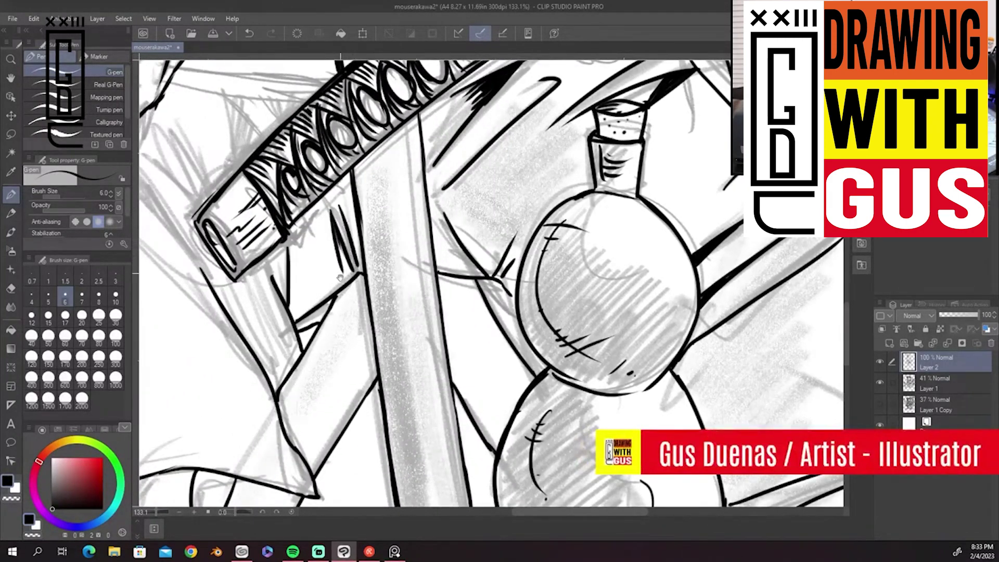
Ink the waist folds between the left sleeve and the staff, plus a fold line above the sword hilt's end
left_click_drag(282, 145, 628, 307)
left_click_drag(514, 246, 662, 258)
mouse_move(527, 231)
left_mouse_down()
mouse_move(642, 236)
mouse_move(545, 206)
left_mouse_up()
left_click_drag(535, 219, 636, 217)
left_click_drag(657, 203, 599, 213)
mouse_move(675, 168)
left_mouse_down()
mouse_move(638, 191)
mouse_move(567, 176)
mouse_move(557, 188)
left_mouse_up()
left_click_drag(643, 181, 577, 188)
left_click_drag(576, 263, 610, 307)
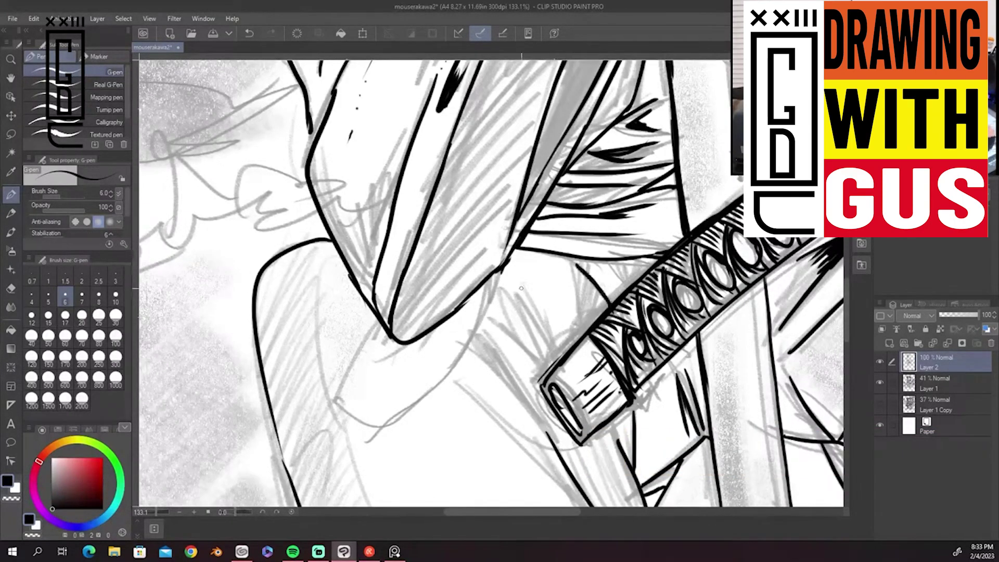
Ink tapered robe folds radiating from the end of the diagonal sword hilt
left_click_drag(516, 283, 556, 359)
left_click_drag(501, 290, 551, 361)
left_click_drag(493, 320, 557, 364)
mouse_move(509, 306)
left_mouse_down()
mouse_move(549, 363)
mouse_move(546, 332)
left_mouse_up()
left_click_drag(533, 335, 553, 364)
mouse_move(532, 304)
left_mouse_down()
mouse_move(565, 354)
mouse_move(538, 385)
left_mouse_up()
left_click_drag(489, 344, 558, 439)
mouse_move(463, 383)
left_mouse_down()
mouse_move(572, 453)
mouse_move(597, 458)
mouse_move(439, 133)
mouse_move(475, 124)
left_mouse_up()
left_click_drag(585, 332, 490, 509)
left_click_drag(420, 276, 436, 306)
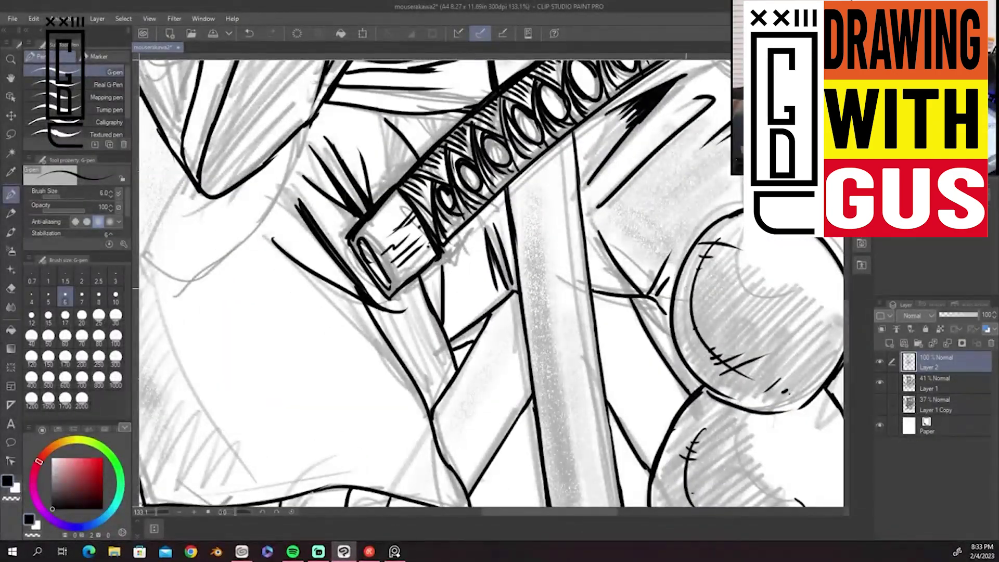
Ink the right foot's heel and the sandal's diagonal rear strap beside the gourd
left_click_drag(673, 219, 332, 365)
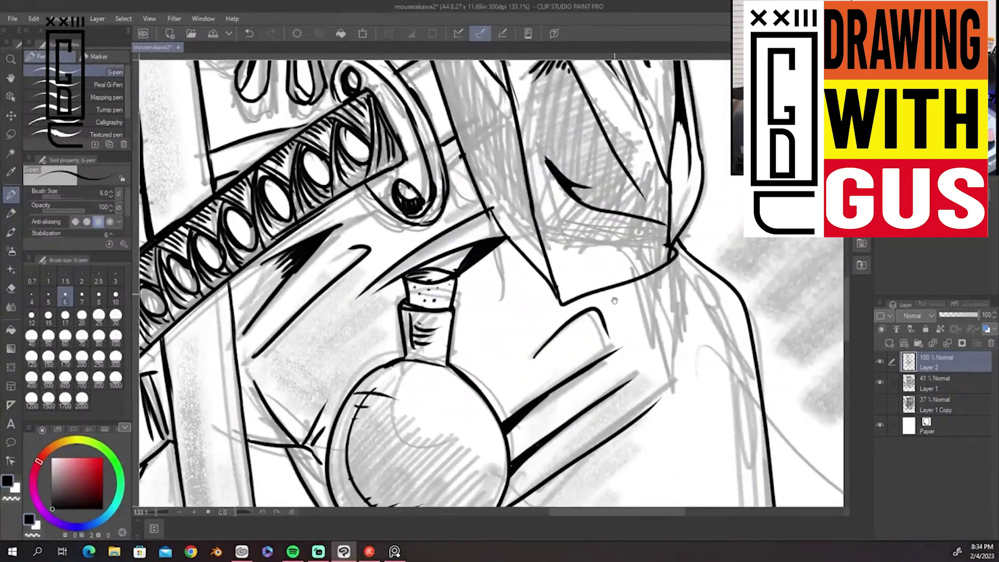
left_click_drag(582, 442, 474, 184)
left_click_drag(475, 447, 544, 222)
mouse_move(436, 276)
left_mouse_down()
mouse_move(426, 298)
mouse_move(459, 323)
left_mouse_up()
left_click_drag(428, 310, 492, 263)
left_click_drag(425, 313, 543, 240)
left_click_drag(501, 269, 567, 220)
left_click_drag(570, 217, 481, 264)
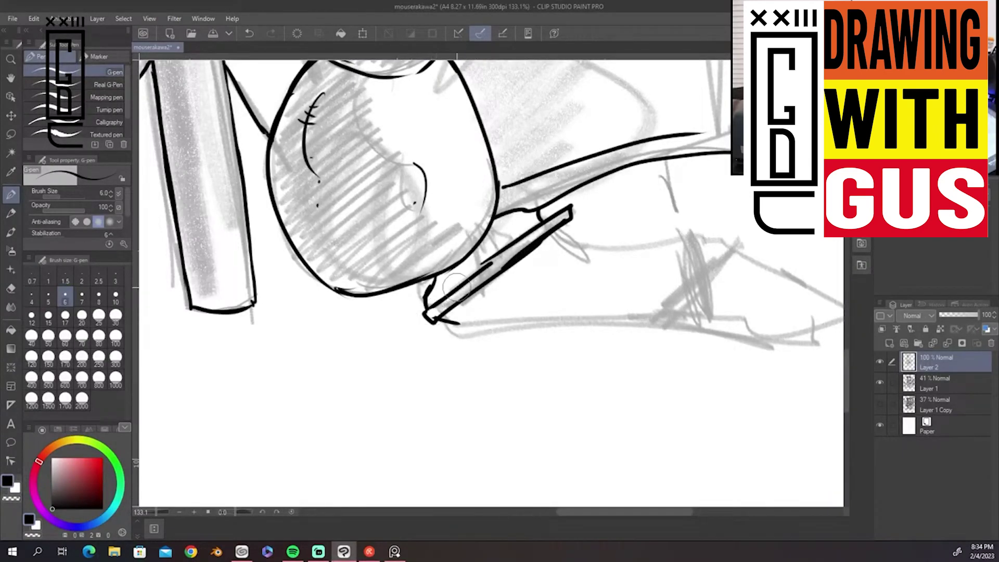
Ink the right sandal's sole and the contour of the foot's toe
mouse_move(443, 321)
left_mouse_down()
mouse_move(701, 319)
mouse_move(784, 341)
left_mouse_up()
left_click_drag(705, 365, 586, 384)
mouse_move(632, 346)
left_mouse_down()
mouse_move(672, 355)
mouse_move(652, 357)
left_mouse_up()
mouse_move(629, 271)
left_mouse_down()
mouse_move(728, 323)
mouse_move(710, 342)
left_mouse_up()
Ink the right sandal's crossed front straps and the upper edge of the foot between the straps
mouse_move(620, 267)
left_mouse_down()
mouse_move(634, 278)
mouse_move(641, 253)
mouse_move(593, 296)
left_mouse_up()
left_click_drag(592, 278, 555, 243)
mouse_move(554, 243)
left_mouse_down()
mouse_move(574, 285)
mouse_move(539, 325)
left_mouse_up()
left_click_drag(593, 296, 589, 323)
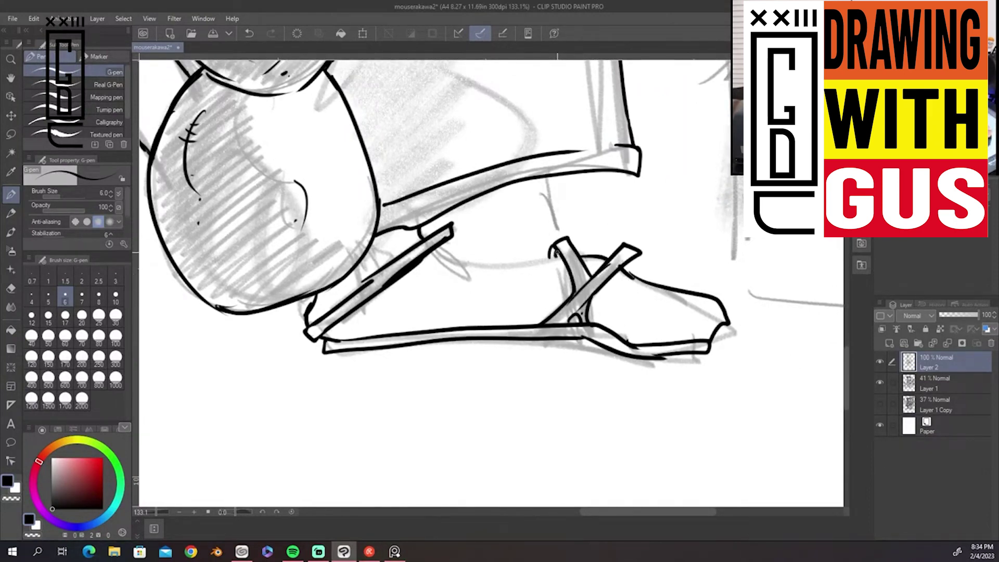
left_click_drag(550, 257, 441, 248)
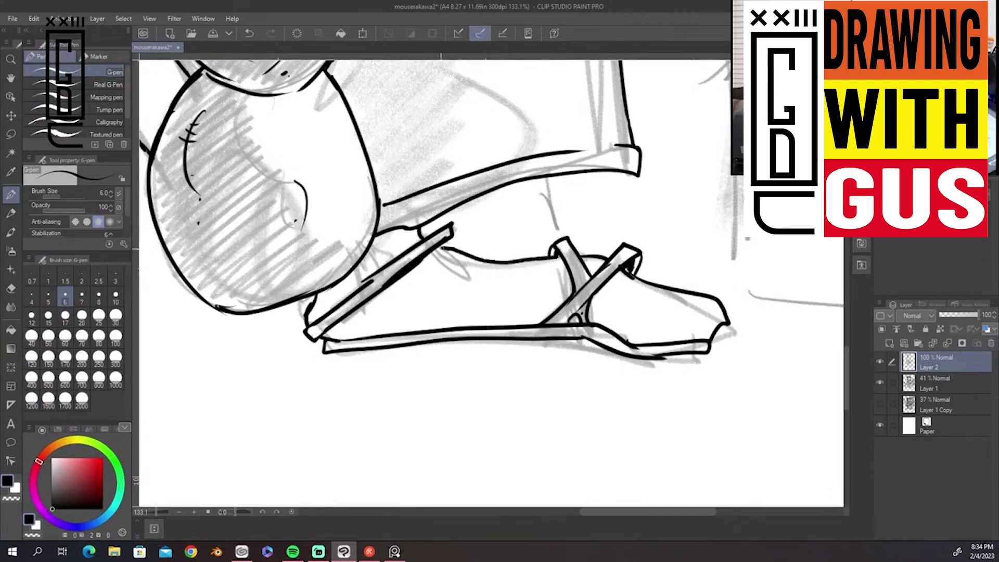
Add short accent strokes along the robe hems above both feet
left_click_drag(352, 335, 820, 236)
left_click_drag(448, 79, 693, 252)
left_click_drag(387, 264, 468, 276)
left_click_drag(426, 260, 470, 266)
left_click_drag(538, 273, 579, 259)
left_click_drag(541, 263, 580, 253)
mouse_move(666, 353)
left_mouse_down()
mouse_move(350, 279)
mouse_move(183, 279)
left_mouse_up()
left_click_drag(722, 274, 588, 333)
left_click_drag(578, 244, 523, 287)
mouse_move(549, 254)
left_mouse_down()
mouse_move(513, 289)
mouse_move(495, 290)
left_mouse_up()
Ink tapered fold strokes on the robe's crossed collar above the bowl
left_click_drag(417, 282, 570, 493)
left_click_drag(470, 115, 538, 481)
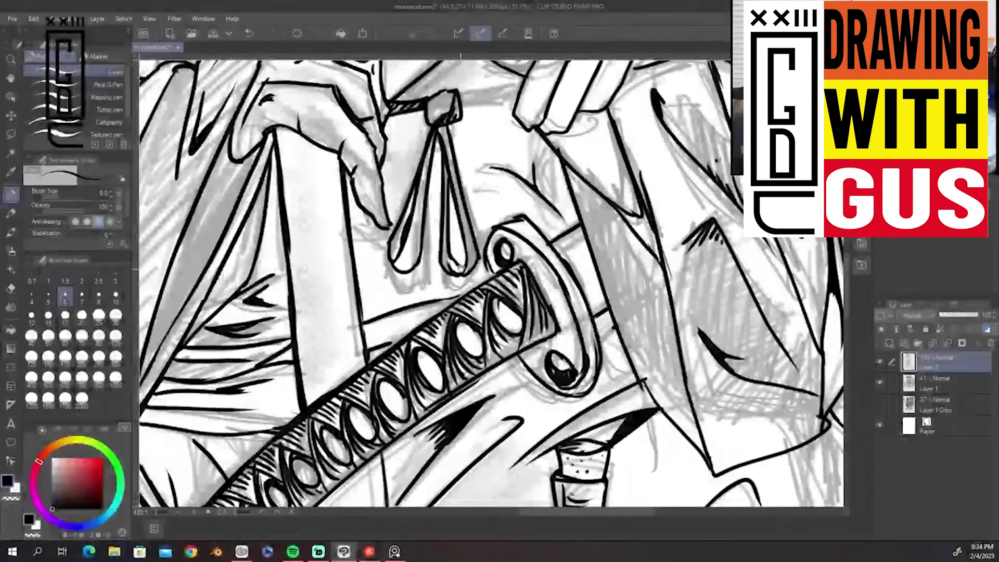
left_click_drag(465, 208, 541, 426)
scroll(645, 214, "down", 17)
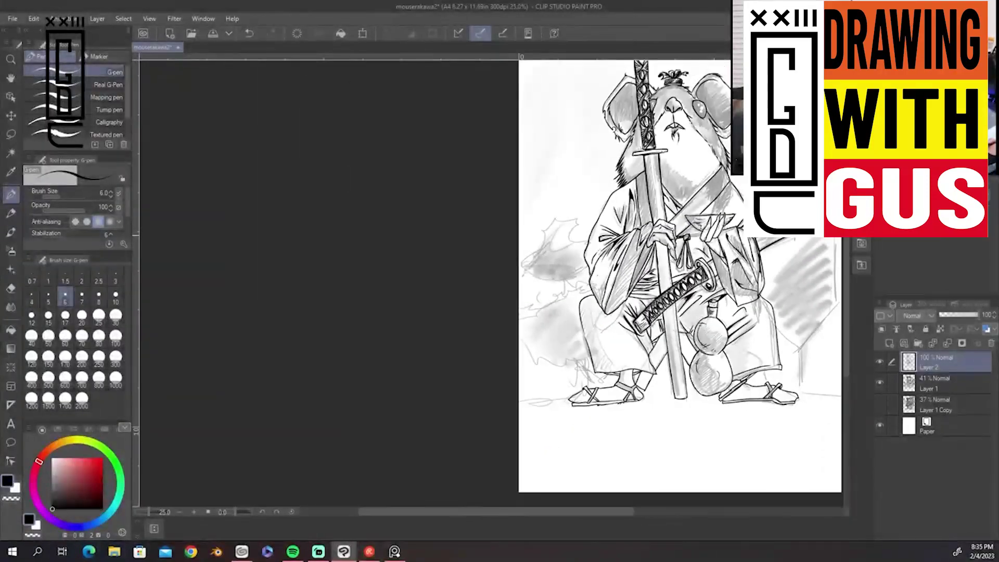
scroll(796, 239, "up", 11)
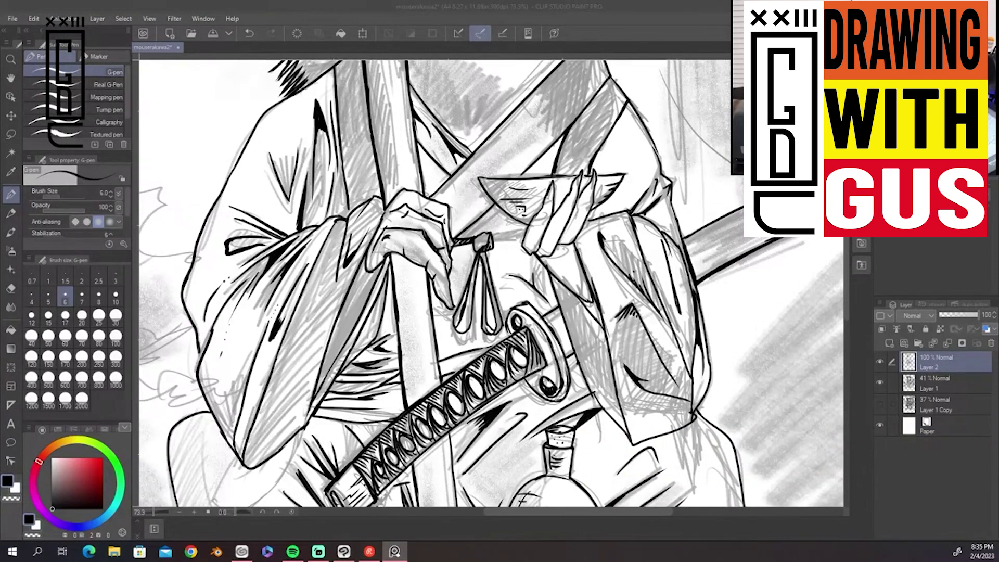
left_click_drag(570, 70, 486, 158)
mouse_move(520, 128)
left_mouse_down()
mouse_move(486, 158)
mouse_move(598, 78)
mouse_move(555, 127)
left_mouse_up()
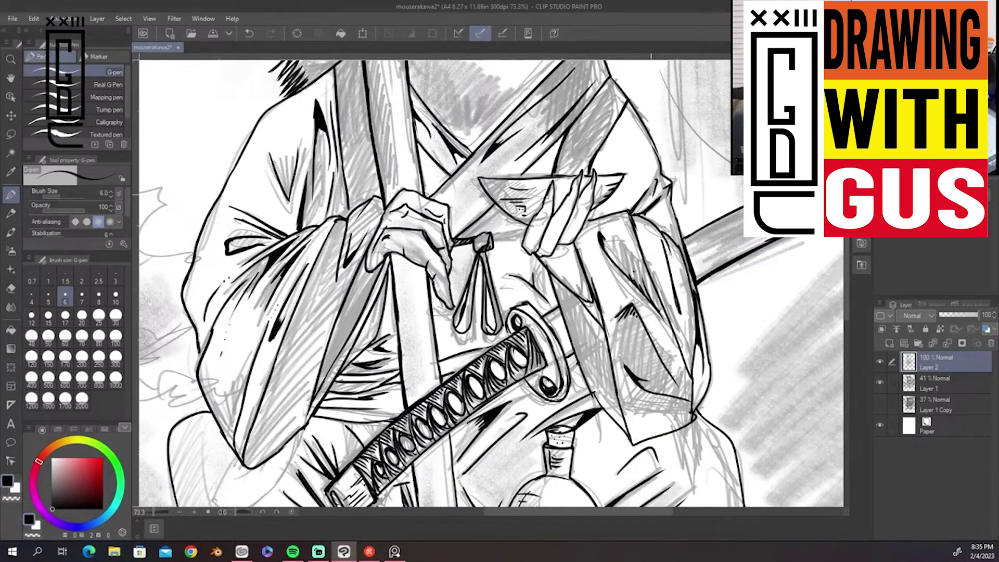
Undo the straight neckline beside the upright sword and ink fur tufts along the neck on both sides of it
left_click_drag(644, 73, 752, 279)
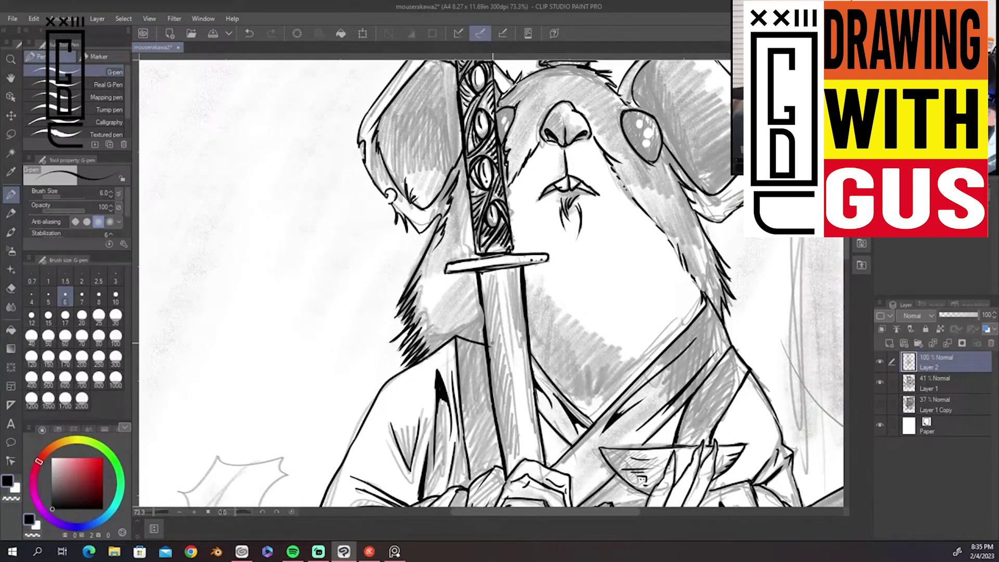
key("ctrl+z")
left_click_drag(455, 331, 469, 343)
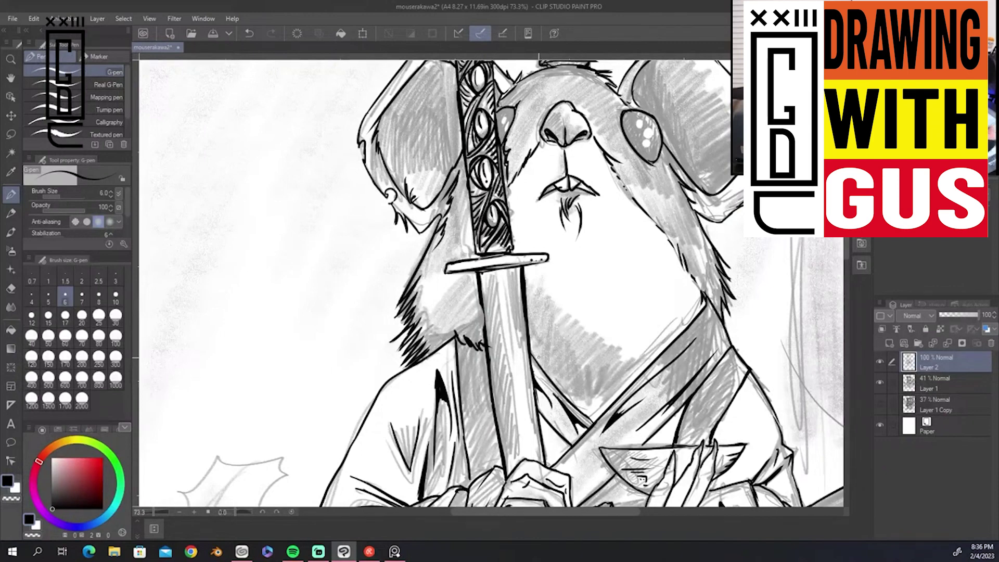
left_click_drag(534, 360, 556, 382)
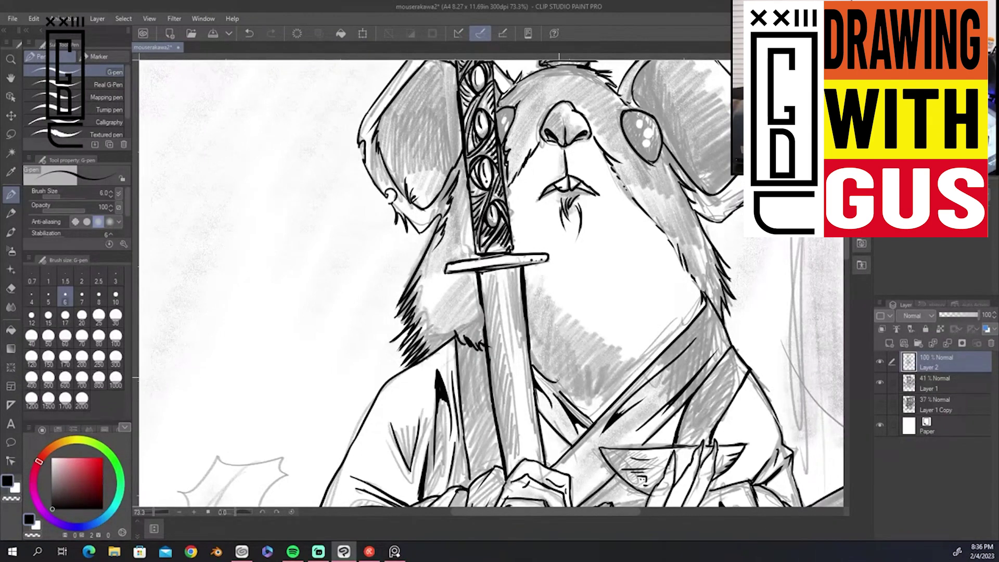
left_click_drag(627, 362, 606, 389)
Create a new raster layer above the inked line art layer
left_click_drag(701, 384, 692, 121)
left_click_drag(682, 281, 631, 234)
scroll(630, 235, "up", 8)
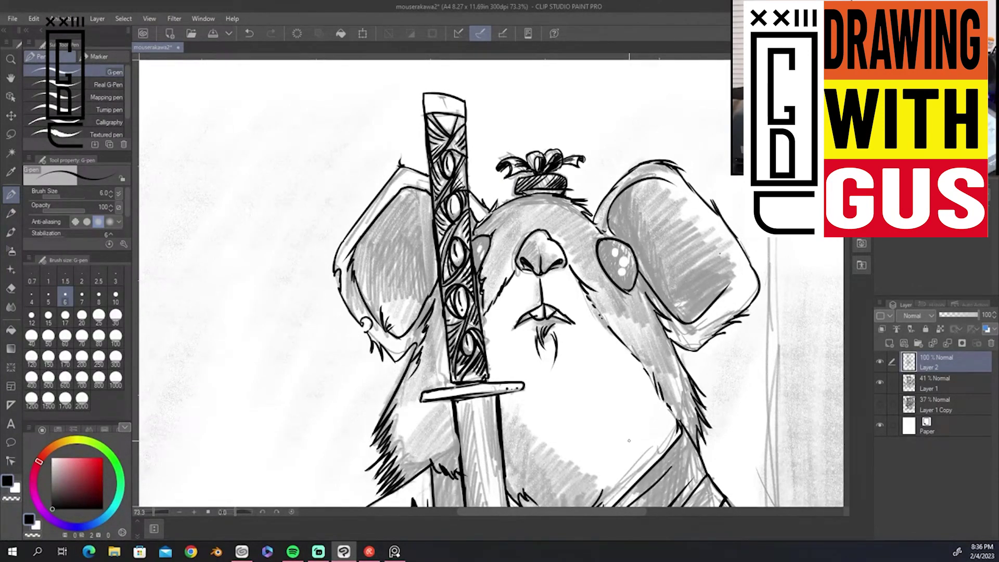
left_click(890, 342)
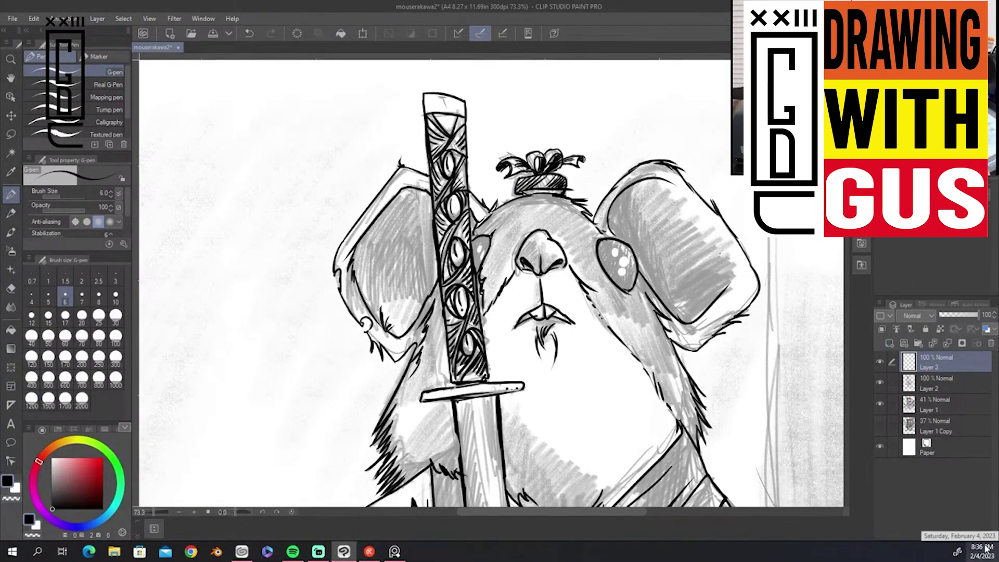
left_click_drag(760, 462, 802, 363)
mouse_move(491, 302)
left_mouse_down()
mouse_move(476, 323)
mouse_move(485, 330)
left_mouse_up()
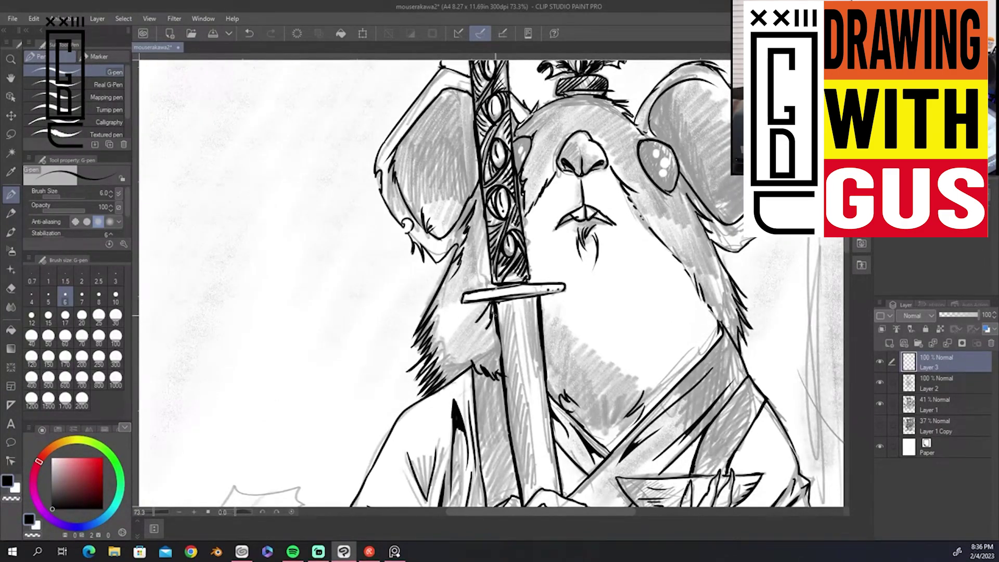
key("ctrl+z")
key("ctrl+z")
On Layer 2, ink short fur strokes on the left cheek, along the right jaw and on the lower neck
left_click(942, 385)
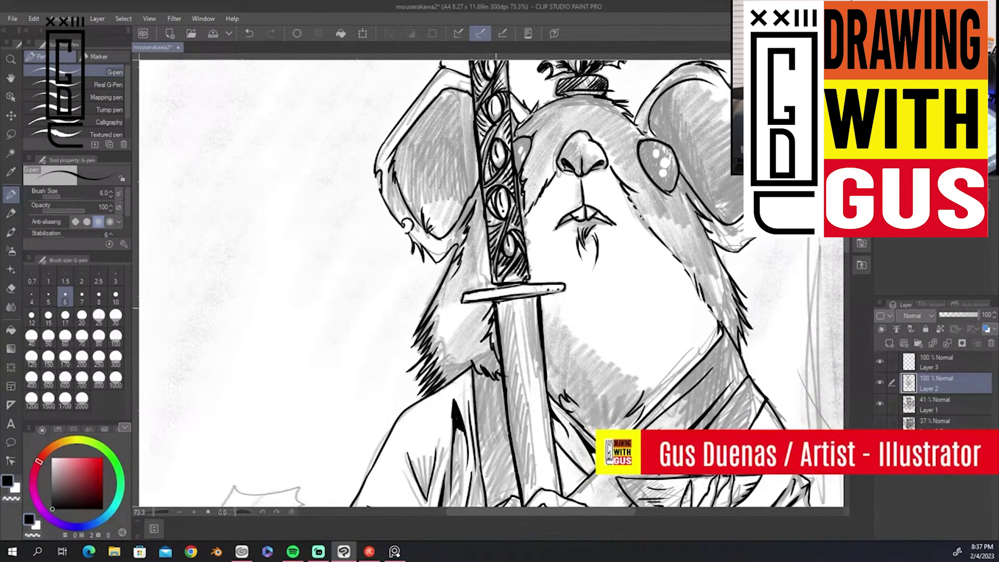
left_click_drag(460, 324, 454, 330)
left_click_drag(459, 327, 454, 337)
left_click_drag(699, 255, 705, 284)
left_click_drag(711, 271, 716, 292)
left_click_drag(721, 282, 739, 320)
left_click_drag(609, 355, 602, 410)
left_click_drag(615, 374, 609, 396)
left_click_drag(620, 382, 618, 399)
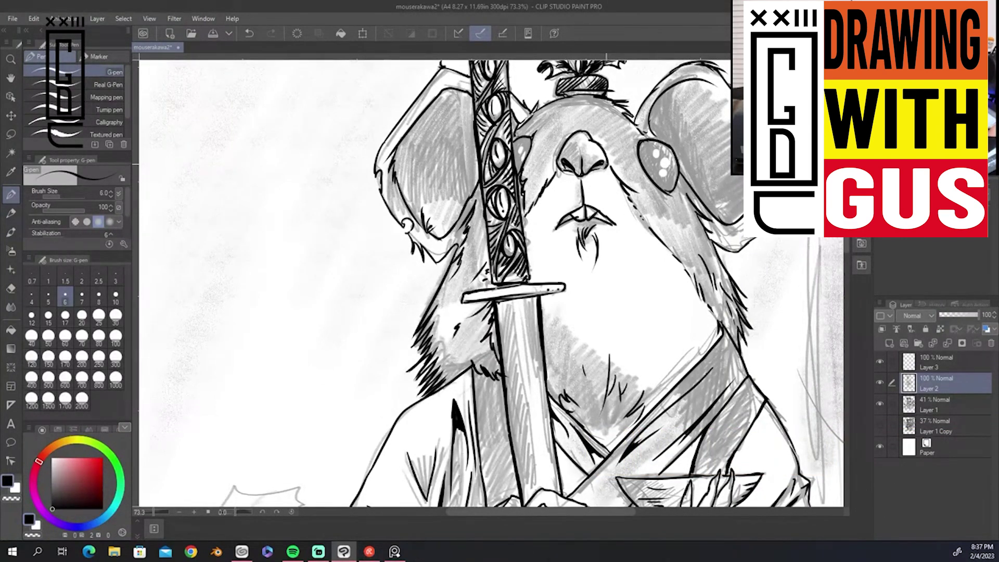
On Layer 3, set the G-pen to size 12 and thicken the outlines of the upright sword's guard and upper scabbard
left_click(937, 361)
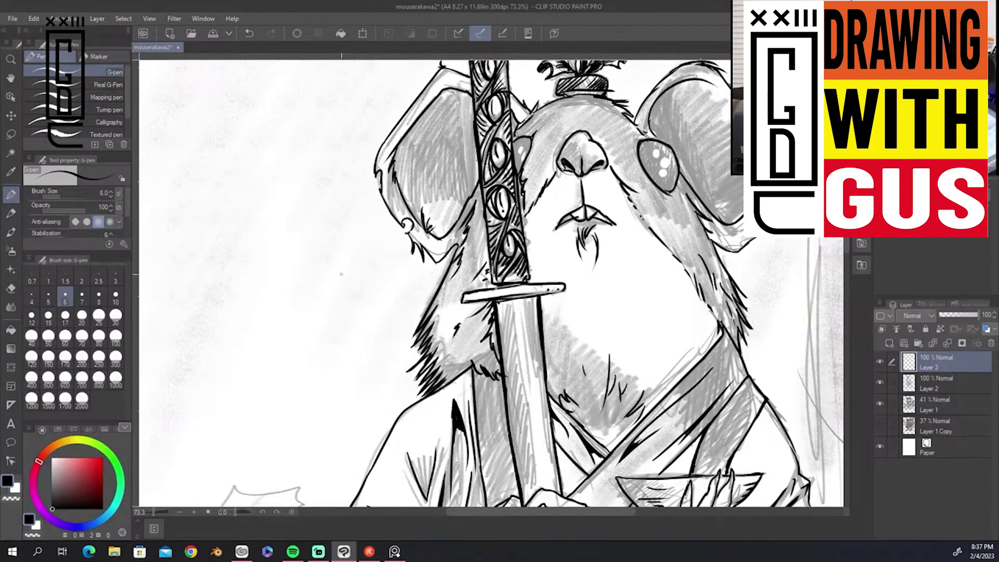
left_click_drag(63, 194, 110, 191)
left_click(31, 316)
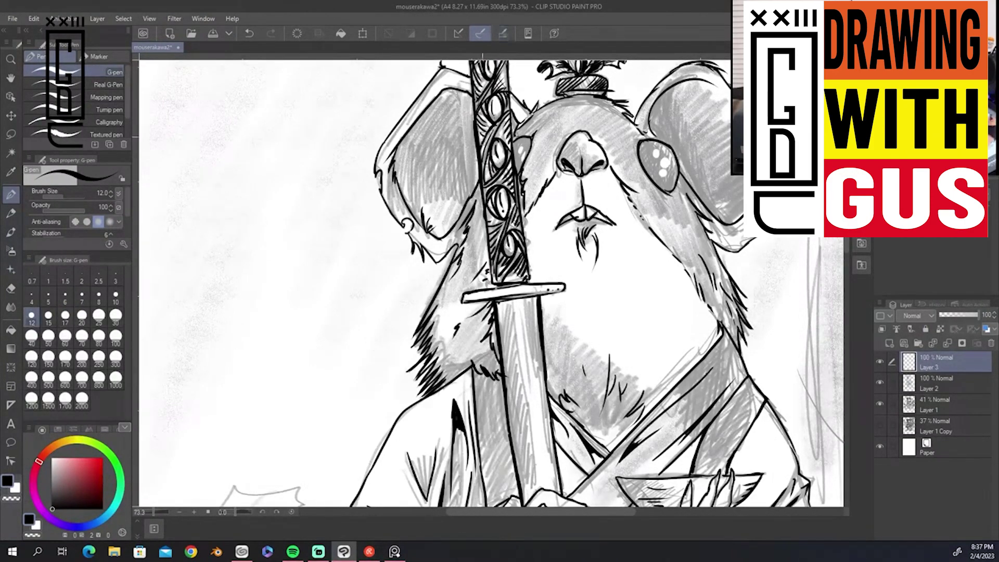
left_click_drag(580, 208, 617, 302)
left_click_drag(501, 87, 536, 451)
mouse_move(545, 182)
left_mouse_down()
mouse_move(563, 347)
mouse_move(603, 373)
mouse_move(577, 390)
left_mouse_up()
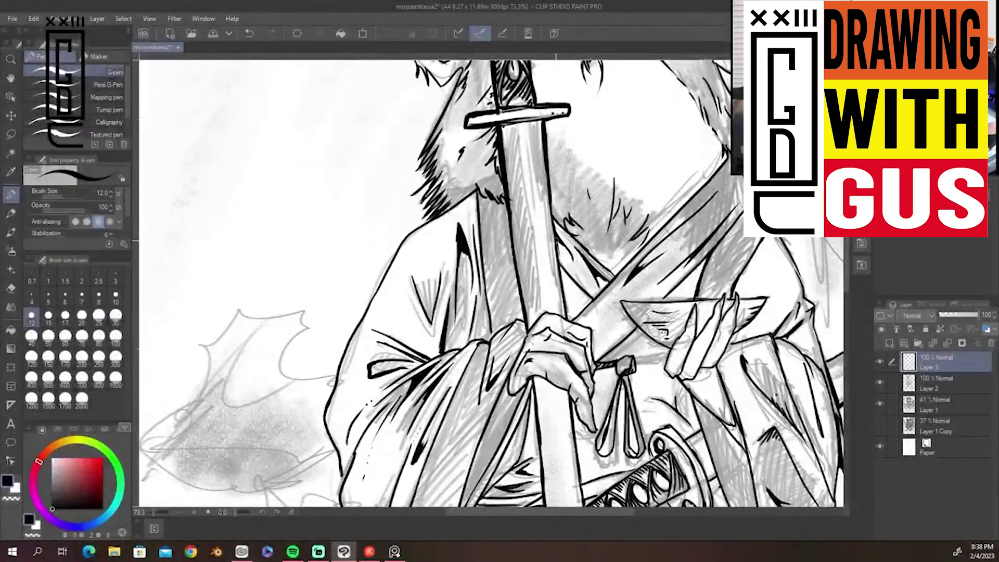
mouse_move(556, 240)
left_mouse_down()
mouse_move(568, 317)
mouse_move(567, 308)
left_mouse_up()
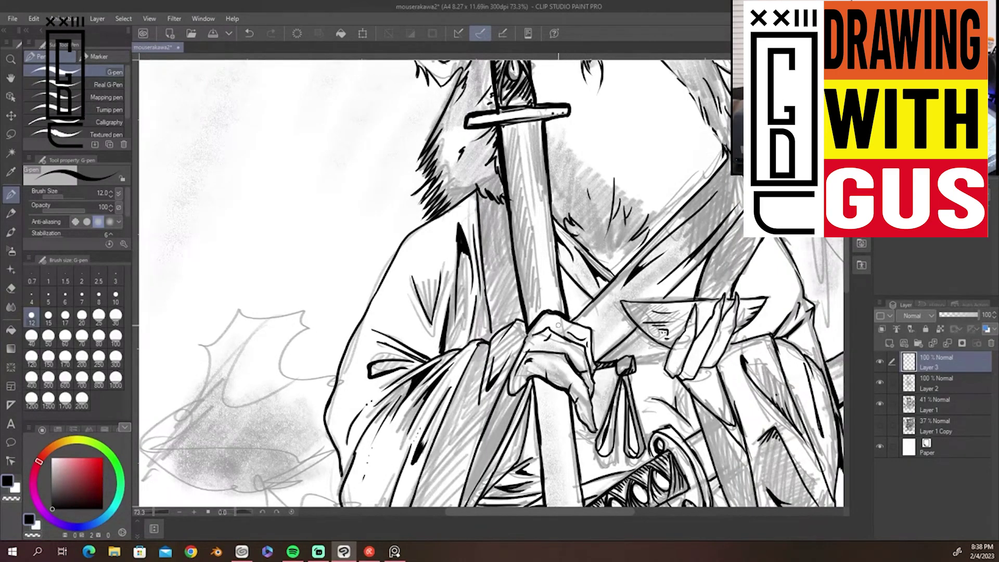
Thicken both long edges of the upright sword's scabbard below the gripping hand, down to its lower end
left_click_drag(526, 317, 489, 341)
left_click_drag(609, 430, 599, 237)
left_click_drag(523, 186, 532, 277)
mouse_move(562, 217)
left_mouse_down()
mouse_move(574, 311)
mouse_move(543, 337)
left_mouse_up()
mouse_move(578, 372)
left_mouse_down()
mouse_move(552, 238)
mouse_move(523, 258)
mouse_move(550, 471)
left_mouse_up()
scroll(491, 281, "down", 4)
left_click_drag(544, 345, 581, 363)
left_click_drag(547, 89, 580, 369)
scroll(492, 281, "up", 5)
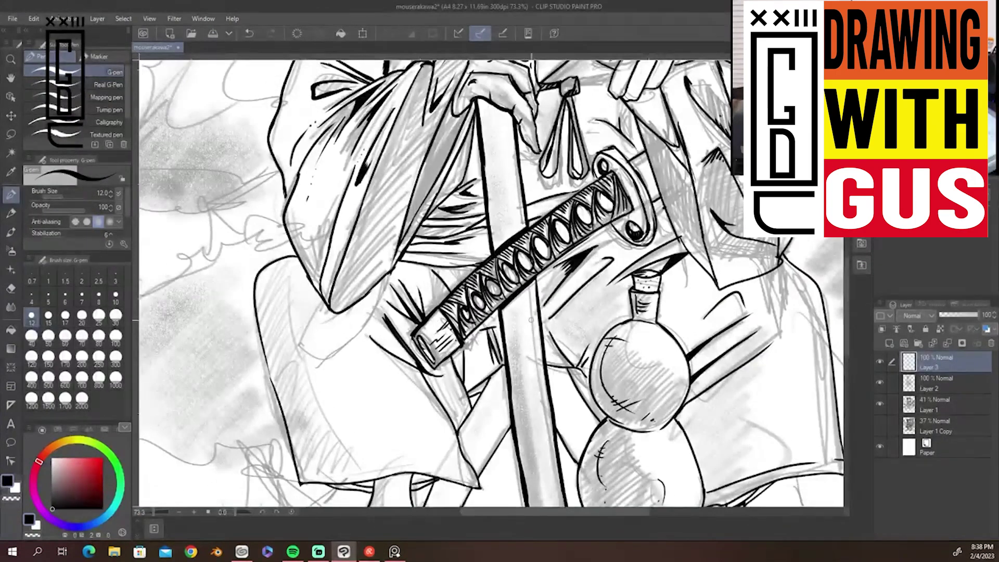
Thicken the lower outline of the hanging sleeve on the arm that grips the upright sword
scroll(492, 281, "up", 4)
mouse_move(500, 240)
left_mouse_down()
mouse_move(491, 299)
mouse_move(415, 403)
left_mouse_up()
left_click_drag(353, 442, 416, 404)
left_click_drag(318, 386, 357, 440)
left_click_drag(620, 300, 524, 455)
mouse_move(426, 222)
left_mouse_down()
mouse_move(488, 280)
mouse_move(600, 159)
left_mouse_up()
scroll(491, 281, "down", 3)
scroll(492, 281, "right", 1)
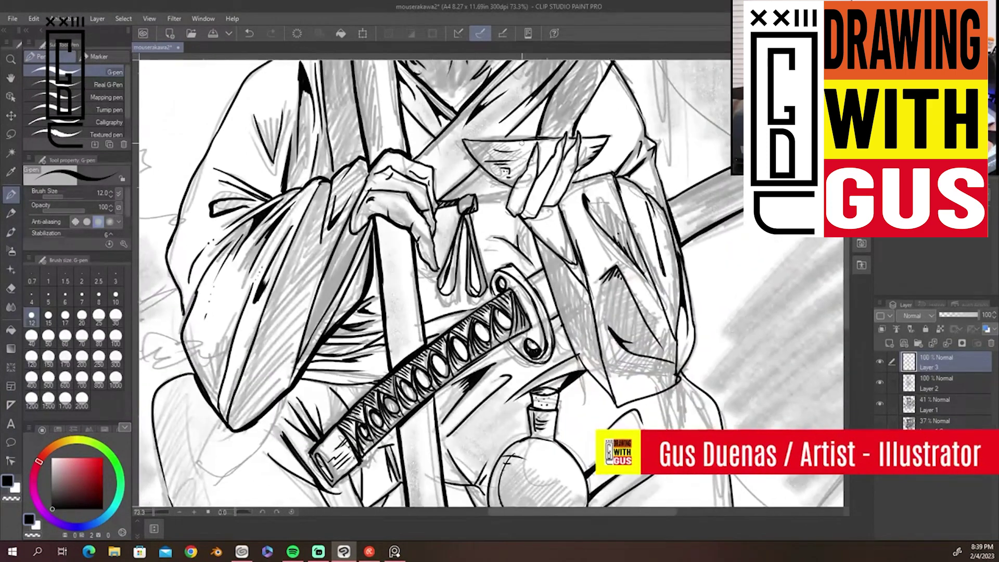
Thicken the finger and palm outlines of the hand holding the bowl
left_click_drag(525, 169, 512, 188)
left_click_drag(537, 142, 538, 171)
left_click_drag(564, 136, 552, 155)
mouse_move(577, 135)
left_mouse_down()
mouse_move(563, 157)
mouse_move(576, 172)
left_mouse_up()
left_click_drag(550, 206, 534, 219)
left_click_drag(530, 218, 517, 213)
Thicken the inner, lower and outer edges of the sleeve beneath the bowl-holding hand
left_click_drag(507, 204, 587, 279)
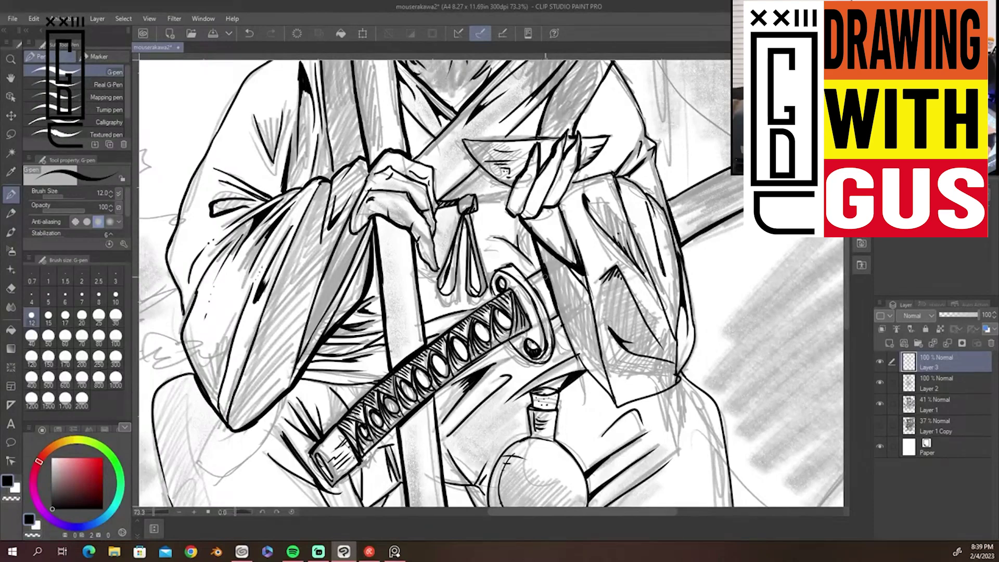
left_click_drag(619, 405, 683, 387)
left_click_drag(666, 202, 679, 235)
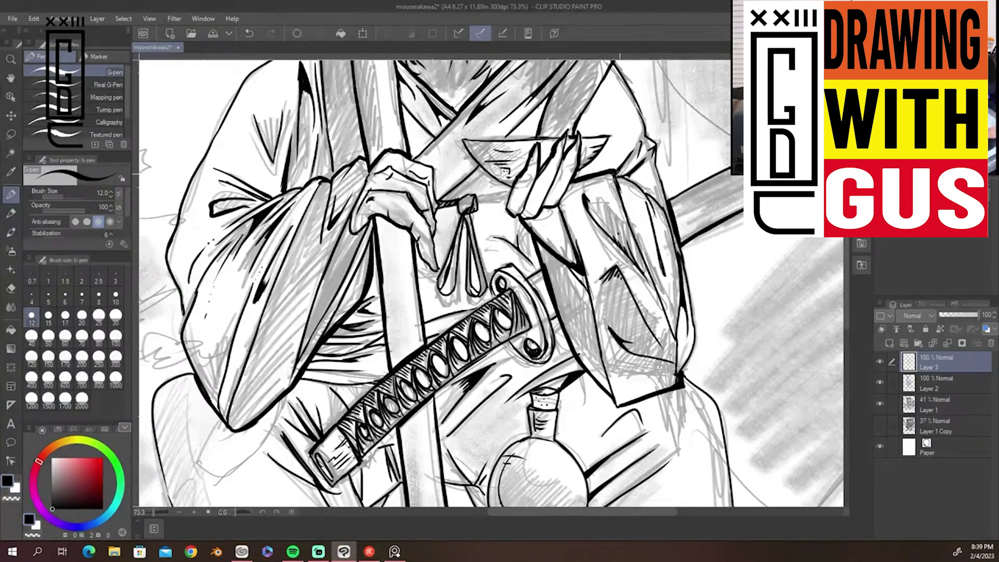
scroll(576, 176, "up", 3)
Thicken the crossed collar edge above the bowl, along with the bowl's side and rim
left_click_drag(551, 172, 499, 231)
left_click_drag(471, 263, 446, 286)
mouse_move(453, 238)
left_mouse_down()
mouse_move(498, 284)
mouse_move(494, 304)
left_mouse_up()
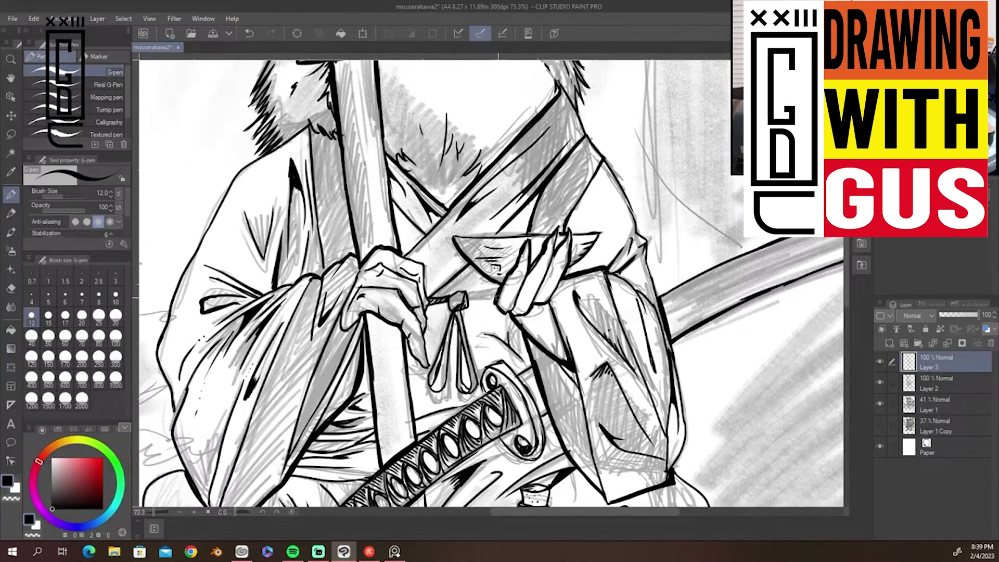
left_click_drag(454, 238, 551, 232)
Thicken the outer contour of the hand gripping the upright sword, from the knuckles to the fingertips
left_click_drag(405, 337, 429, 367)
left_click_drag(426, 314, 425, 337)
left_click_drag(427, 301, 426, 319)
left_click_drag(425, 268, 426, 301)
left_click_drag(400, 253, 423, 264)
left_click_drag(480, 414, 520, 254)
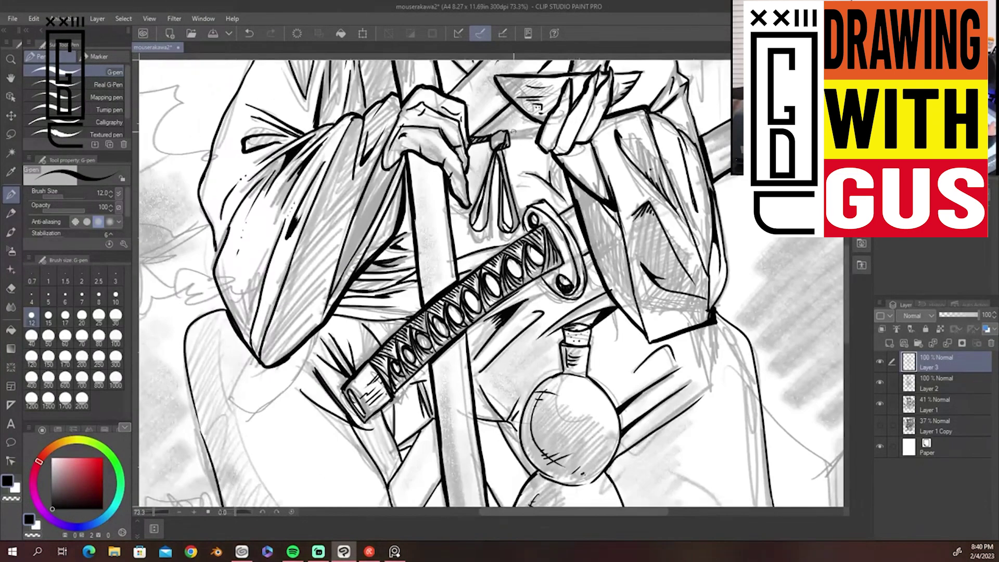
Thicken the sash knot and its hanging tassel loops between the two hands
mouse_move(508, 132)
left_mouse_down()
mouse_move(474, 139)
mouse_move(511, 101)
mouse_move(505, 130)
left_mouse_up()
mouse_move(512, 102)
left_mouse_down()
mouse_move(476, 133)
mouse_move(497, 143)
mouse_move(473, 206)
mouse_move(484, 232)
left_mouse_up()
mouse_move(499, 156)
left_mouse_down()
mouse_move(486, 226)
mouse_move(517, 227)
left_mouse_up()
left_click_drag(502, 151, 519, 224)
Thicken the guard and both long edges of the short sword's diagonal wrapped hilt
left_click_drag(549, 202, 524, 219)
mouse_move(521, 223)
left_mouse_down()
mouse_move(526, 235)
mouse_move(460, 281)
left_mouse_up()
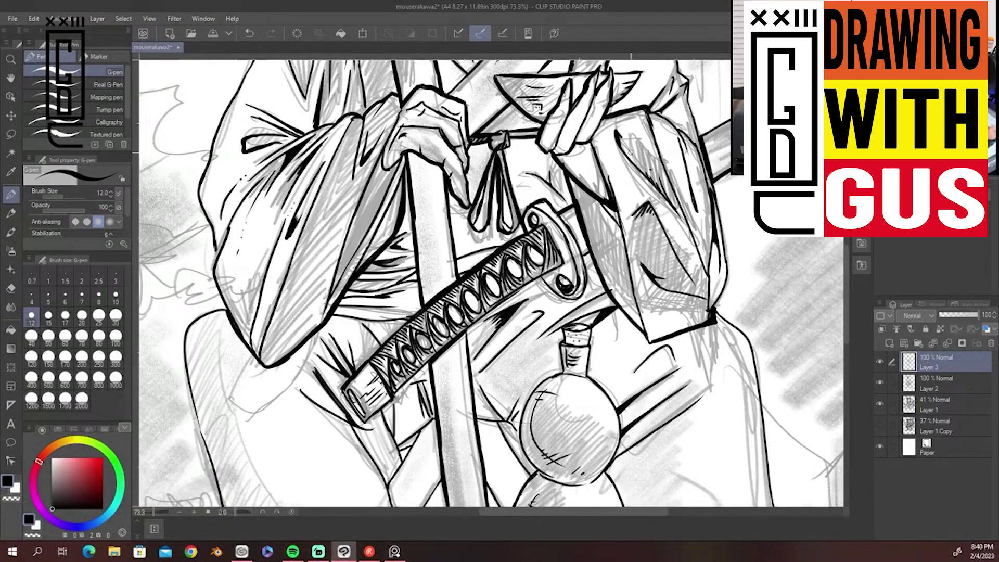
left_click_drag(585, 254, 580, 298)
mouse_move(565, 276)
left_mouse_down()
mouse_move(538, 299)
mouse_move(556, 304)
mouse_move(496, 304)
left_mouse_up()
mouse_move(520, 292)
left_mouse_down()
mouse_move(466, 330)
mouse_move(473, 326)
left_mouse_up()
left_click_drag(564, 266, 529, 286)
left_click_drag(437, 355, 364, 421)
Thicken the inner trouser and leg lines on both sides of the upright scabbard, below the diagonal hilt
left_click_drag(531, 426, 522, 307)
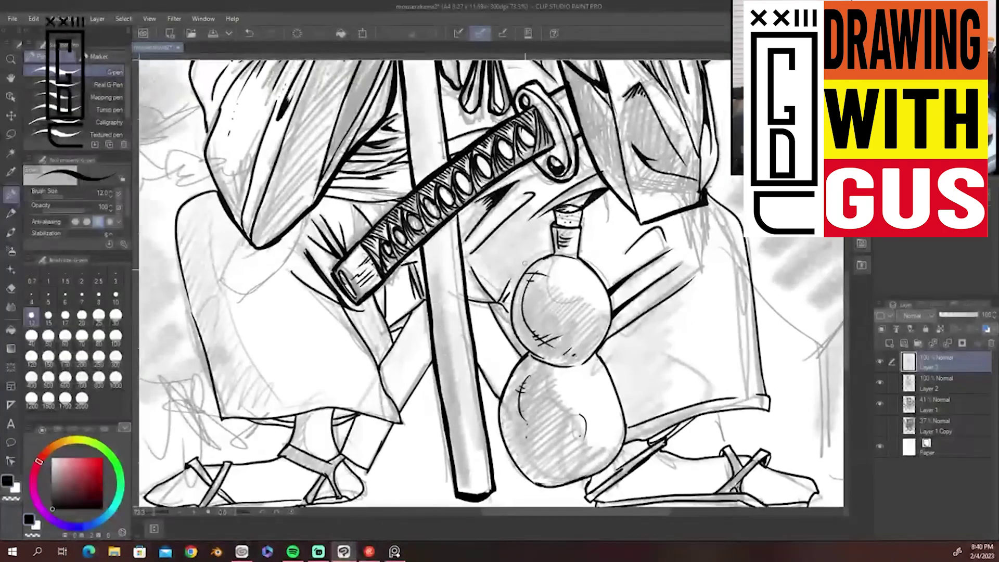
left_click_drag(426, 297, 375, 348)
left_click_drag(347, 311, 402, 414)
left_click_drag(413, 311, 380, 367)
mouse_move(468, 300)
left_mouse_down()
mouse_move(511, 314)
mouse_move(521, 355)
mouse_move(499, 398)
left_mouse_up()
left_click_drag(430, 365, 412, 389)
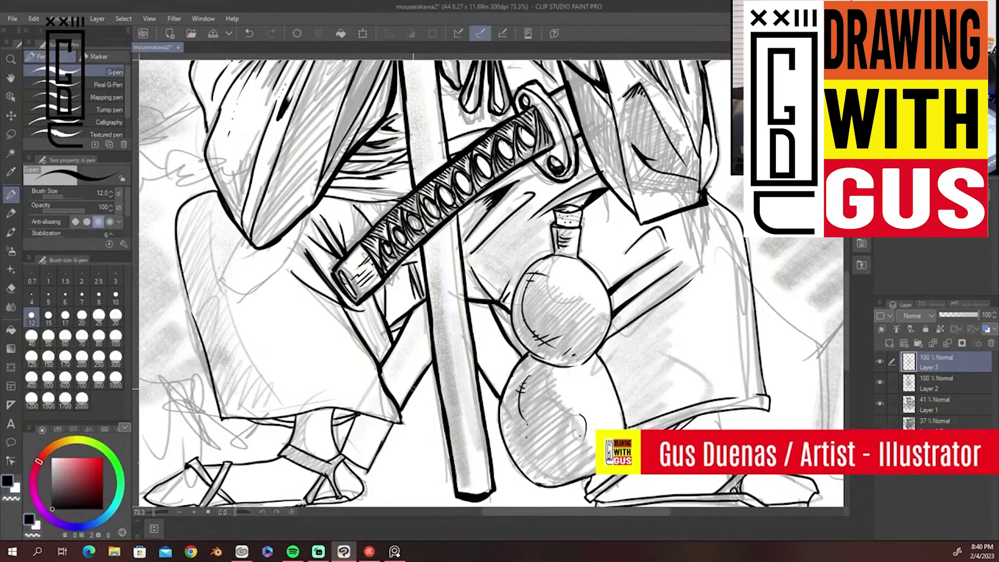
Thicken the ankle, straps, foot and sole lines of the sandal below the left trouser leg
left_click_drag(351, 432, 547, 313)
left_click_drag(463, 299, 560, 292)
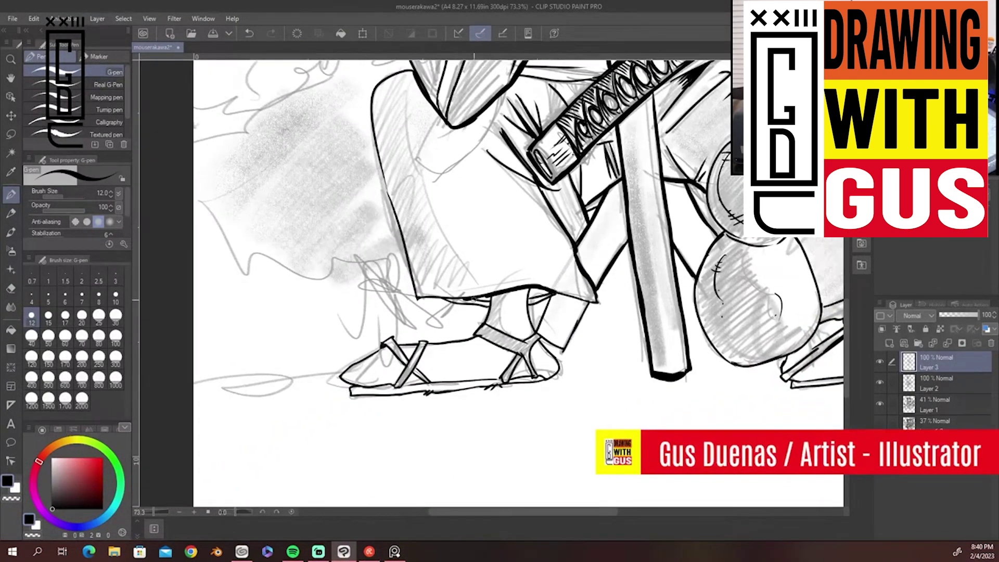
left_click_drag(492, 296, 486, 324)
mouse_move(528, 291)
left_mouse_down()
mouse_move(533, 325)
mouse_move(515, 371)
left_mouse_up()
mouse_move(519, 330)
left_mouse_down()
mouse_move(510, 379)
mouse_move(538, 383)
mouse_move(531, 379)
left_mouse_up()
left_click_drag(572, 402, 795, 289)
left_click_drag(658, 273, 725, 267)
left_click_drag(647, 233, 660, 268)
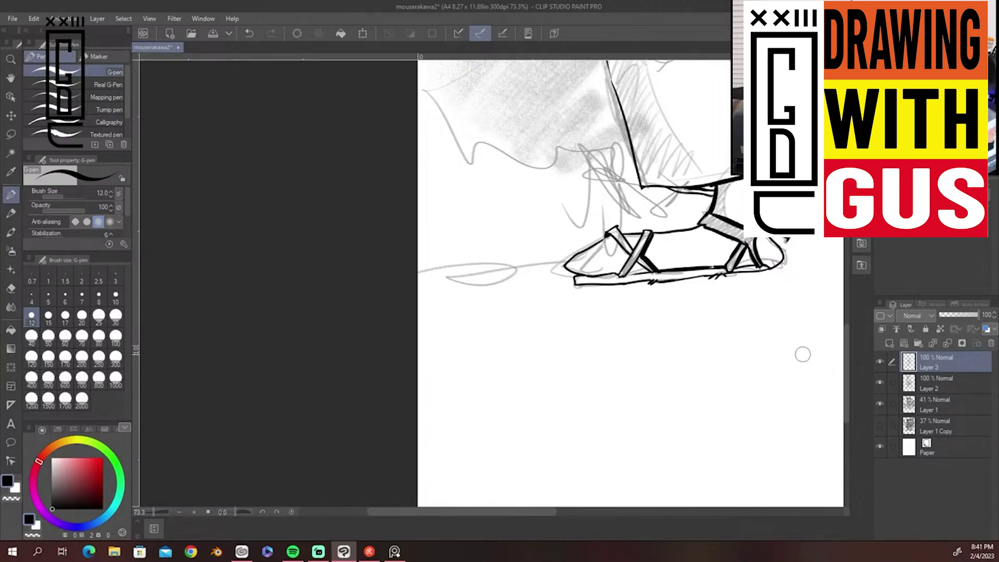
mouse_move(614, 237)
left_mouse_down()
mouse_move(630, 256)
mouse_move(582, 278)
left_mouse_up()
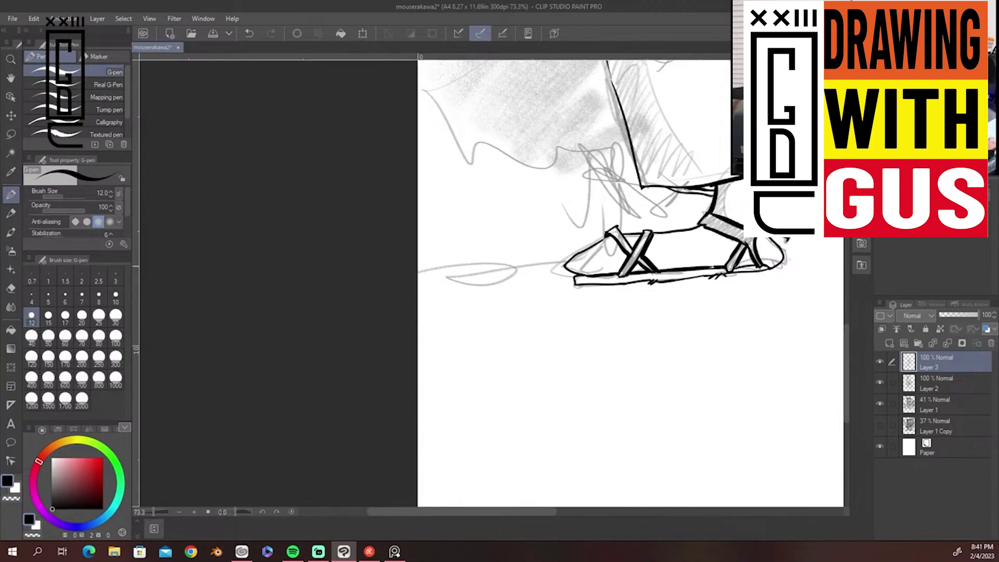
left_click_drag(770, 296, 630, 344)
left_click_drag(635, 229, 679, 239)
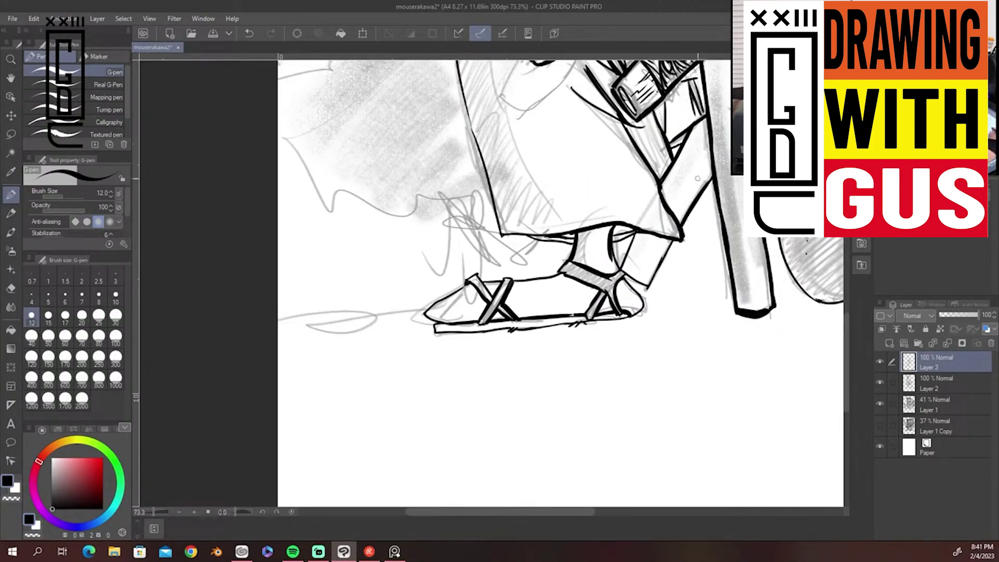
Thicken the gourd's outline around both bulbs, the neck and the stopper
scroll(697, 179, "up", 3)
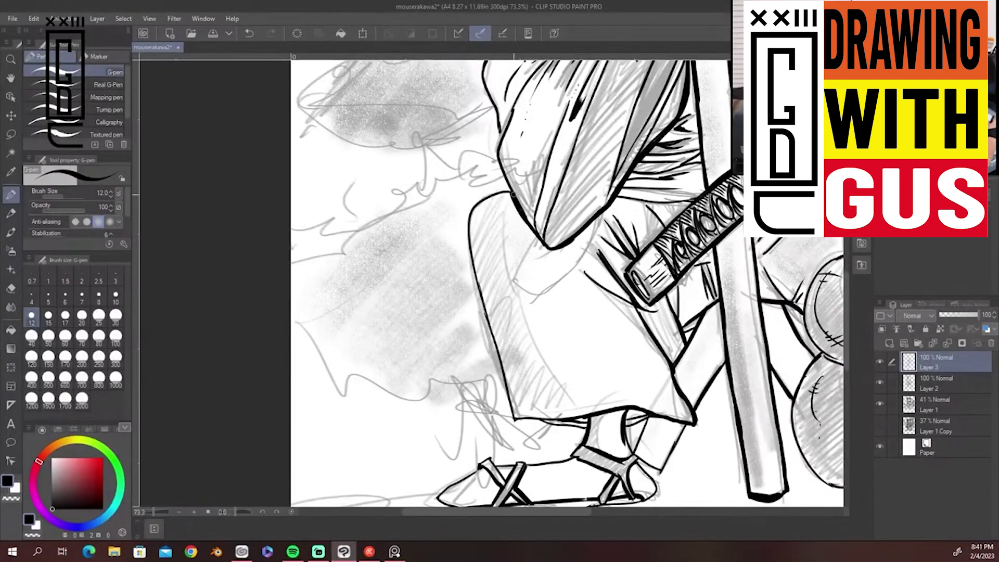
scroll(513, 194, "up", 2)
mouse_move(740, 359)
left_mouse_down()
mouse_move(407, 378)
mouse_move(428, 358)
left_mouse_up()
left_click_drag(669, 395, 708, 244)
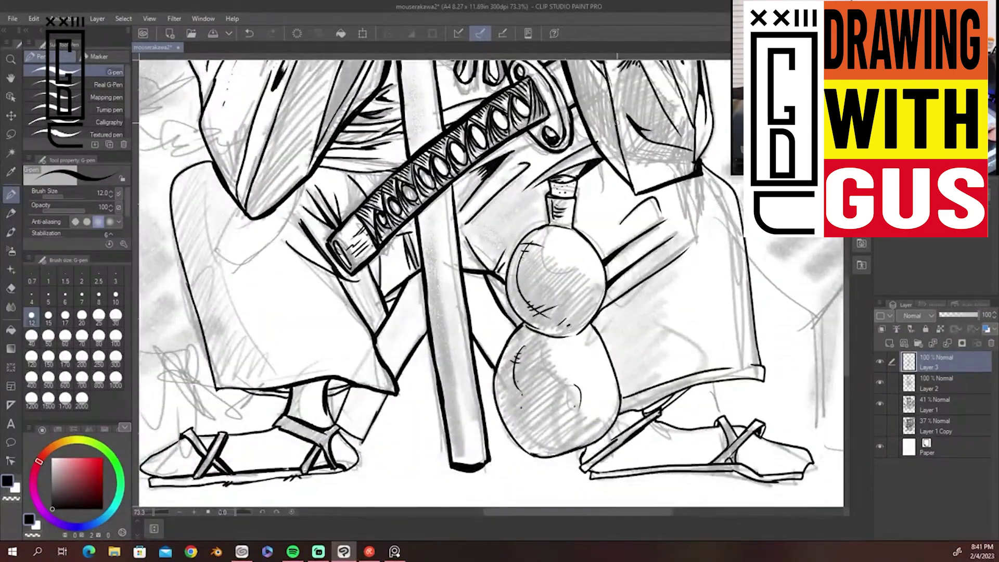
mouse_move(550, 221)
left_mouse_down()
mouse_move(508, 264)
mouse_move(505, 298)
mouse_move(523, 324)
left_mouse_up()
mouse_move(590, 223)
left_mouse_down()
mouse_move(609, 294)
mouse_move(594, 323)
mouse_move(624, 408)
mouse_move(589, 447)
left_mouse_up()
left_click_drag(545, 196, 547, 219)
mouse_move(547, 176)
left_mouse_down()
mouse_move(575, 171)
mouse_move(576, 227)
left_mouse_up()
Thicken the sole, straps and toe outline of the sandal beside the gourd
mouse_move(661, 399)
left_mouse_down()
mouse_move(585, 460)
mouse_move(659, 419)
left_mouse_up()
left_click_drag(592, 470, 718, 461)
mouse_move(720, 427)
left_mouse_down()
mouse_move(729, 451)
mouse_move(710, 462)
left_mouse_up()
mouse_move(760, 431)
left_mouse_down()
mouse_move(738, 462)
mouse_move(761, 472)
mouse_move(802, 467)
left_mouse_up()
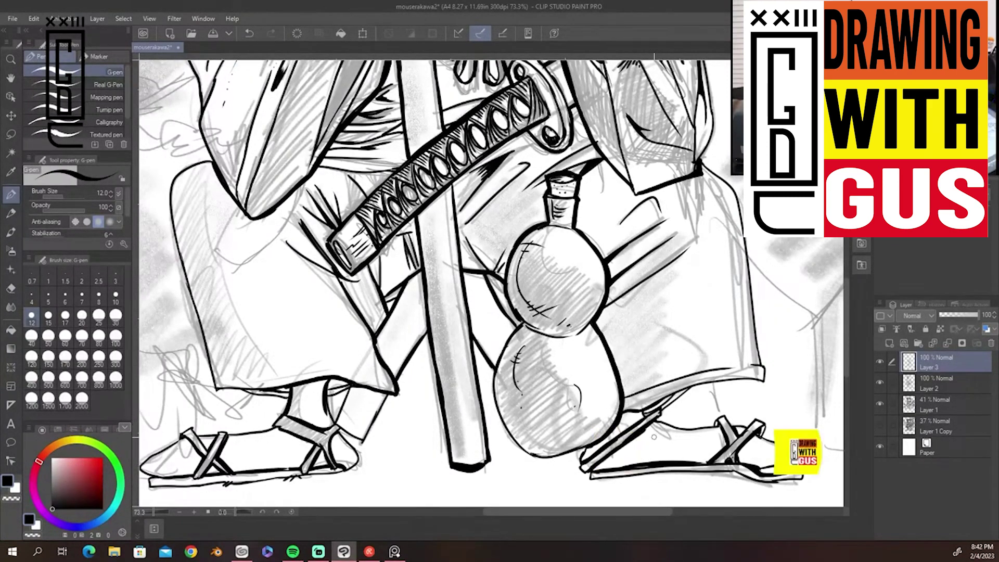
Add short detail strokes to the feet and the left ankle inside the sandals
left_click_drag(236, 450, 279, 446)
left_click_drag(281, 450, 288, 451)
left_click_drag(283, 459, 290, 458)
left_click_drag(159, 460, 169, 471)
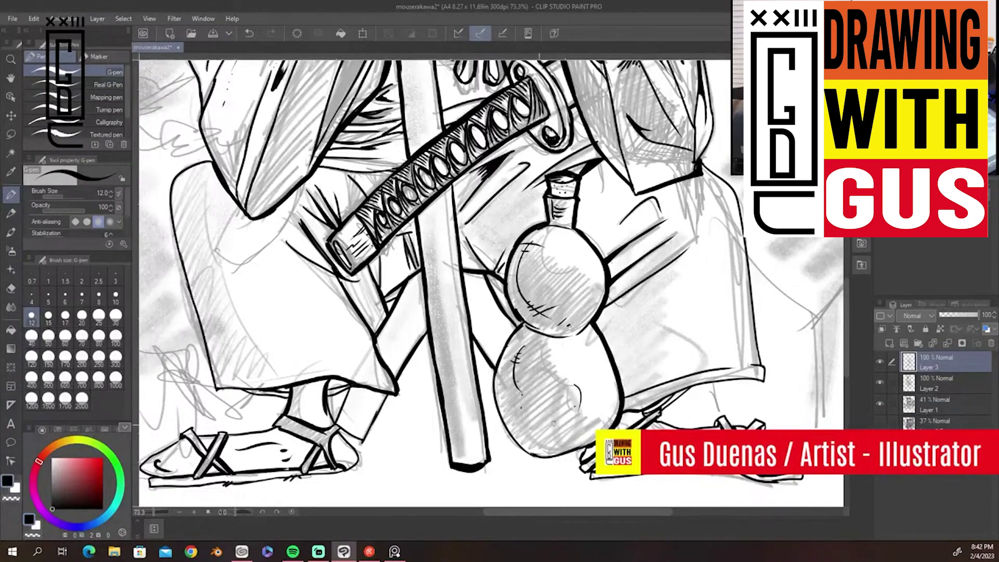
left_click_drag(316, 385, 315, 418)
left_click_drag(626, 416, 626, 424)
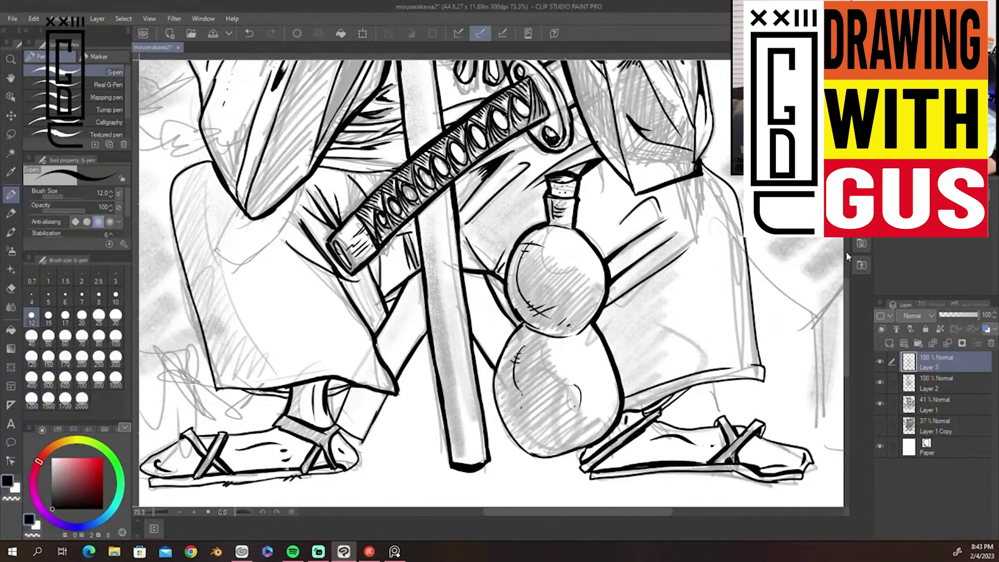
Thicken the sash folds around the diagonal sword hilt and the collar edge beside the upright sword
scroll(846, 254, "up", 3)
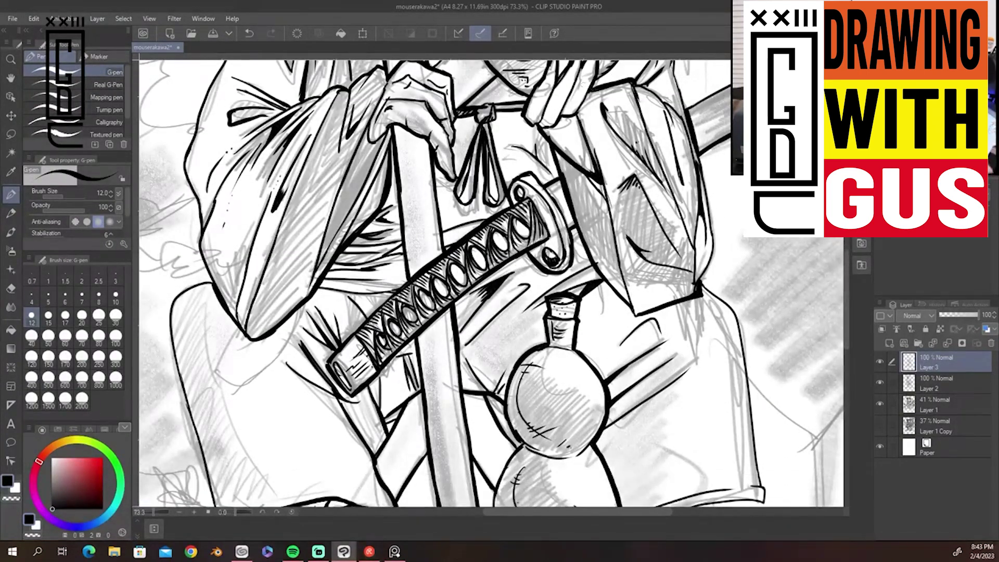
left_click_drag(375, 253, 331, 269)
left_click_drag(406, 237, 367, 263)
left_click_drag(487, 215, 442, 231)
left_click_drag(319, 284, 355, 295)
left_click_drag(334, 284, 397, 295)
left_click_drag(482, 281, 581, 232)
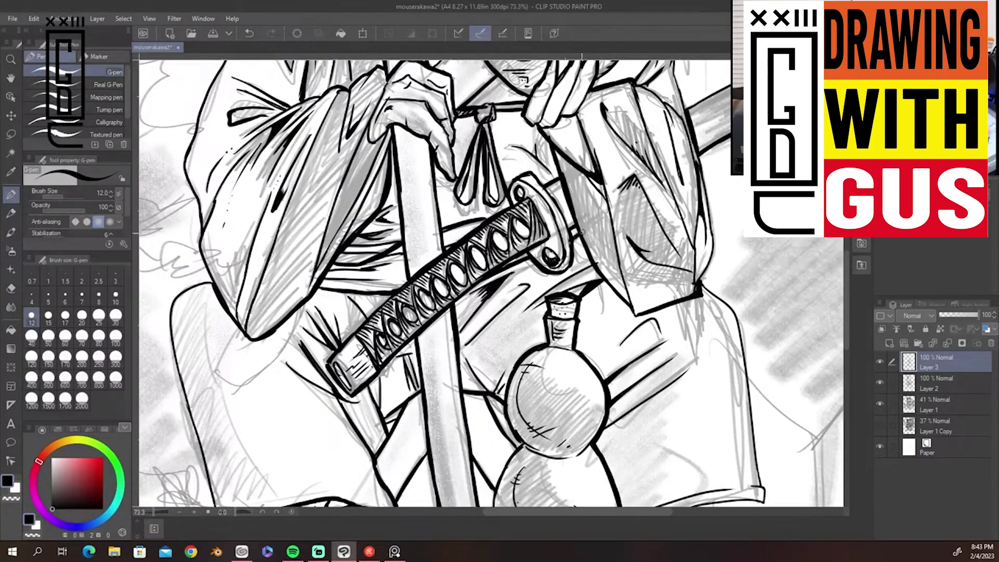
scroll(846, 270, "up", 6)
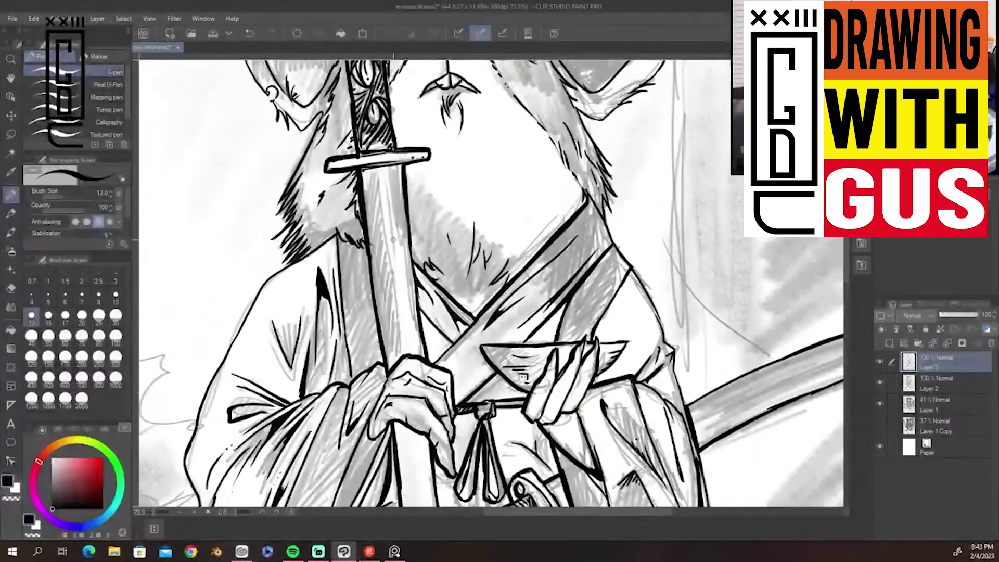
left_click_drag(422, 302, 441, 331)
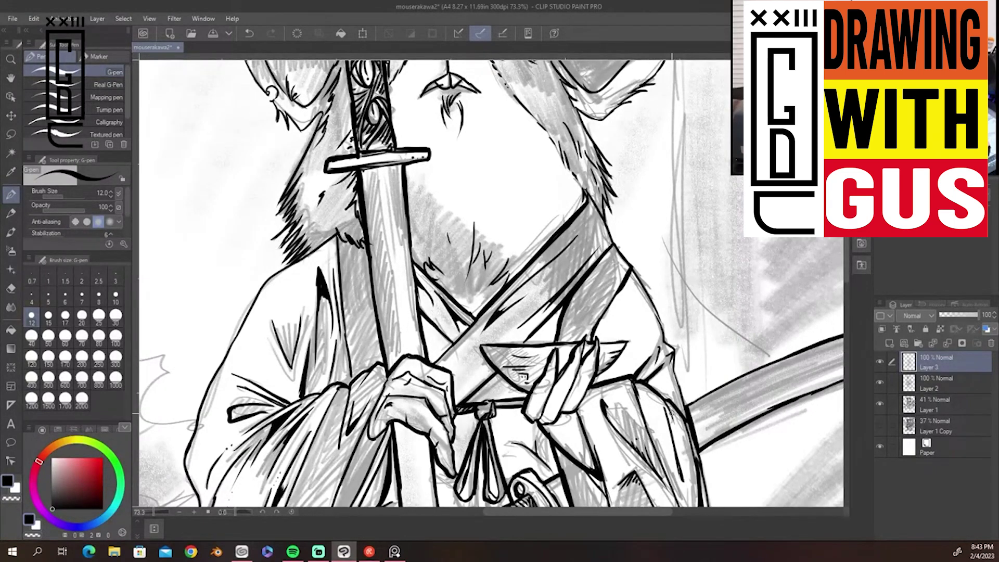
Ink solid black shadows in the sleeve folds beside the gripping hand and below the bowl-holding hand
scroll(844, 276, "down", 4)
left_click_drag(844, 277, 843, 274)
mouse_move(384, 196)
left_mouse_down()
mouse_move(367, 252)
mouse_move(384, 260)
mouse_move(366, 294)
left_mouse_up()
left_click_drag(367, 250, 360, 323)
left_click_drag(374, 270, 347, 341)
mouse_move(575, 271)
left_mouse_down()
mouse_move(561, 285)
mouse_move(582, 328)
mouse_move(603, 333)
left_mouse_up()
mouse_move(593, 297)
left_mouse_down()
mouse_move(607, 319)
mouse_move(599, 371)
left_mouse_up()
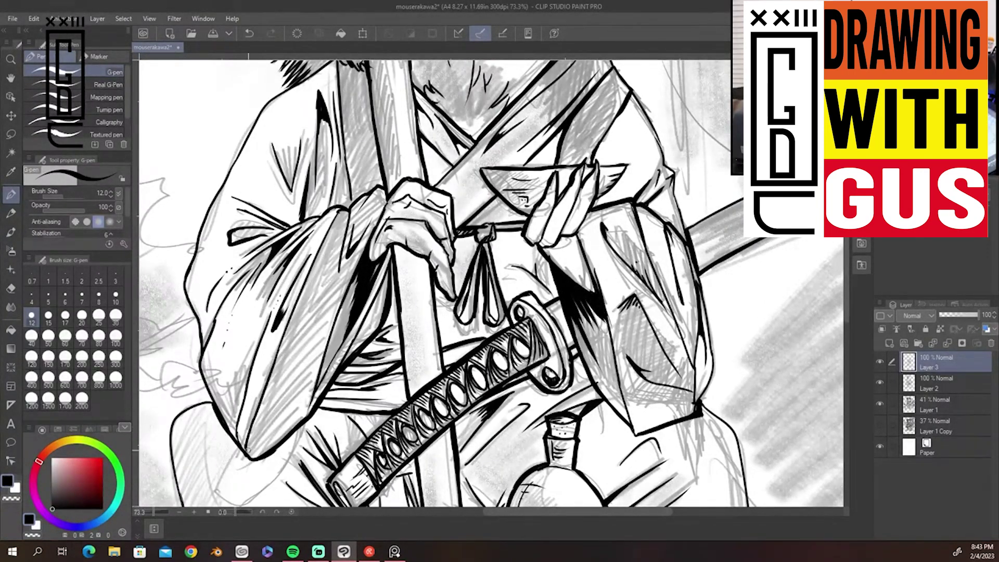
Thicken the fold lines at the left sleeve's lower tip and elbow crease, plus the collar edge beside the bowl
left_click_drag(266, 391, 244, 453)
left_click_drag(287, 325, 248, 458)
left_click_drag(286, 413, 258, 455)
left_click_drag(298, 418, 274, 445)
left_click_drag(341, 209, 319, 265)
mouse_move(348, 208)
left_mouse_down()
mouse_move(334, 241)
mouse_move(325, 211)
mouse_move(367, 193)
left_mouse_up()
left_click_drag(343, 151, 352, 202)
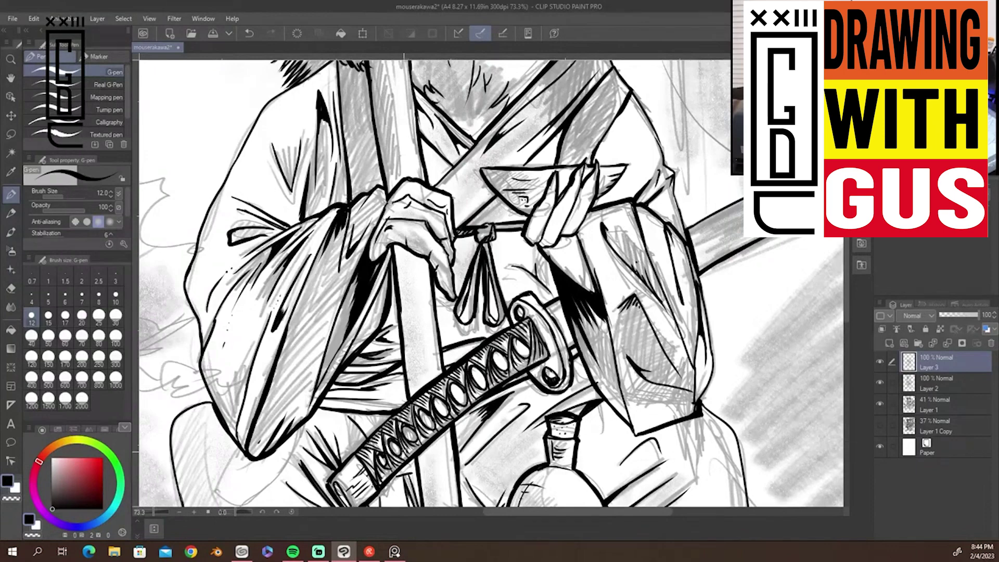
left_click_drag(435, 186, 488, 134)
Hide the Layer 1 sketch to review the line art on the whole page, and show the sketch again
left_click_drag(847, 245, 847, 173)
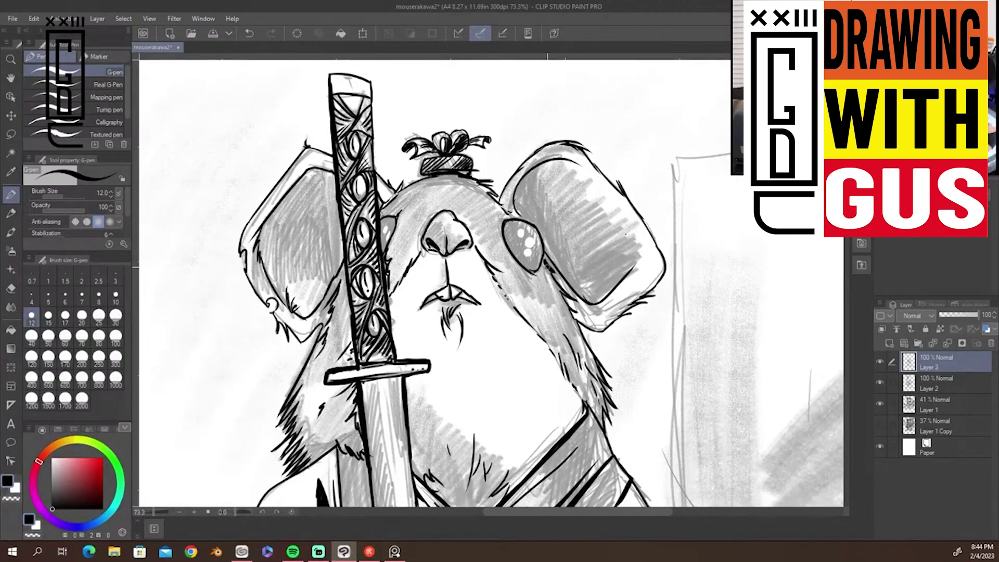
scroll(550, 441, "down", 15)
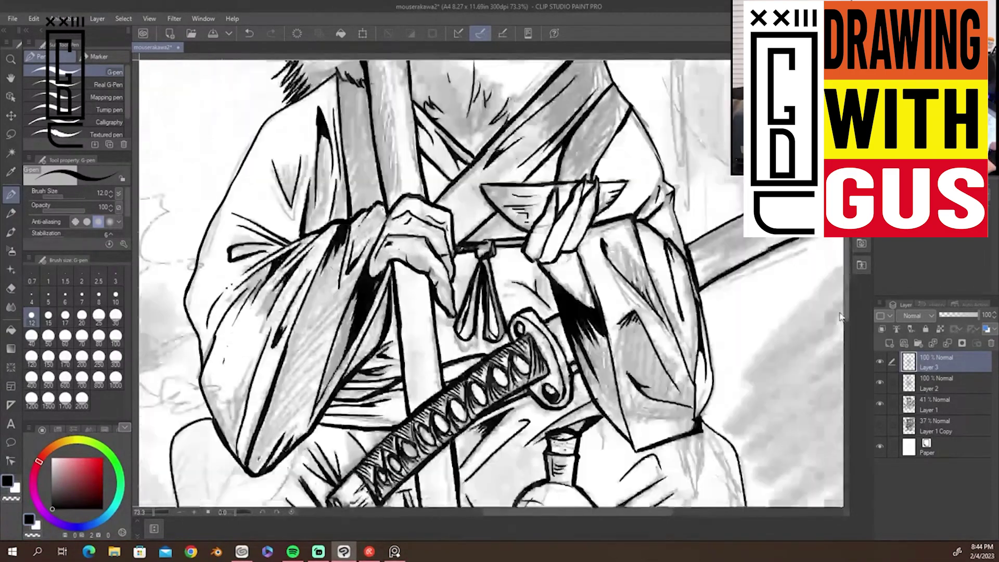
scroll(839, 382, "up", 3)
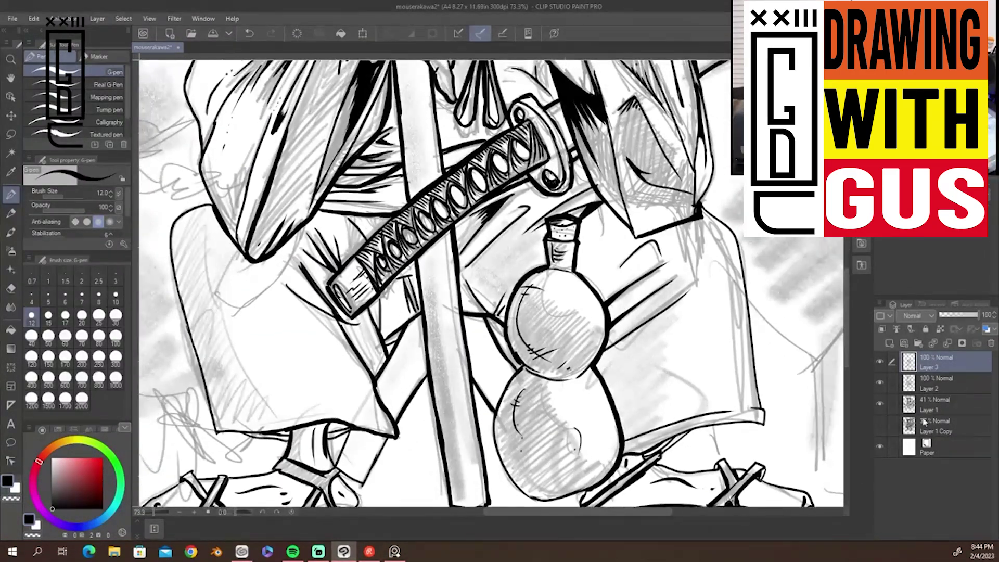
left_click(879, 403)
scroll(854, 301, "down", 5)
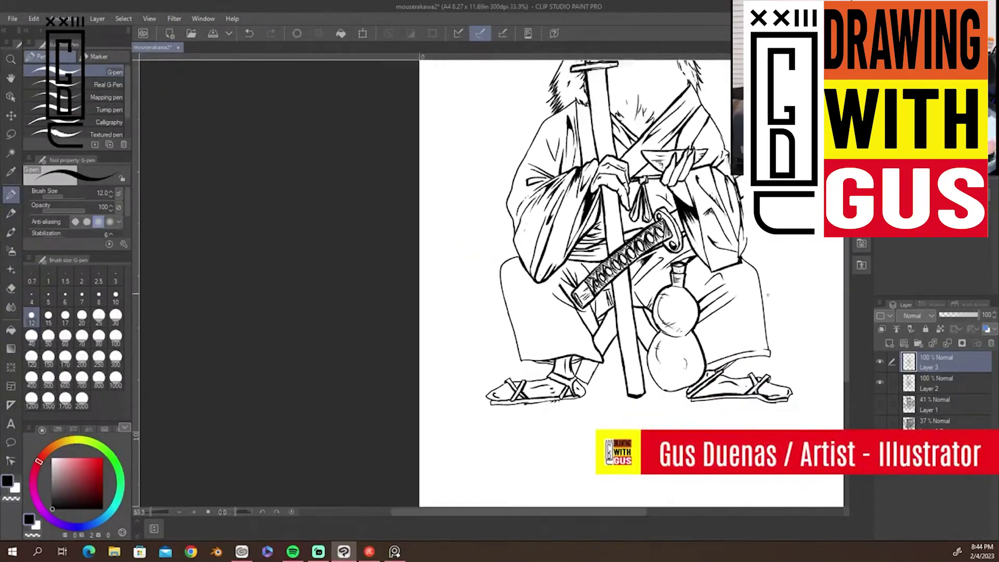
left_click_drag(783, 305, 539, 330)
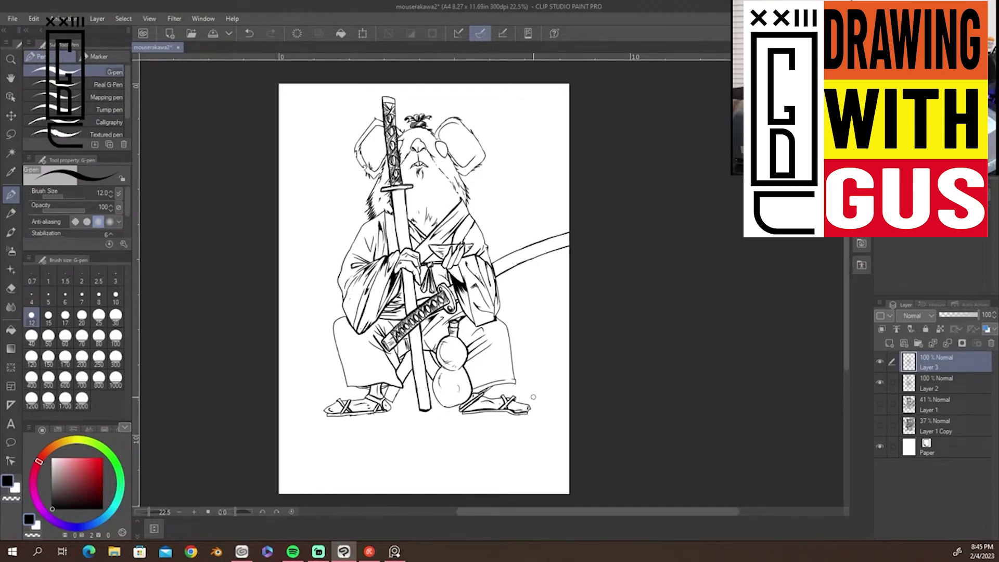
left_click(879, 403)
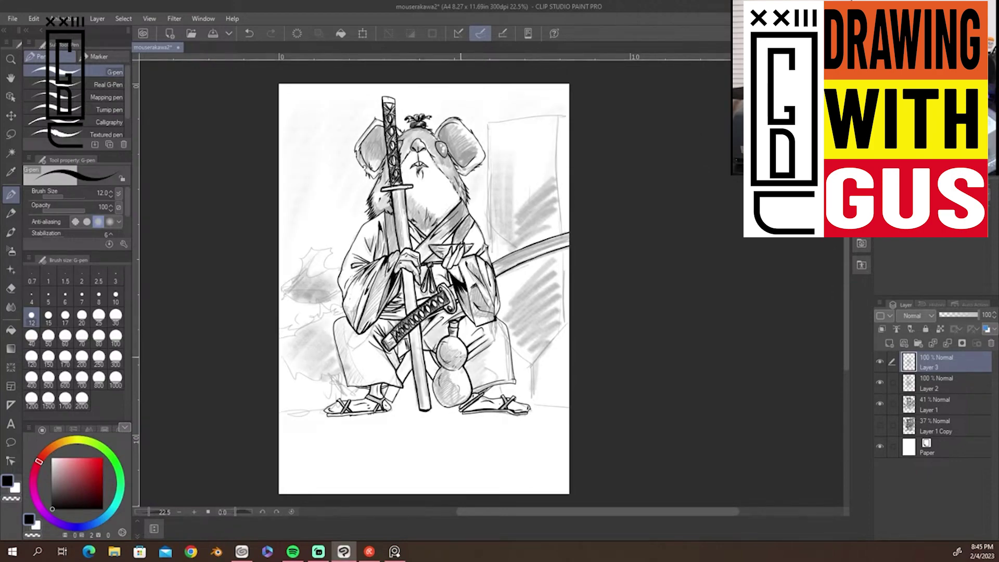
Ink short fold lines on the left knee beside the diagonal sword hilt and hide the Layer 1 sketch
scroll(397, 368, "up", 5)
left_click_drag(346, 299, 310, 281)
left_click_drag(336, 317, 308, 305)
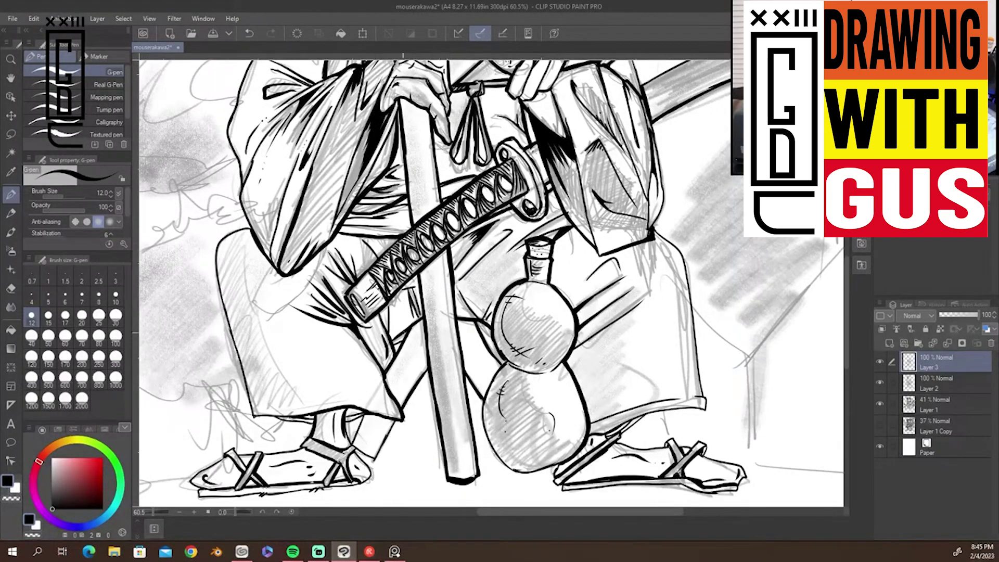
left_click(879, 403)
key("ctrl+s")
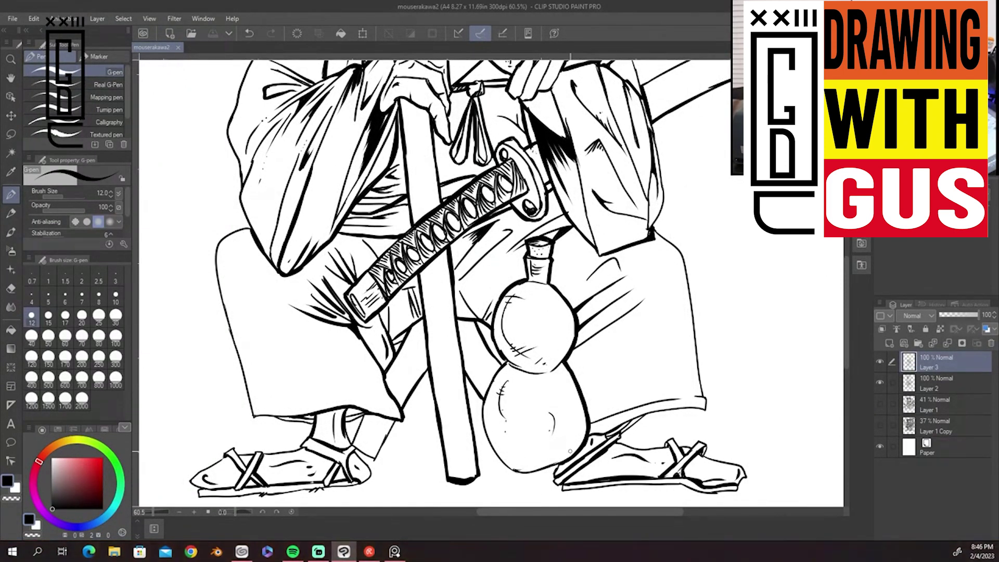
left_click_drag(366, 453, 379, 459)
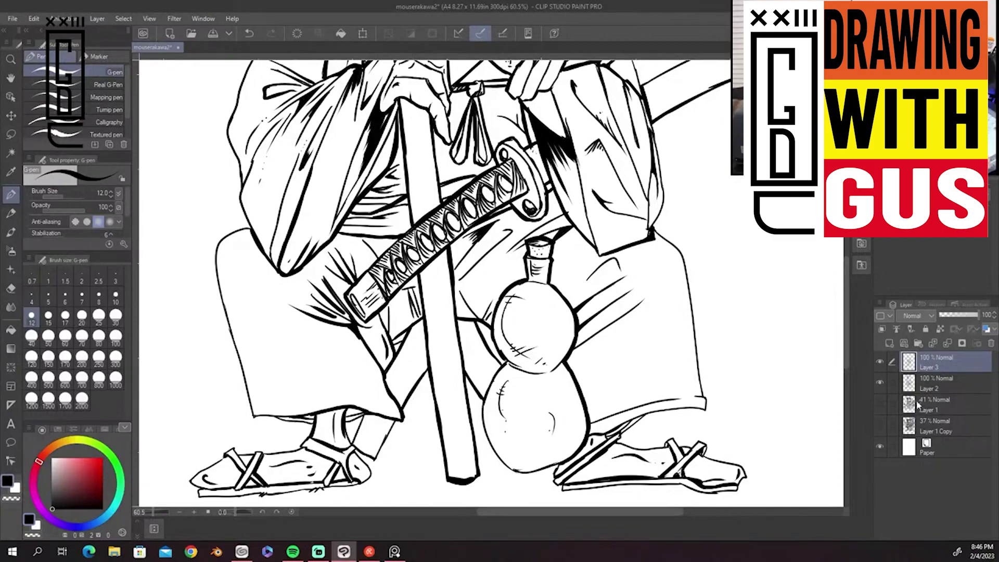
Ink the hanging cloth between the legs behind the scabbard, with a curved hem and thick tapering fold lines
left_click_drag(847, 303, 847, 221)
scroll(844, 304, "down", 6)
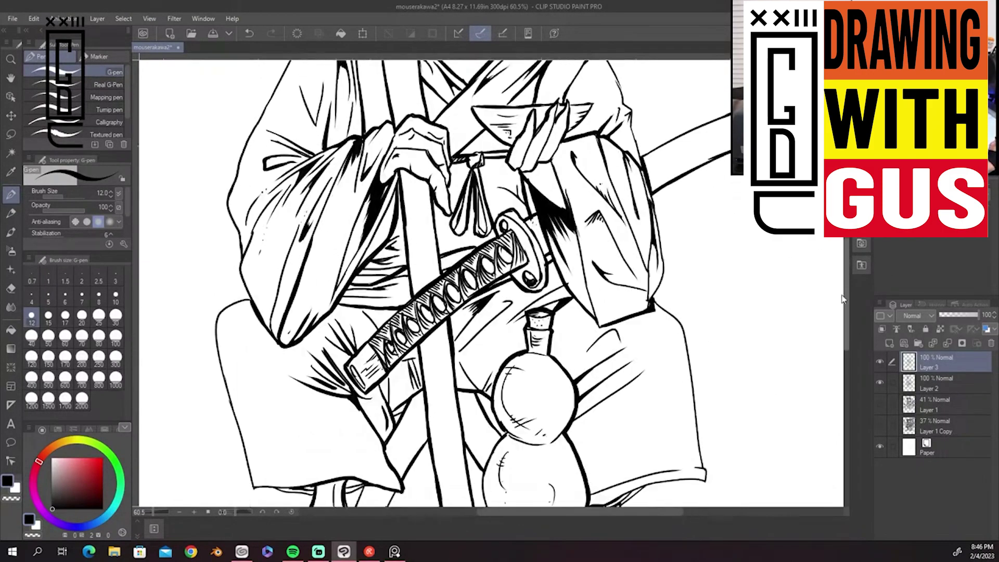
scroll(845, 304, "down", 4)
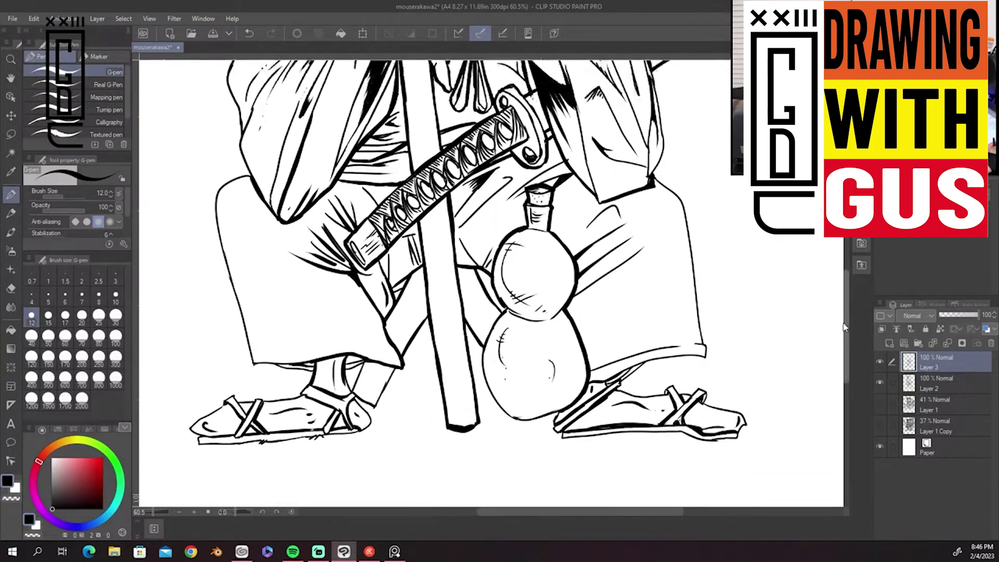
left_click_drag(386, 389, 445, 391)
mouse_move(430, 330)
left_mouse_down()
mouse_move(424, 389)
mouse_move(431, 380)
left_mouse_up()
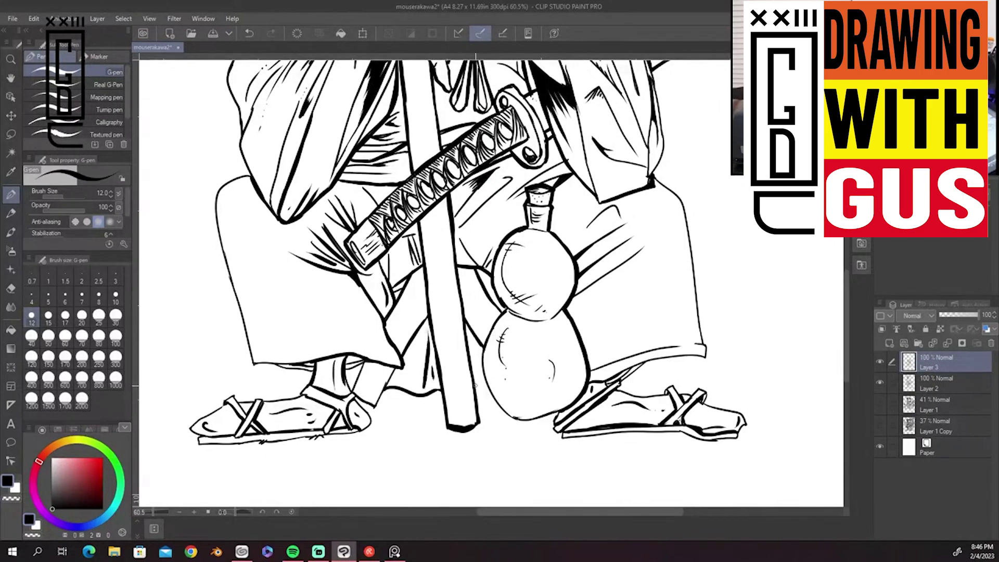
left_click_drag(429, 317, 421, 363)
mouse_move(425, 324)
left_mouse_down()
mouse_move(416, 368)
mouse_move(389, 385)
left_mouse_up()
left_click_drag(430, 329, 442, 391)
mouse_move(464, 322)
left_mouse_down()
mouse_move(477, 384)
mouse_move(483, 358)
left_mouse_up()
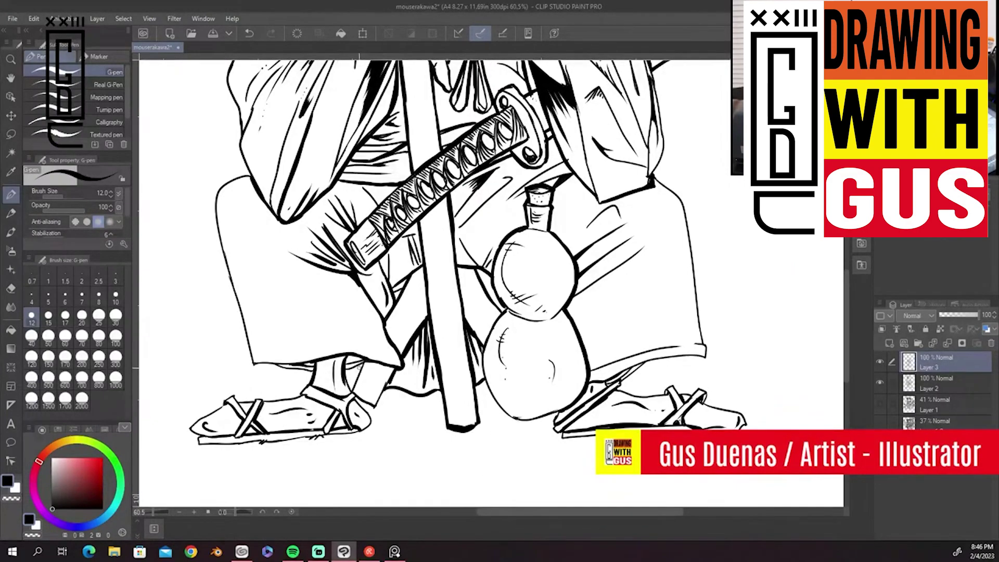
Duplicate the Layer 3 and Layer 2 line art layers together
left_click_drag(846, 284, 843, 186)
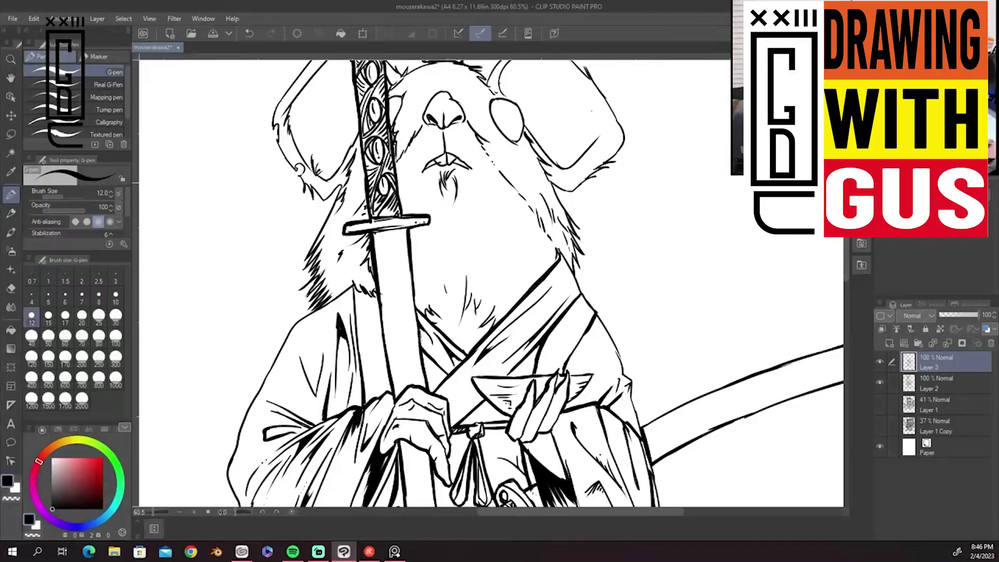
scroll(574, 363, "down", 5)
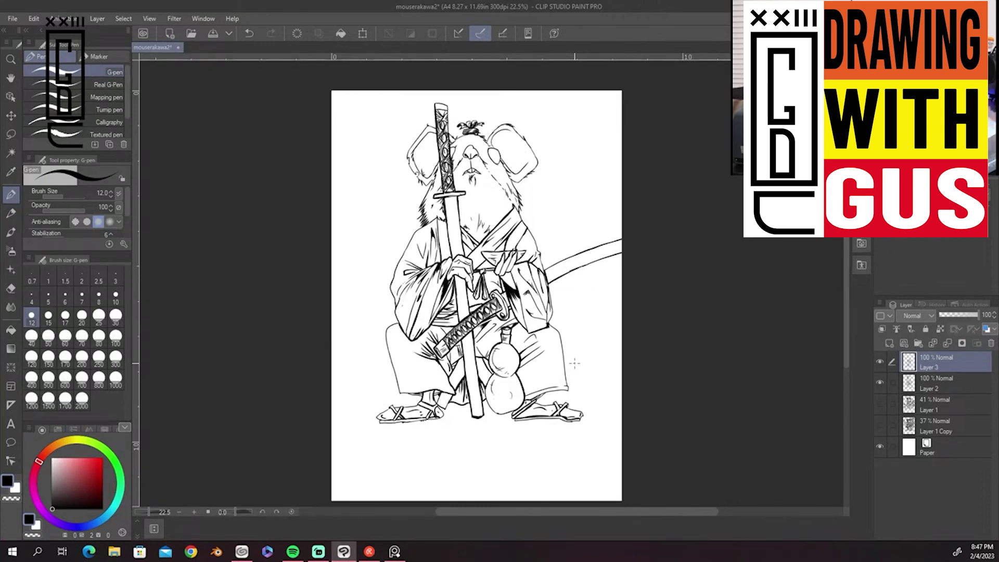
left_click(959, 383, "ctrl")
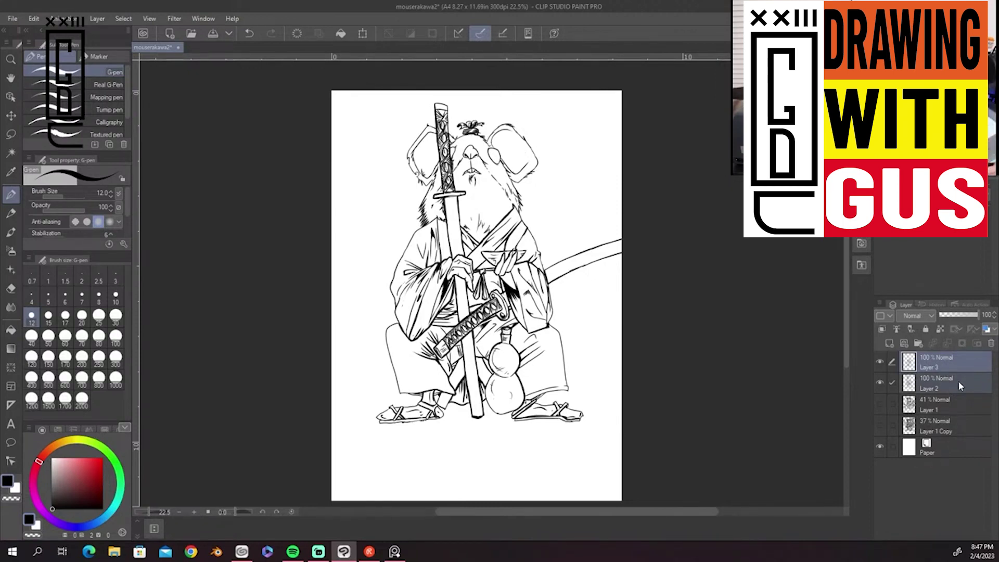
right_click(938, 376)
left_click(987, 275)
right_click(927, 367)
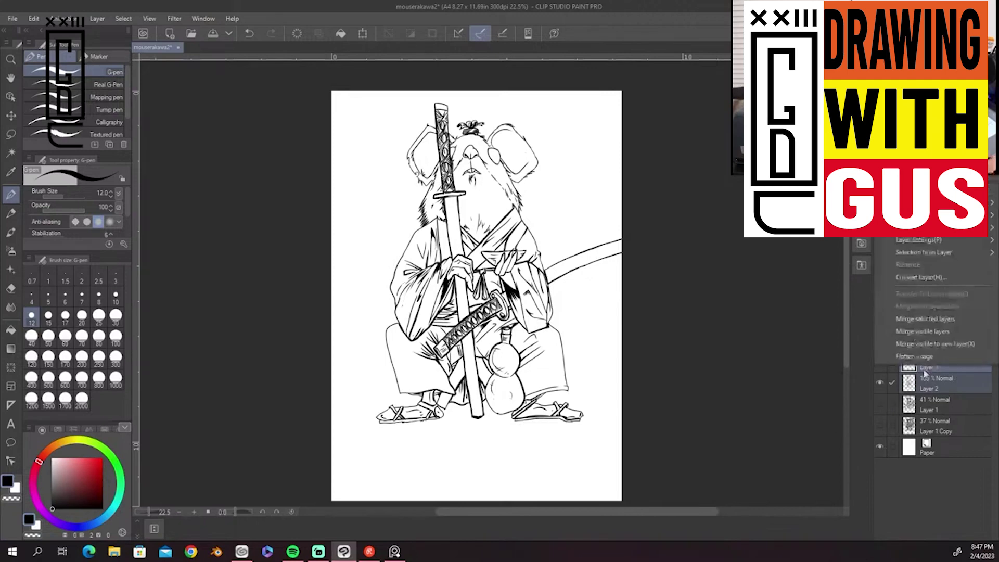
left_click(921, 173)
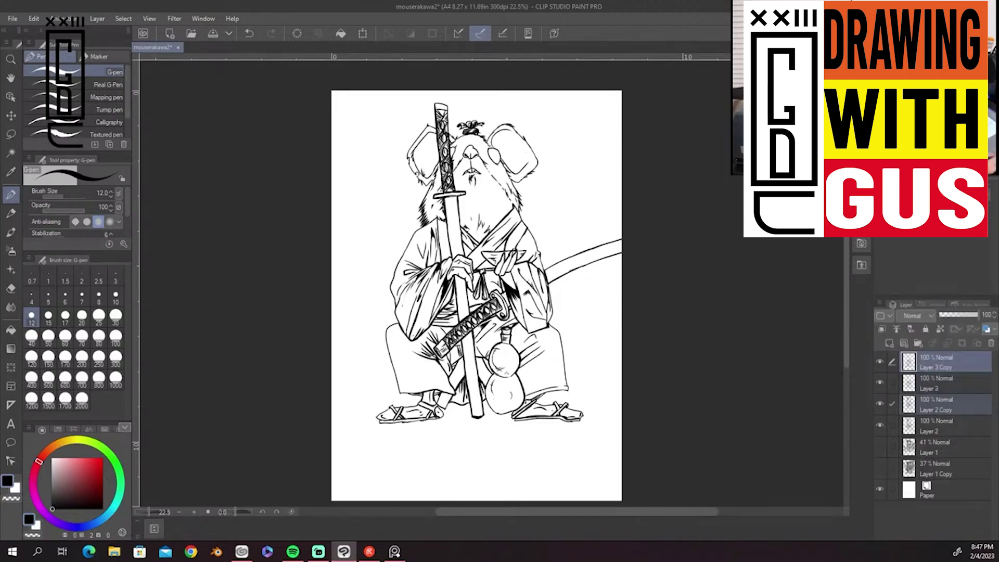
Hide the two layer copies and move Layer 2 Copy directly below Layer 3 Copy
left_click_drag(883, 363, 883, 389)
left_click(880, 362)
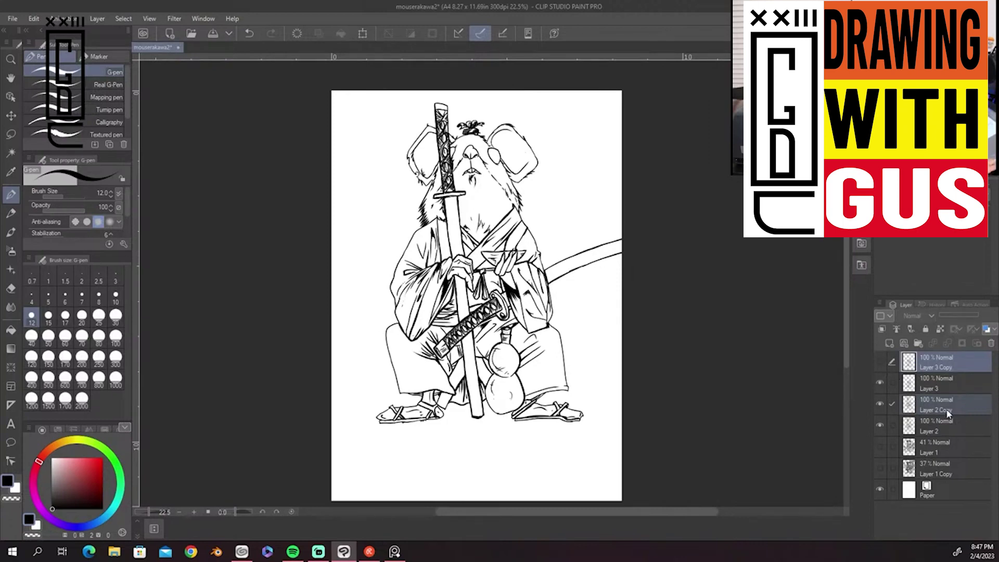
left_click_drag(948, 413, 941, 373)
Try merging all visible layers from Layer 3, and undo the merge
left_click(966, 407)
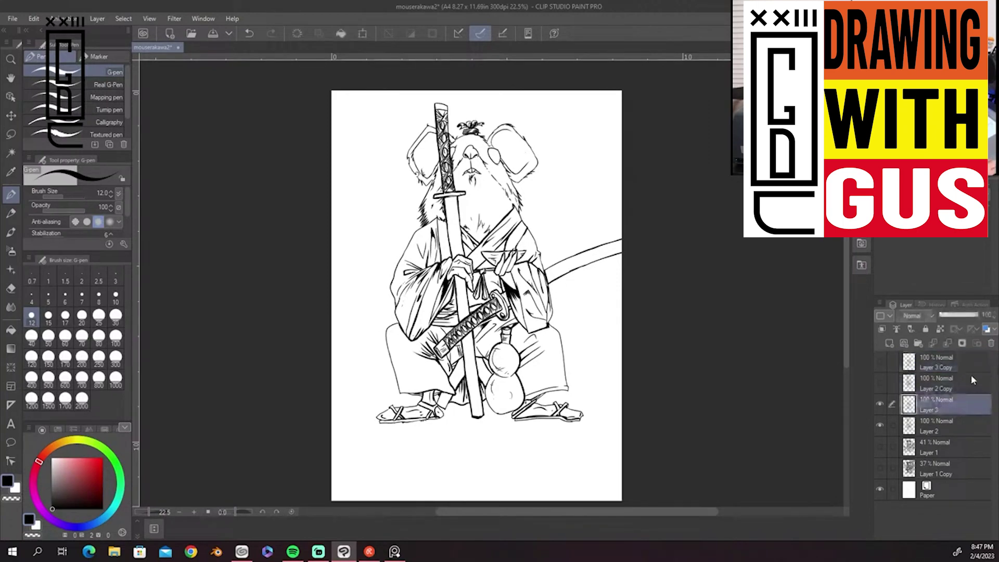
right_click(937, 410)
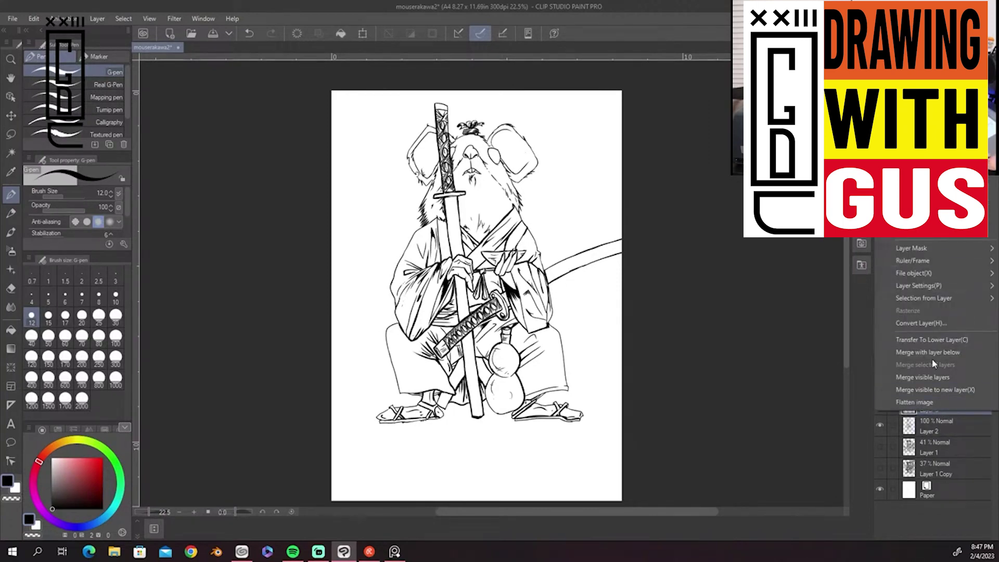
left_click(950, 376)
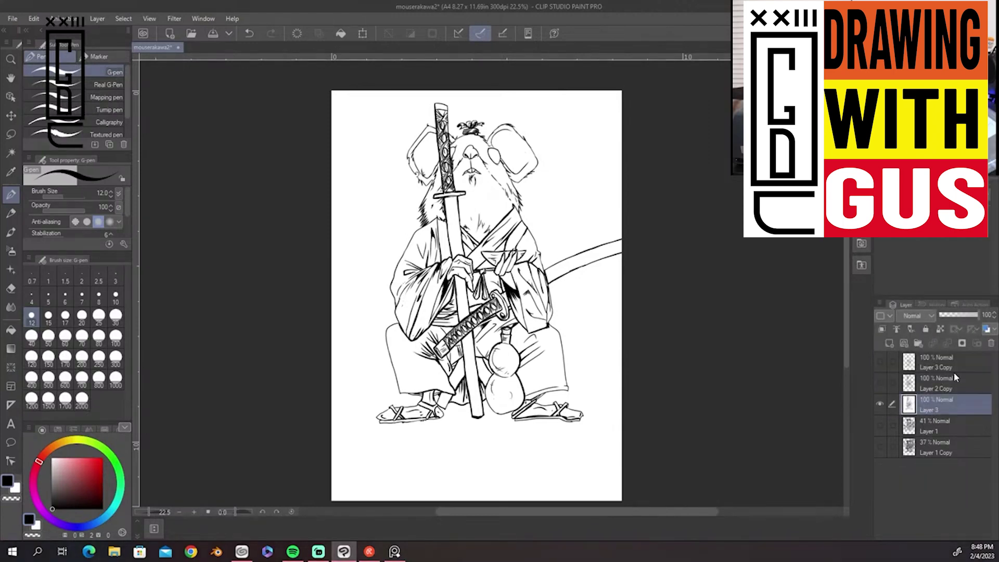
key("ctrl+z")
Merge only Layer 3 and Layer 2 into one layer, and toggle its visibility to check the combined line art
right_click(956, 424)
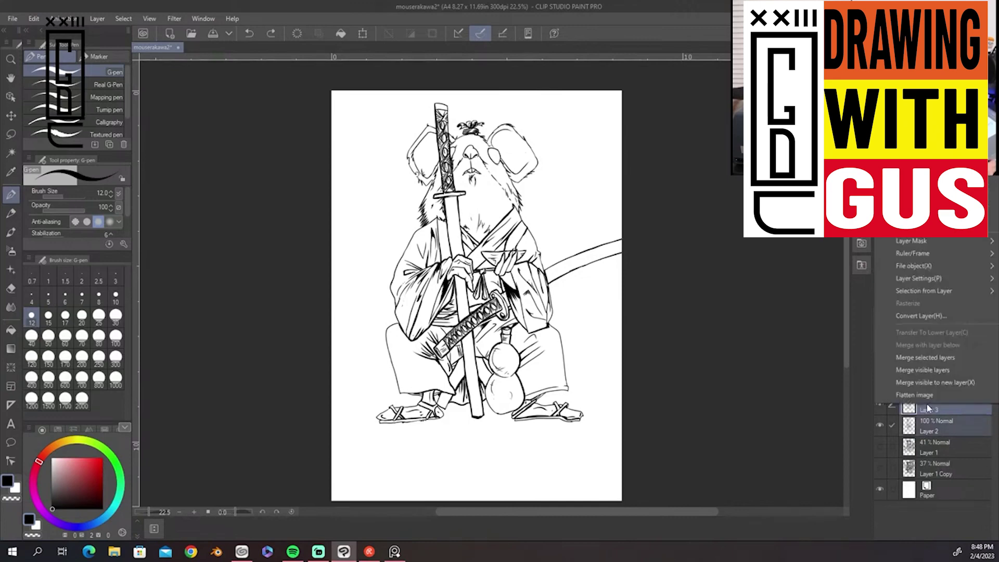
left_click(965, 358)
left_click(880, 404)
left_click(878, 404)
left_click(877, 405)
left_click(877, 405)
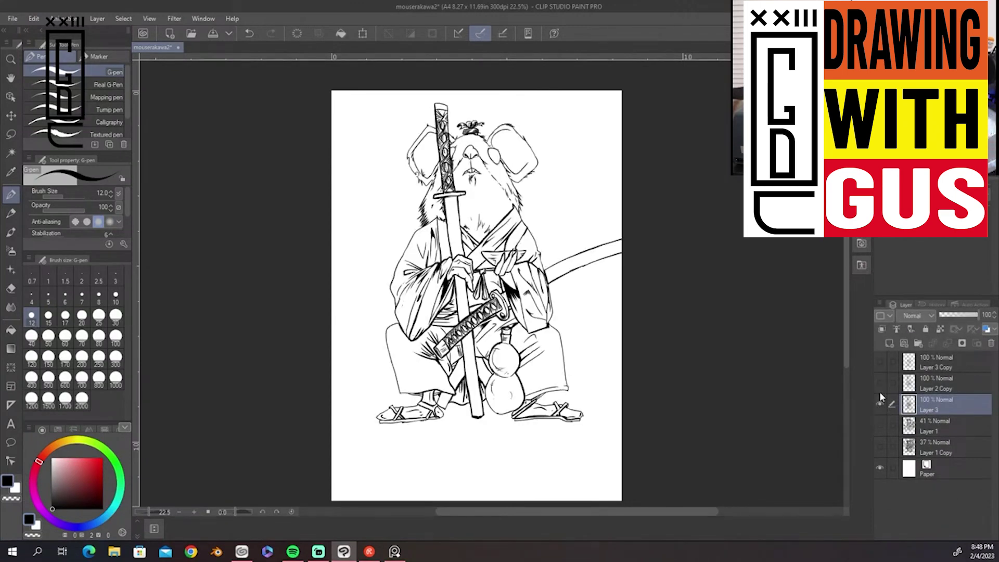
Auto select the empty background around the mouse on Layer 3 and invert the selection to the figure's silhouette
key("w")
left_click(568, 183)
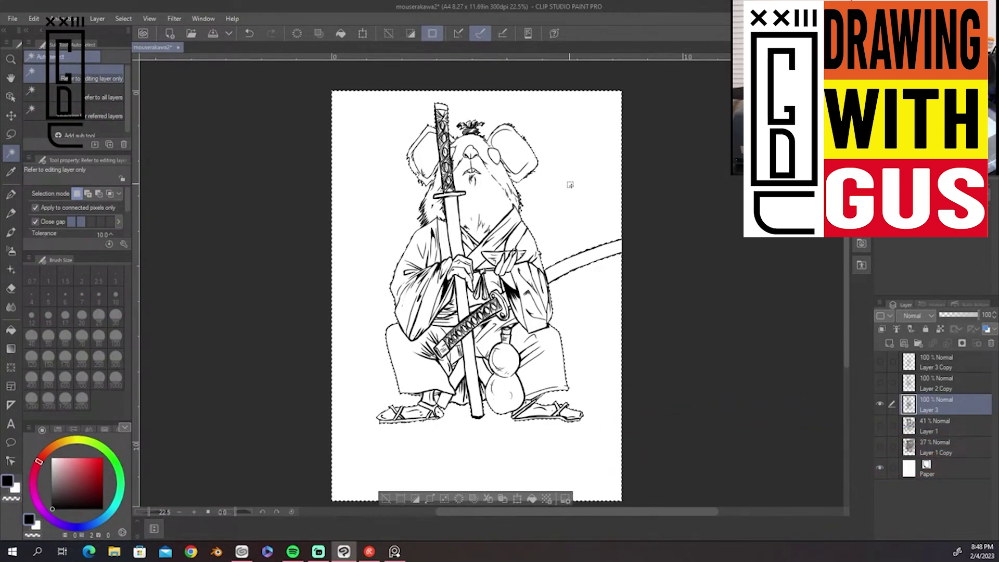
key("shift")
left_click(123, 18)
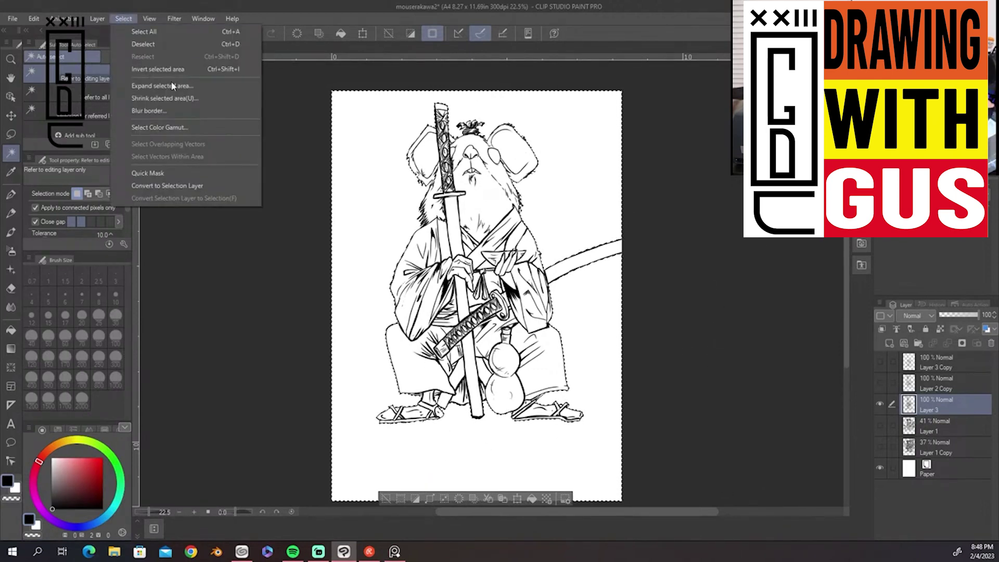
left_click(199, 127)
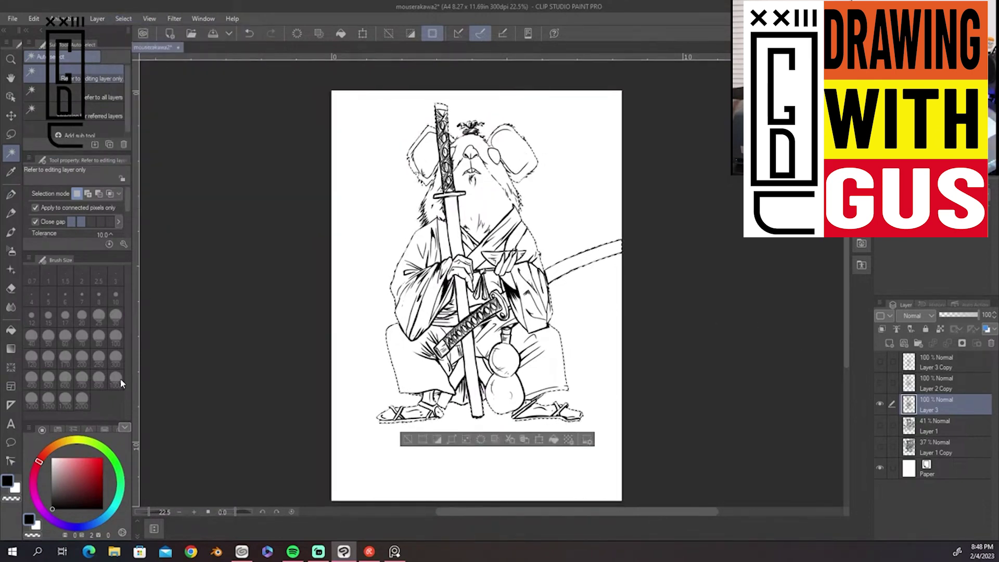
Raise the Auto select tolerance, switch to the Fill tool with white, and add a new layer above Layer 3
left_click_drag(125, 197, 125, 219)
left_click(109, 202)
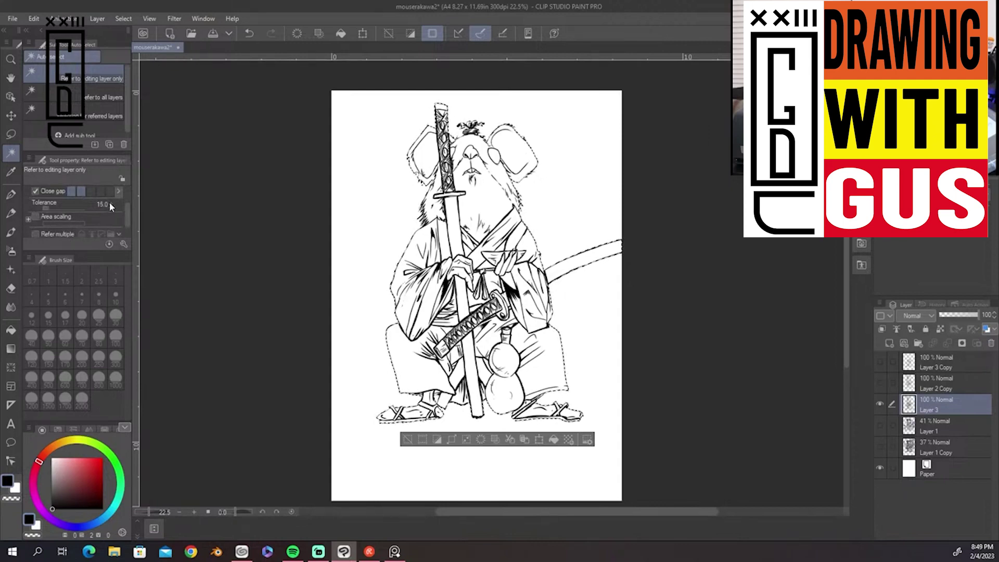
left_click(110, 203)
left_click(11, 330)
key("x")
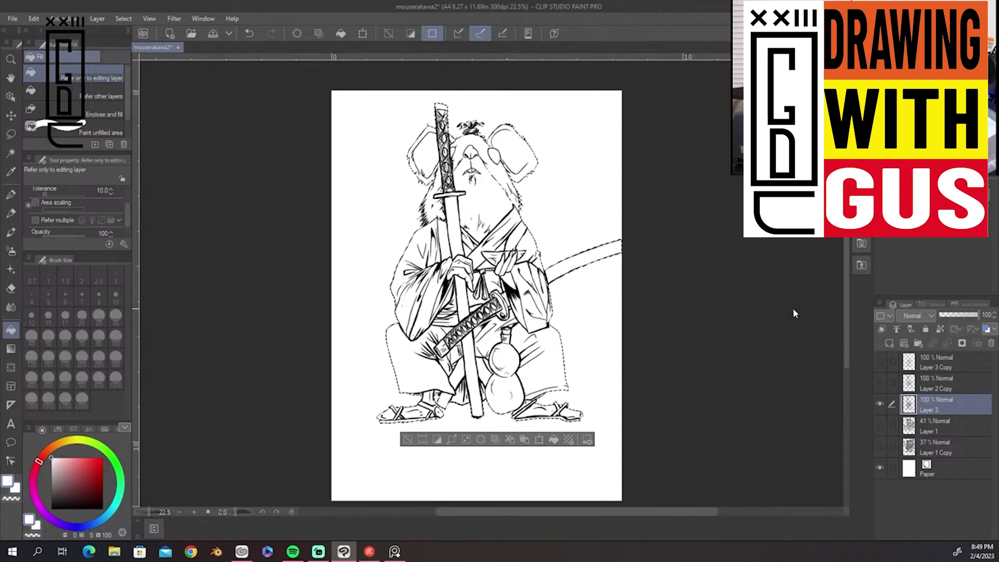
key("ctrl+shift+n")
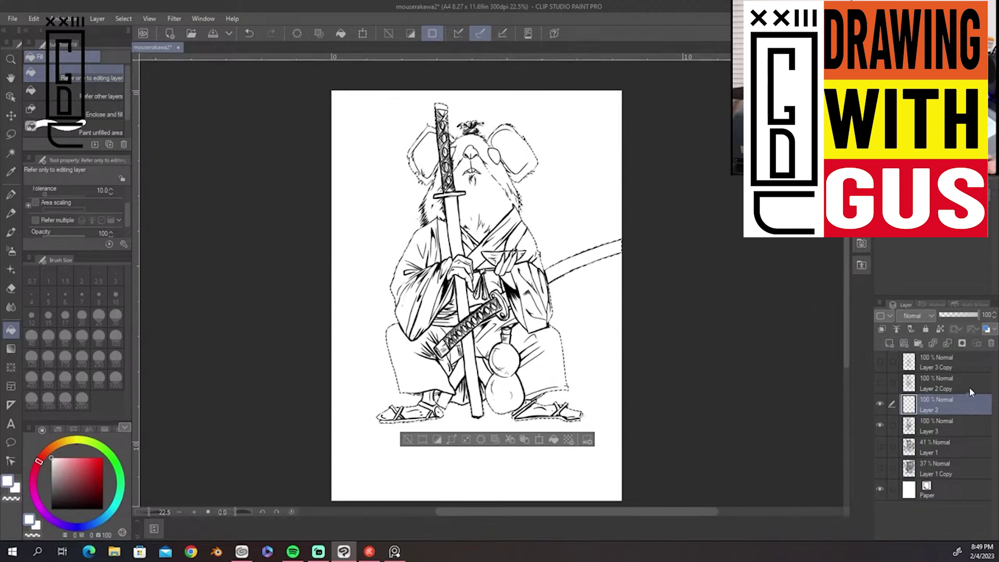
Try filling the selected silhouette with white on the new layer, and undo the deselection and fill
left_click(492, 189)
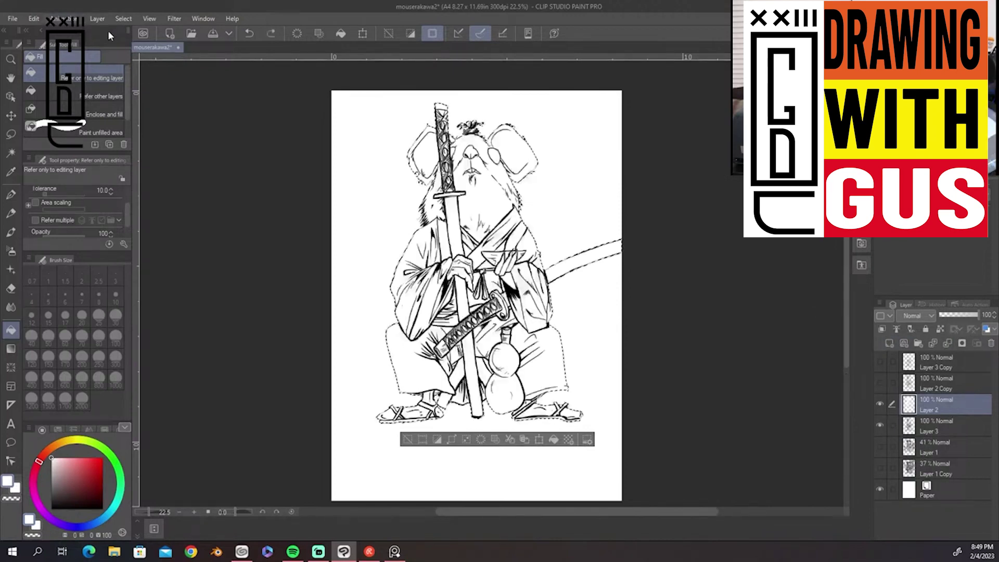
left_click(495, 179)
key("ctrl+d")
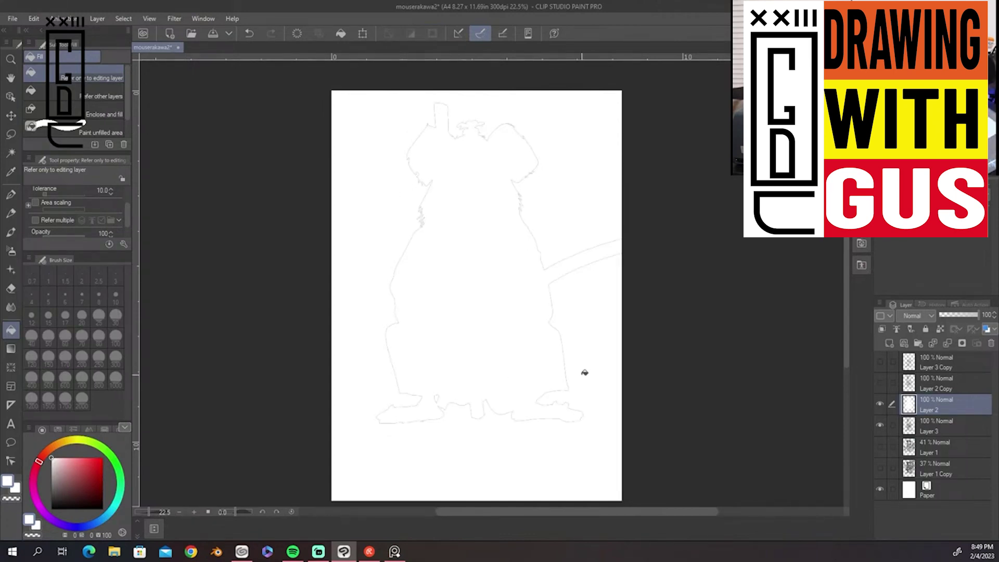
key("ctrl+z")
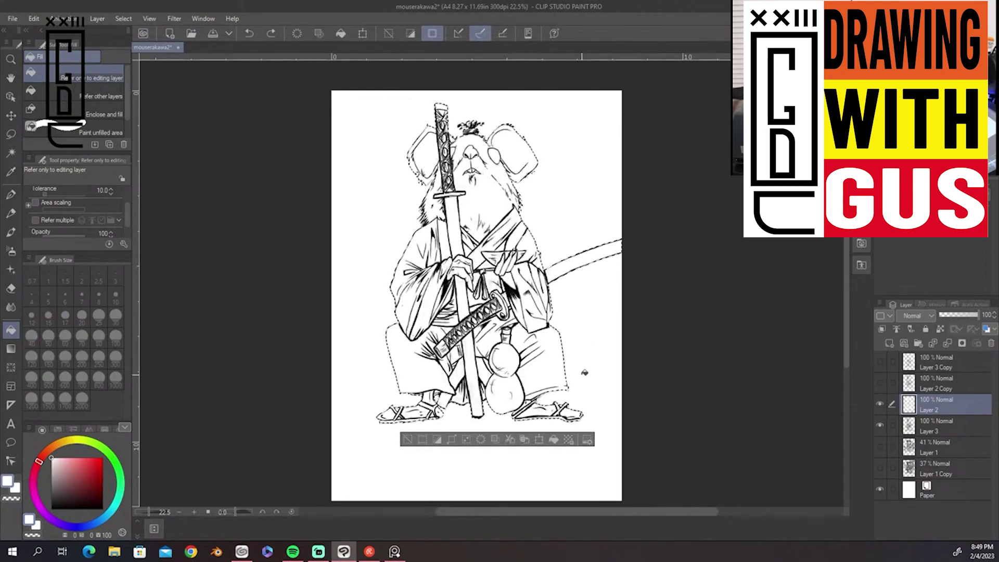
Try filling the silhouette with white at a fill tolerance of 40, and undo the deselection and fill
scroll(124, 210, "up", 1)
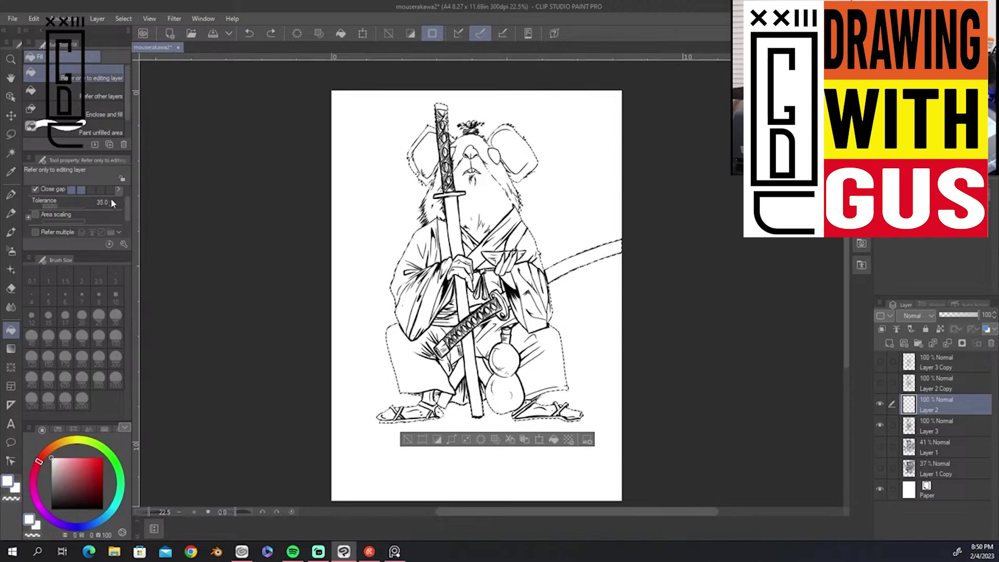
left_click(425, 156)
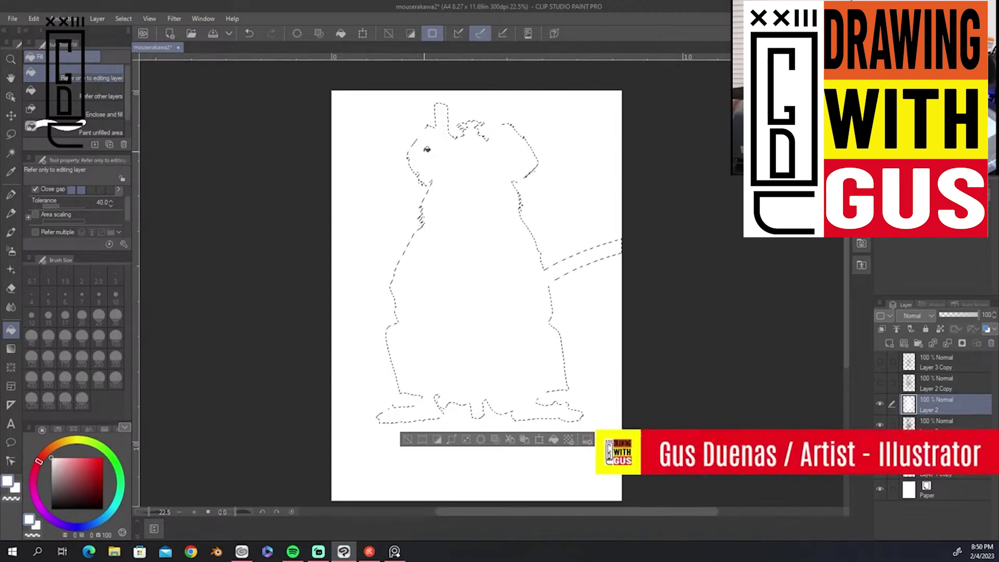
key("ctrl+d")
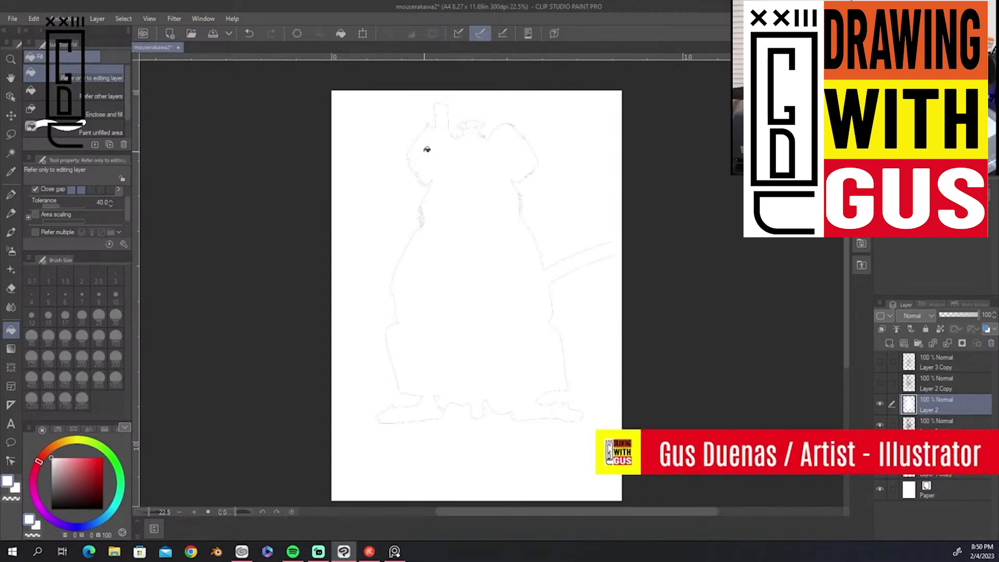
key("ctrl+z")
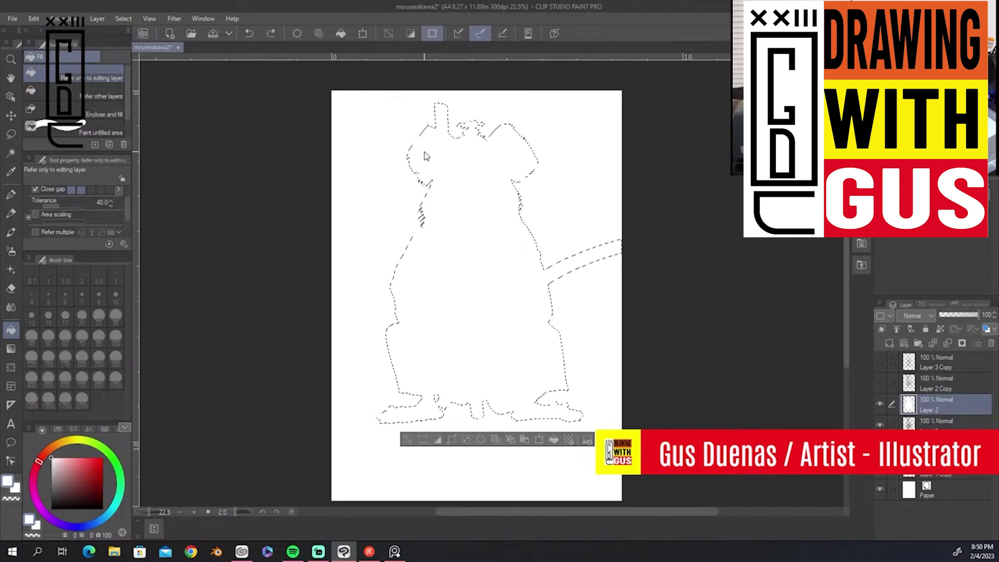
key("ctrl+z")
Fill the silhouette with white at a tolerance of 100, clear the selection, and move the filled layer below Layer 3
scroll(580, 185, "up", 10)
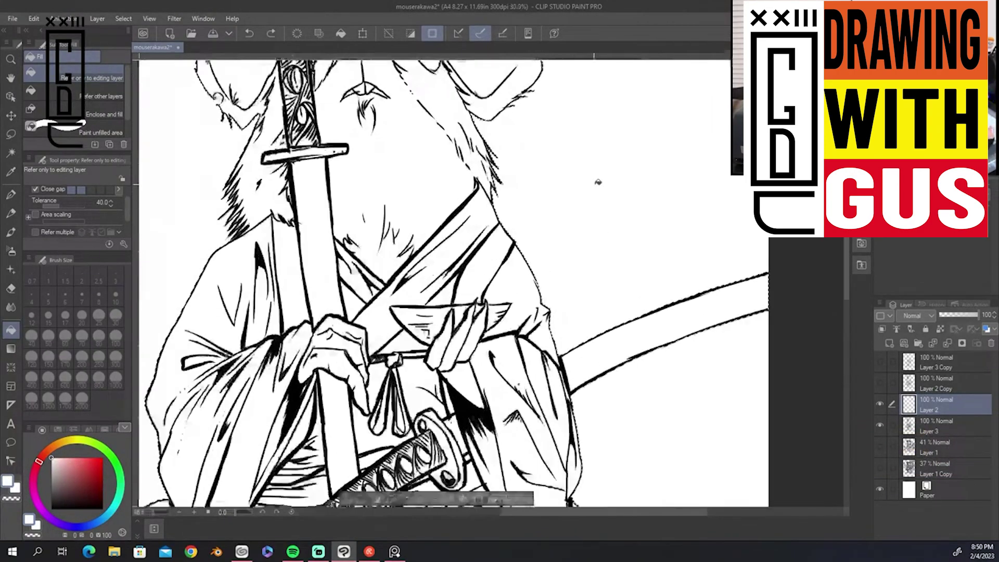
mouse_move(125, 209)
left_mouse_down()
mouse_move(124, 229)
mouse_move(125, 211)
left_mouse_up()
left_click(72, 210)
left_click(86, 208)
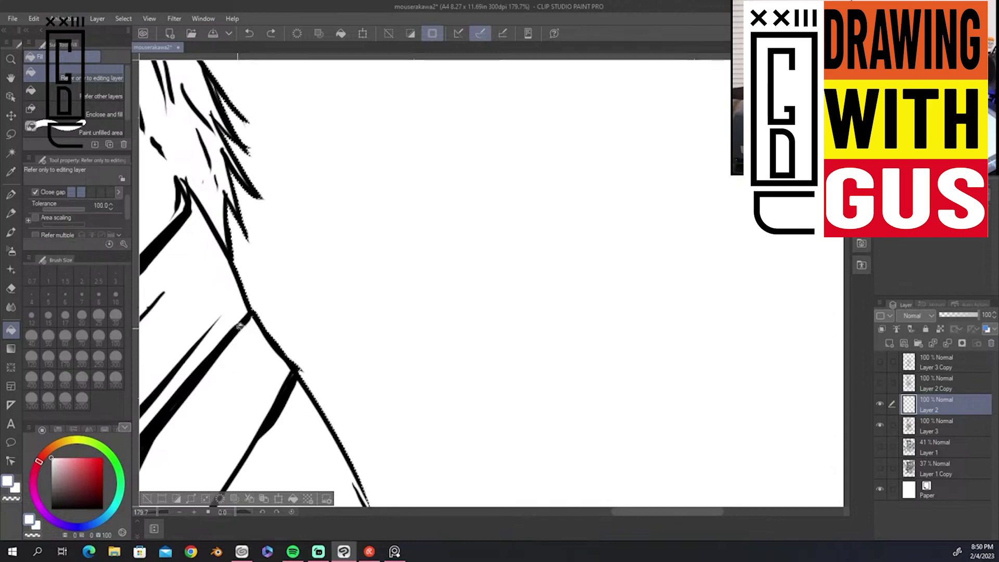
left_click(210, 184)
key("ctrl+d")
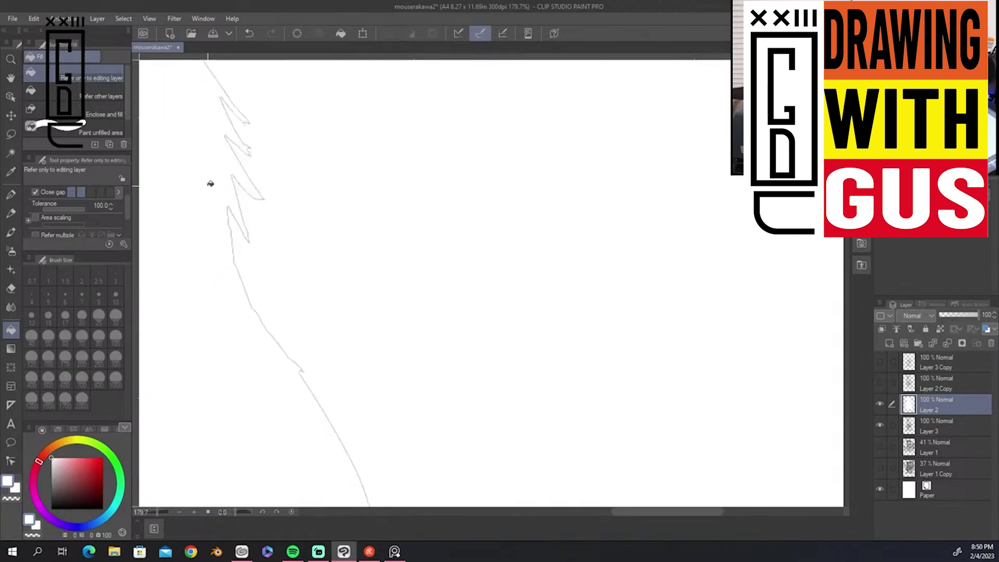
scroll(440, 273, "down", 10)
left_click_drag(946, 405, 947, 432)
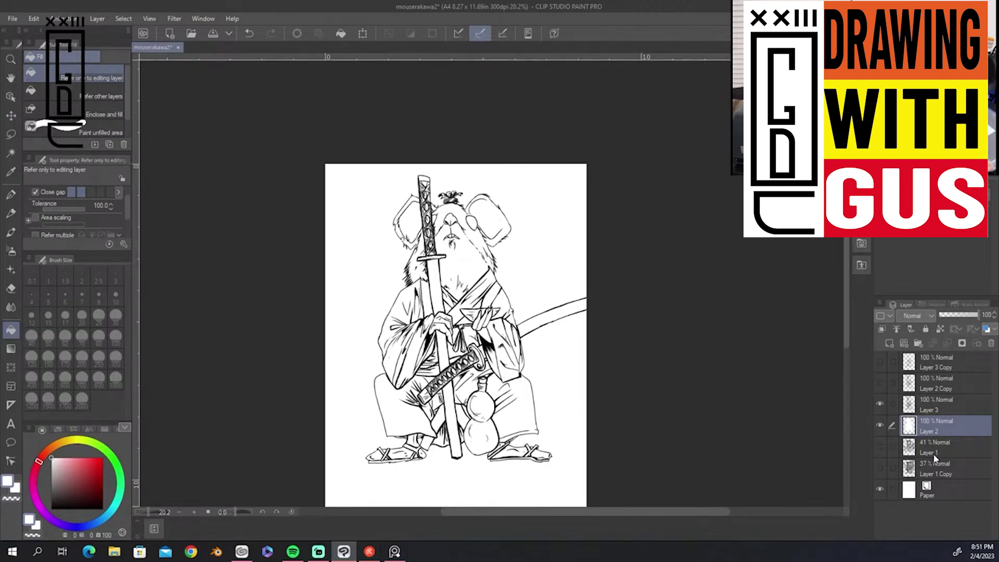
Add a new layer beneath the white silhouette layer and paint a yellow-green background around the mouse with the Wet wash brush
left_click(961, 446)
left_click(890, 343)
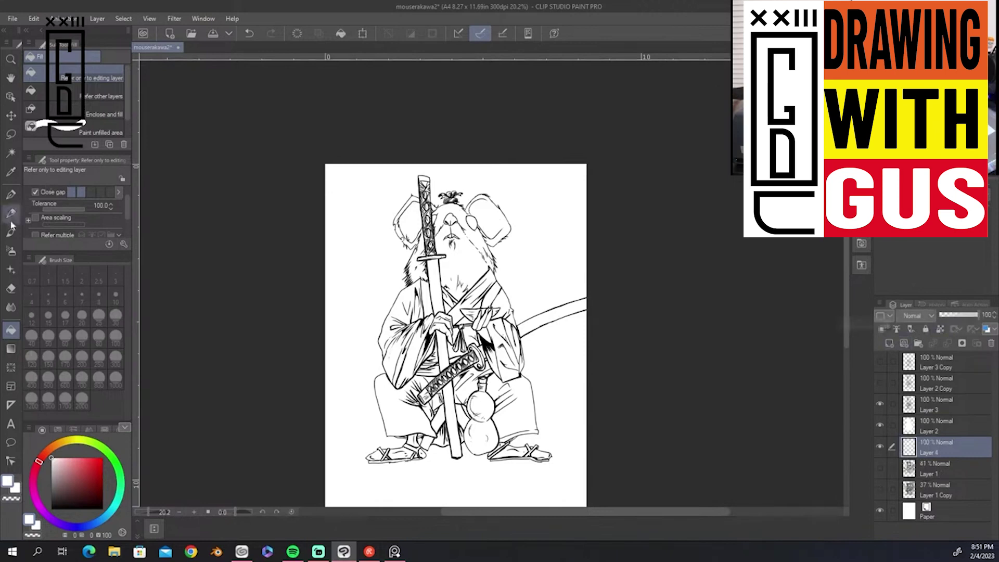
left_click(10, 232)
left_click(72, 471)
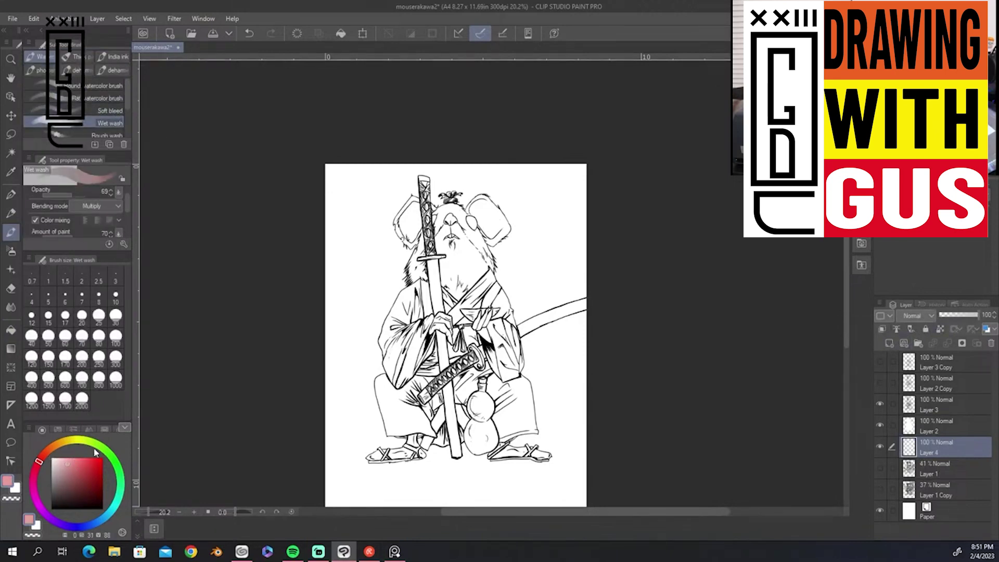
left_click(84, 441)
left_click(76, 472)
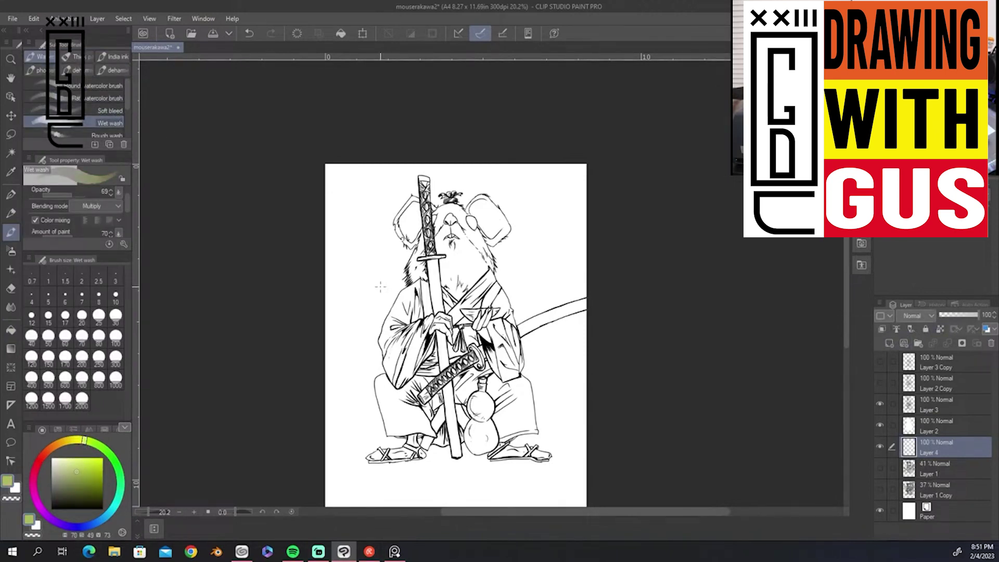
mouse_move(379, 267)
left_mouse_down()
mouse_move(377, 323)
mouse_move(355, 375)
mouse_move(364, 424)
mouse_move(347, 447)
mouse_move(342, 344)
mouse_move(401, 495)
mouse_move(536, 445)
mouse_move(546, 353)
mouse_move(556, 416)
mouse_move(557, 172)
mouse_move(520, 281)
mouse_move(541, 322)
mouse_move(405, 251)
mouse_move(372, 349)
mouse_move(375, 411)
mouse_move(390, 138)
mouse_move(341, 211)
mouse_move(359, 312)
mouse_move(385, 244)
mouse_move(499, 187)
mouse_move(530, 218)
left_mouse_up()
Layer more green over the backdrop with the Soft bleed brush, and paint grey-green ground beneath the mouse
left_click(109, 110)
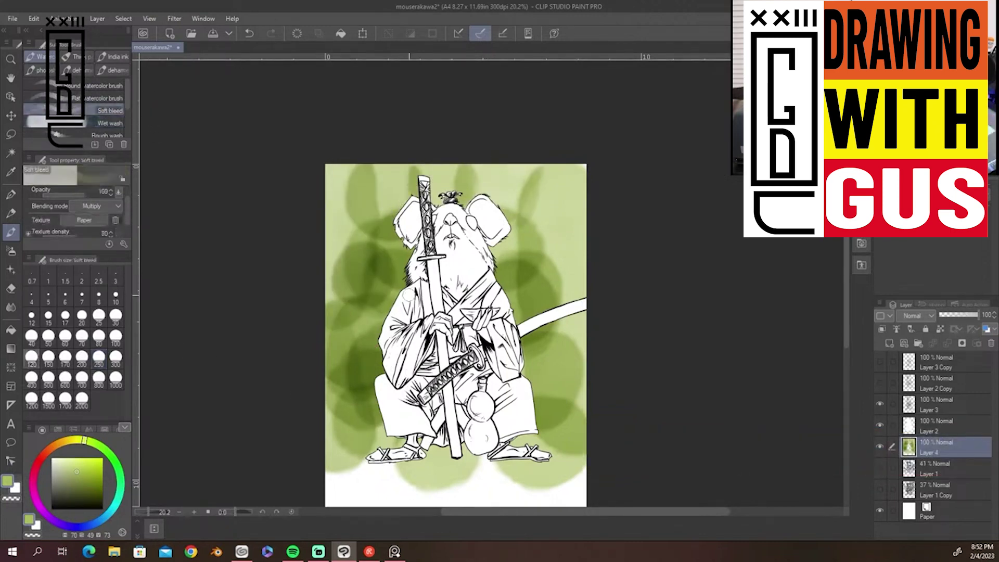
mouse_move(380, 312)
left_mouse_down()
mouse_move(343, 281)
mouse_move(346, 406)
mouse_move(358, 447)
mouse_move(379, 327)
mouse_move(334, 276)
mouse_move(338, 208)
mouse_move(543, 276)
mouse_move(555, 437)
left_mouse_up()
left_click(67, 483)
mouse_move(371, 459)
left_mouse_down()
mouse_move(405, 488)
mouse_move(549, 494)
mouse_move(580, 489)
left_mouse_up()
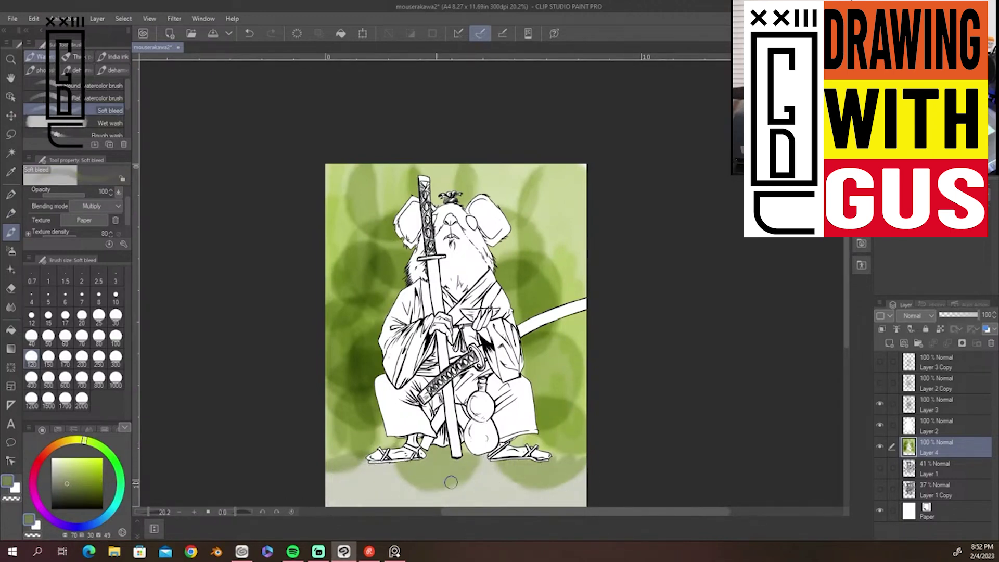
scroll(527, 445, "down", 3)
mouse_move(527, 445)
left_mouse_down()
mouse_move(359, 447)
mouse_move(401, 411)
mouse_move(494, 421)
mouse_move(499, 472)
mouse_move(529, 472)
left_mouse_up()
mouse_move(427, 447)
left_mouse_down()
mouse_move(347, 453)
mouse_move(344, 416)
mouse_move(515, 408)
mouse_move(595, 422)
mouse_move(434, 399)
mouse_move(411, 442)
mouse_move(359, 470)
mouse_move(597, 475)
mouse_move(542, 437)
left_mouse_up()
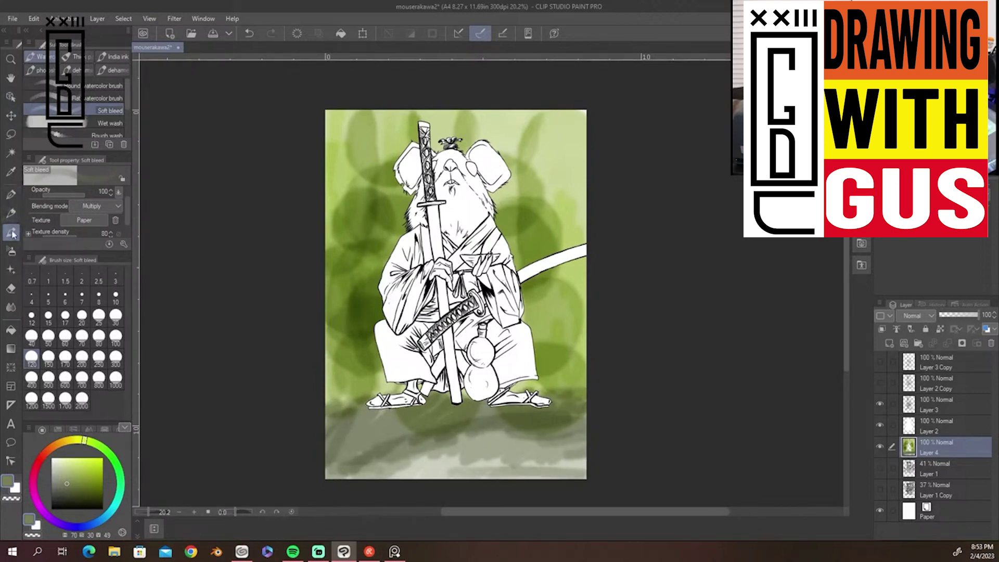
Smooth the green background strokes with the Blend tool at brush size 250
left_click(11, 307)
left_click(99, 357)
mouse_move(373, 204)
left_mouse_down()
mouse_move(394, 145)
mouse_move(370, 110)
mouse_move(323, 398)
mouse_move(397, 149)
mouse_move(489, 117)
mouse_move(522, 135)
mouse_move(556, 297)
mouse_move(526, 334)
mouse_move(333, 395)
mouse_move(545, 455)
mouse_move(388, 422)
mouse_move(612, 429)
mouse_move(355, 469)
mouse_move(330, 415)
mouse_move(487, 451)
mouse_move(577, 391)
left_mouse_up()
mouse_move(587, 229)
left_mouse_down()
mouse_move(331, 50)
mouse_move(561, 128)
left_mouse_up()
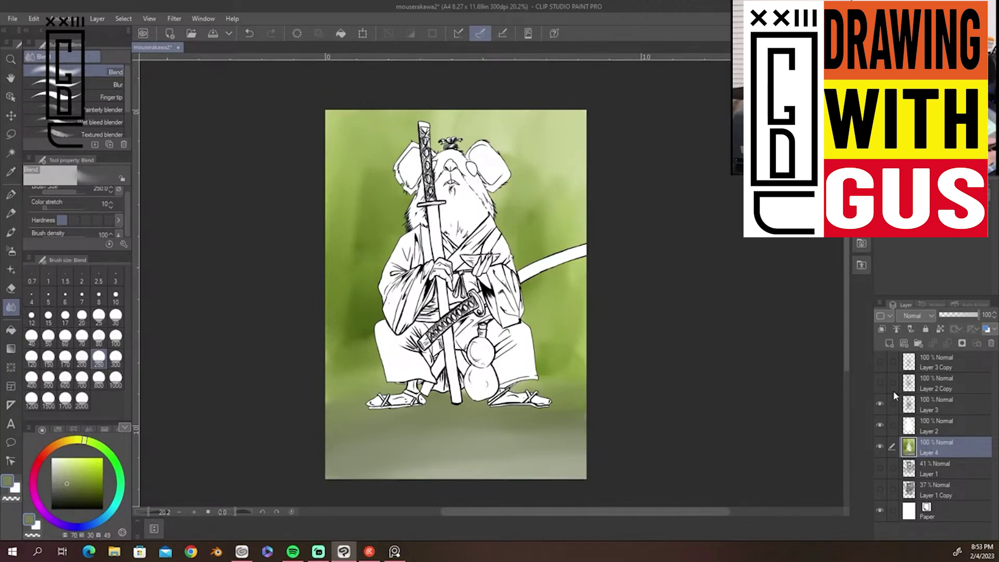
Paint dark green grass and shadow around the mouse's feet with the Rough wash brush, blending the ground between passes
left_click(11, 213)
left_click(13, 233)
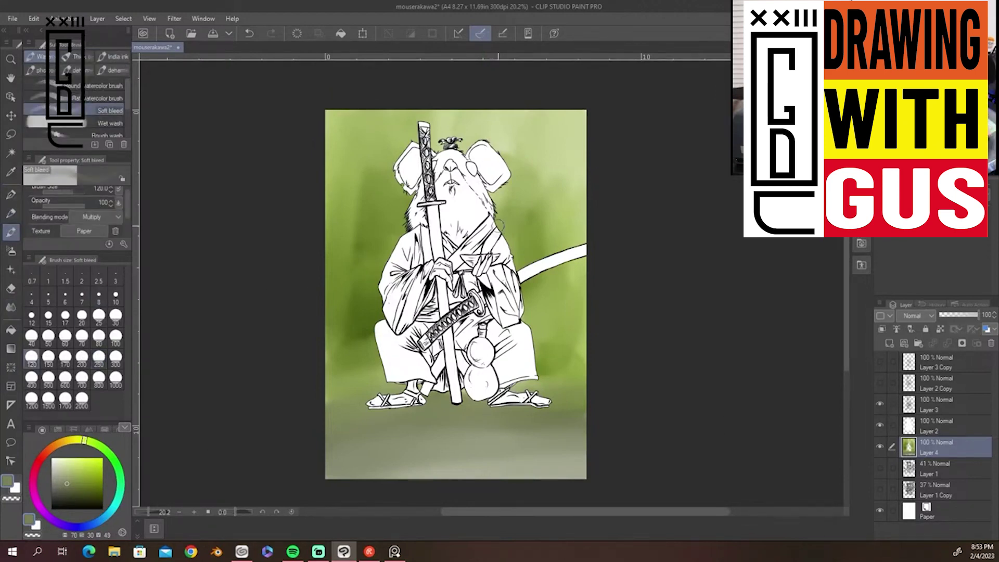
left_click(107, 132)
left_click_drag(361, 406, 538, 410)
mouse_move(466, 403)
left_mouse_down()
mouse_move(411, 437)
mouse_move(468, 406)
left_mouse_up()
left_click_drag(604, 374, 549, 385)
left_click(11, 307)
mouse_move(360, 410)
left_mouse_down()
mouse_move(389, 409)
mouse_move(416, 435)
mouse_move(512, 404)
left_mouse_up()
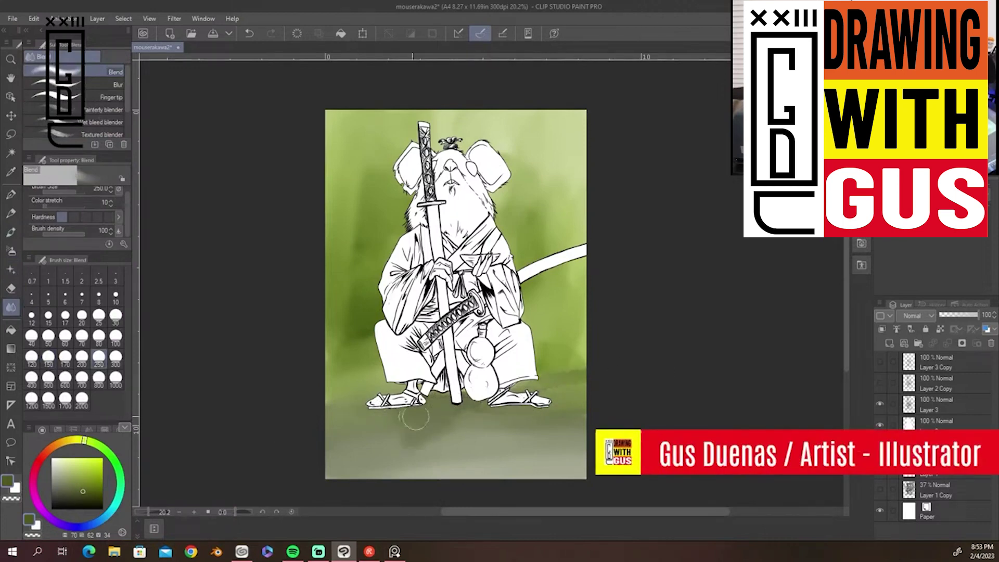
left_click(11, 232)
mouse_move(359, 402)
left_mouse_down()
mouse_move(531, 408)
mouse_move(525, 383)
left_mouse_up()
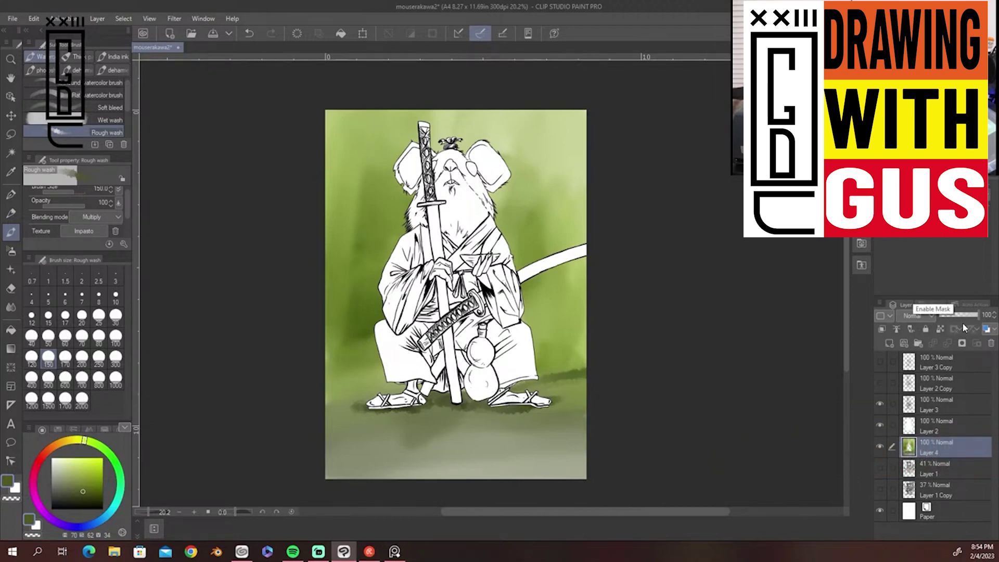
Save the drawing, rename the green background layer as back and hide it
key("ctrl+s")
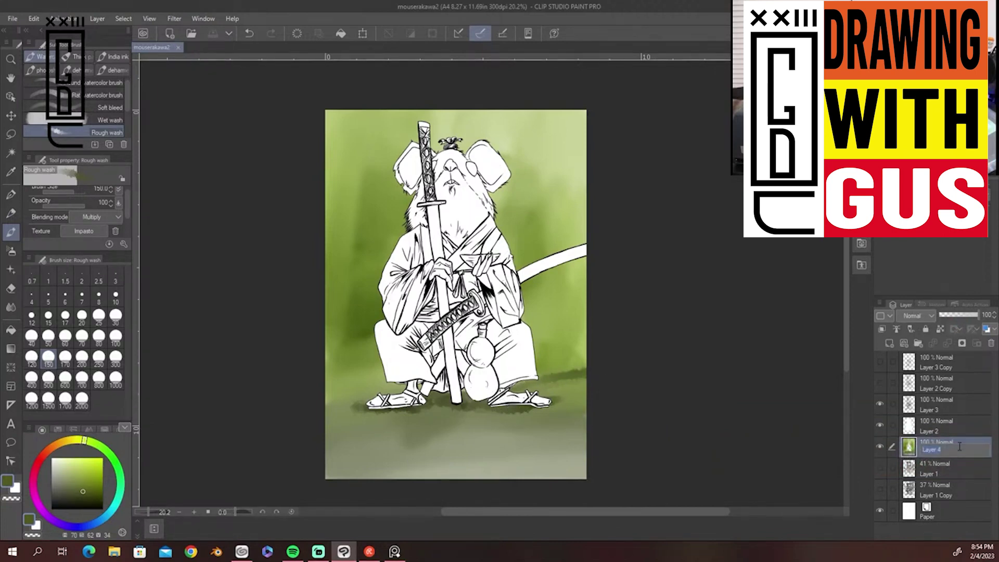
type("ck")
key("Return")
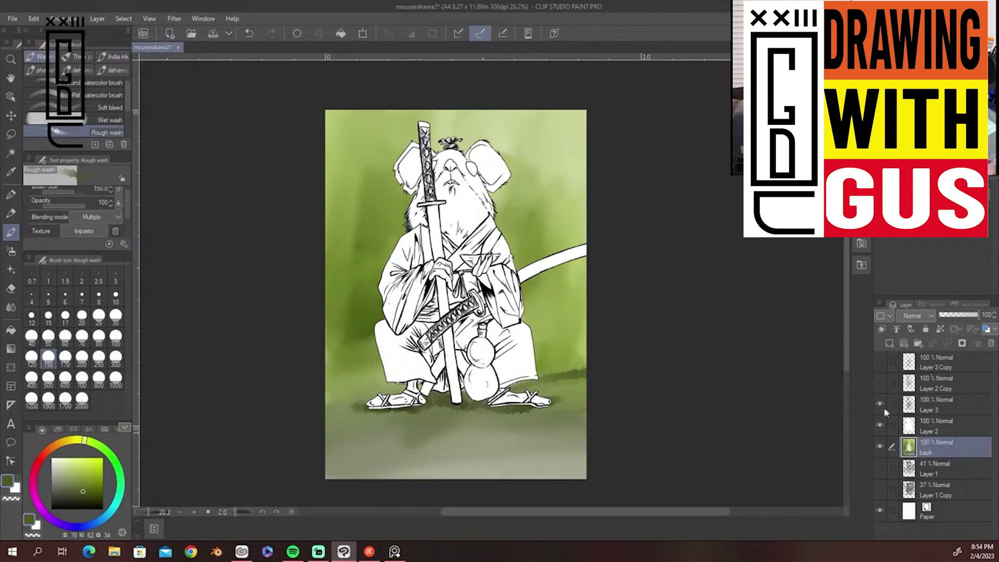
left_click(880, 446)
left_click(942, 426)
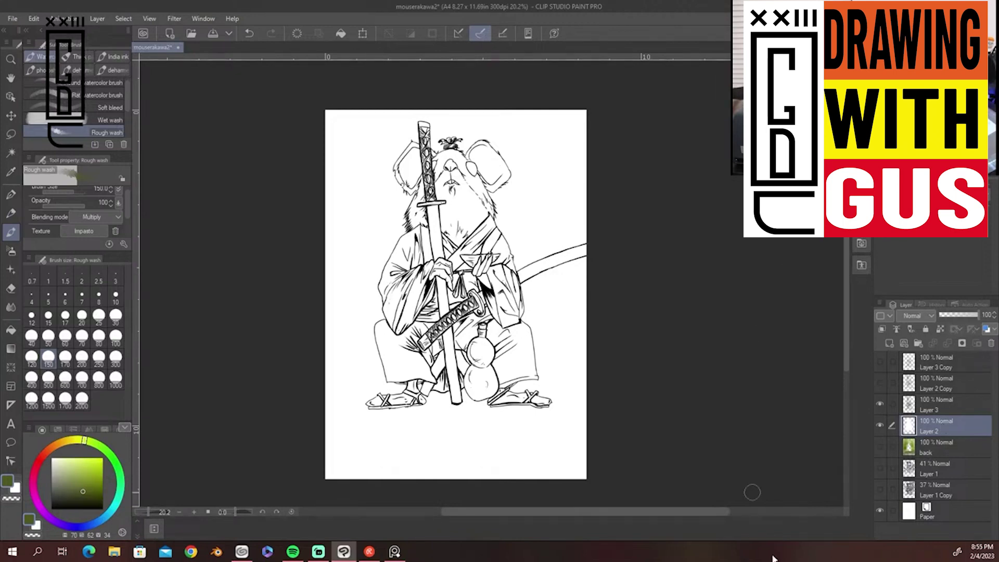
key("alt+Tab")
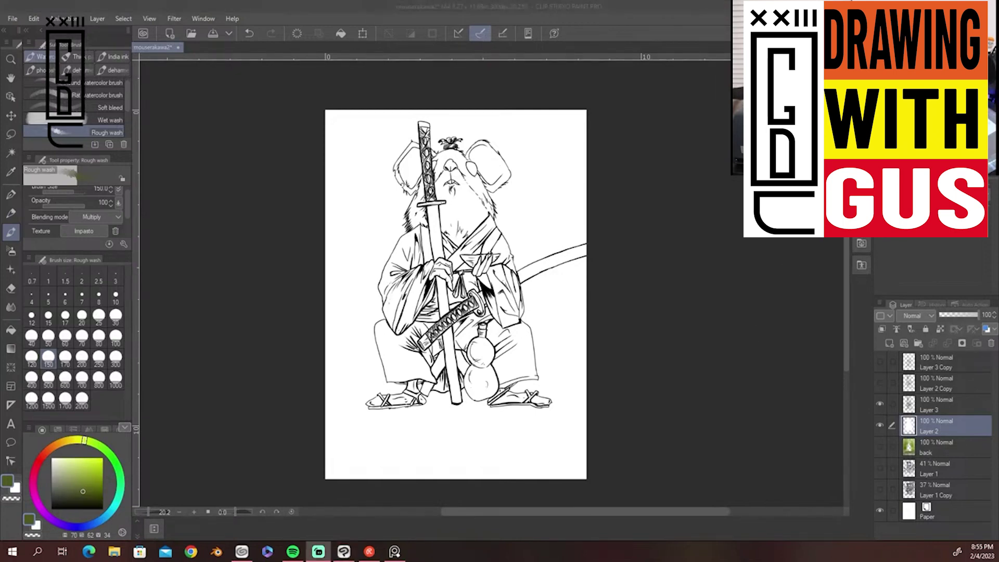
key("alt+Tab")
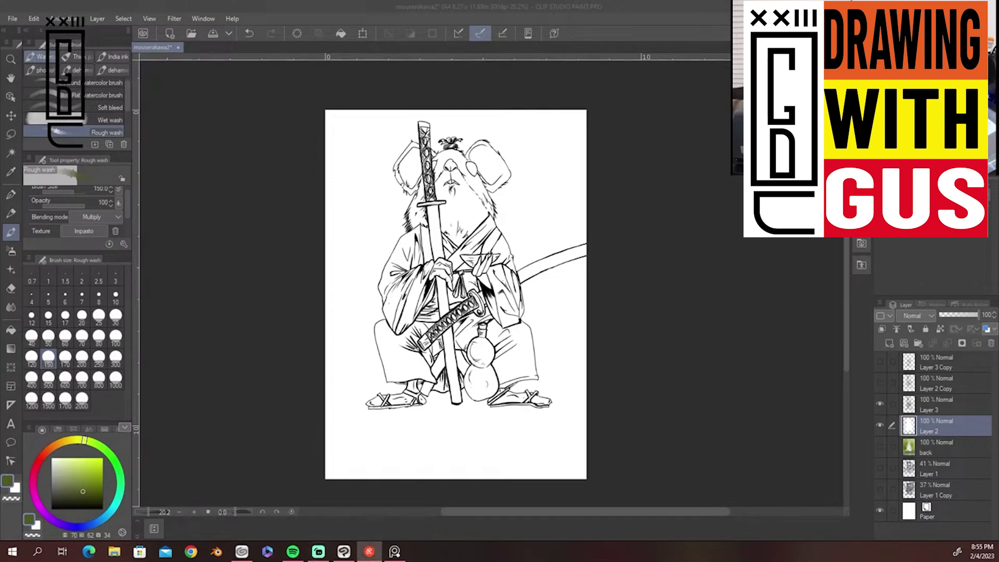
key("alt+Tab")
key("alt+Tab")
key("alt+Tab")
key("alt+Tab")
key("alt+Tab")
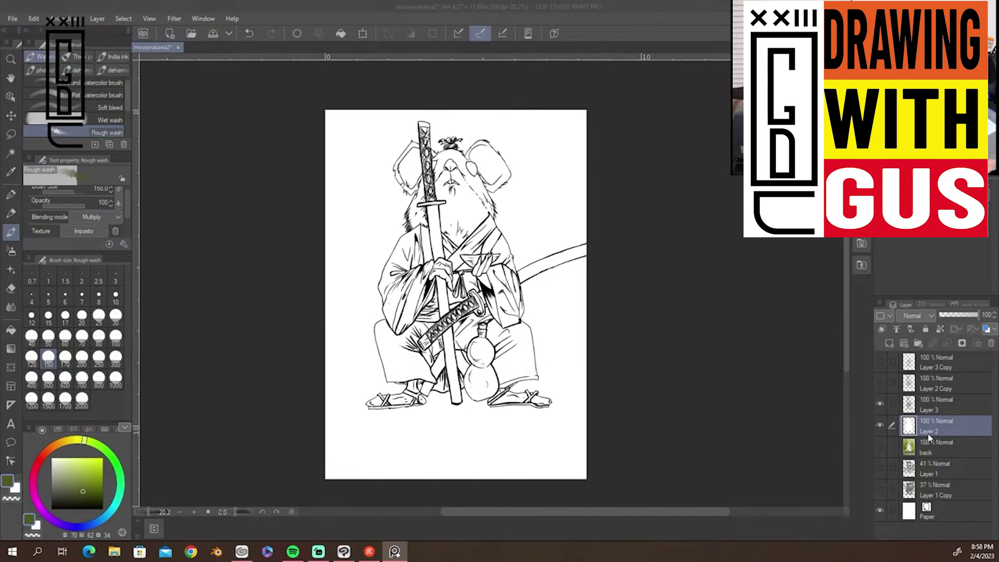
Add a new layer above Layer 2, clip it to the layer below, and choose a light orange colour
left_click(889, 343)
left_click(882, 330)
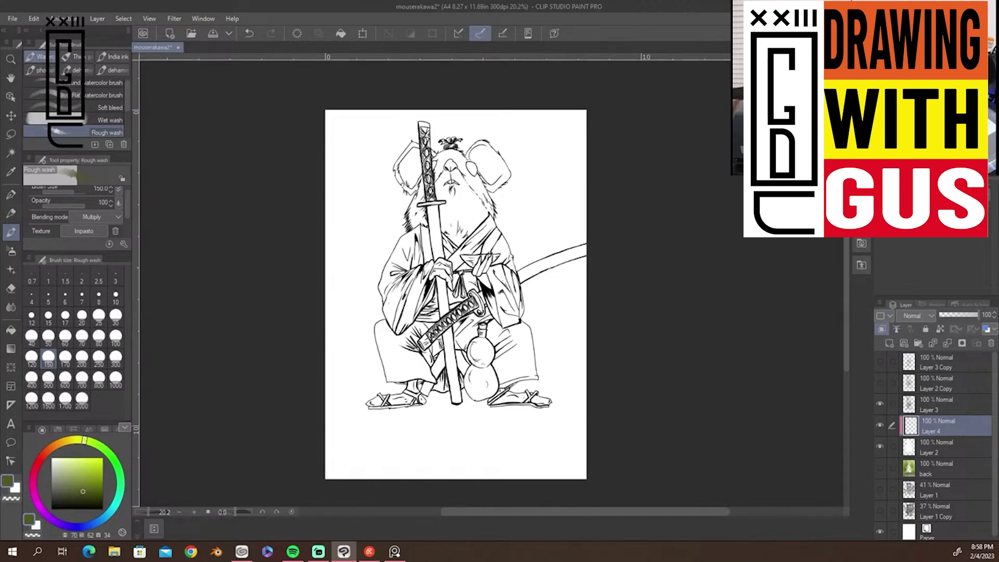
key("alt+Tab")
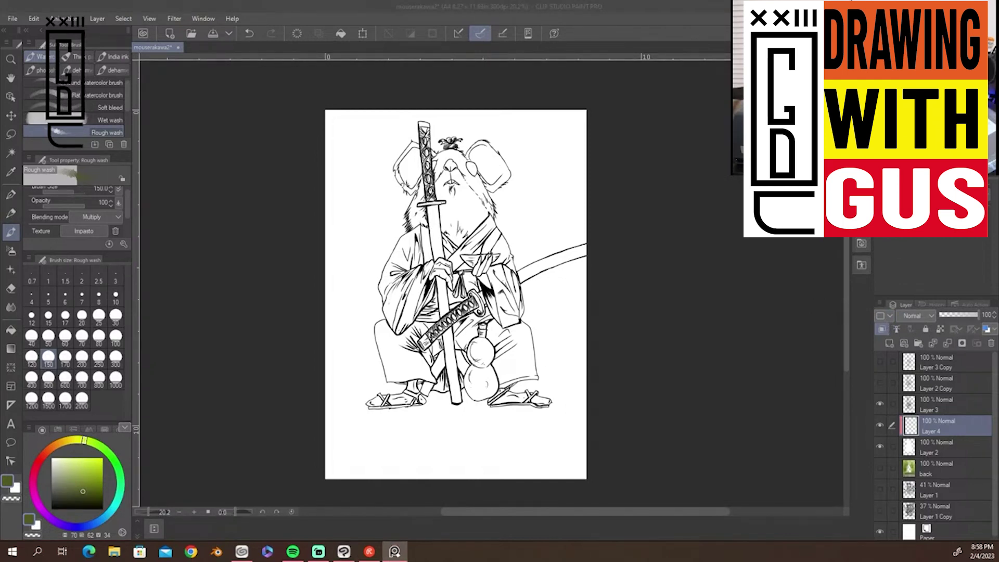
mouse_move(64, 442)
left_mouse_down()
mouse_move(52, 446)
mouse_move(79, 459)
left_mouse_up()
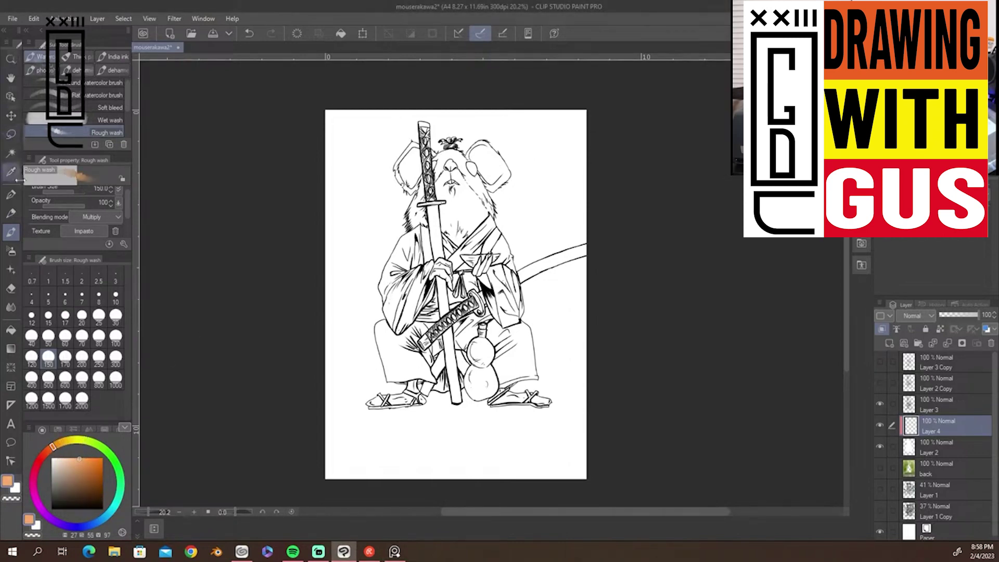
Paint the mouse's head, ears and hands orange with the Deharme-oil-october-2017 brush at size 150
left_click_drag(127, 101, 126, 81)
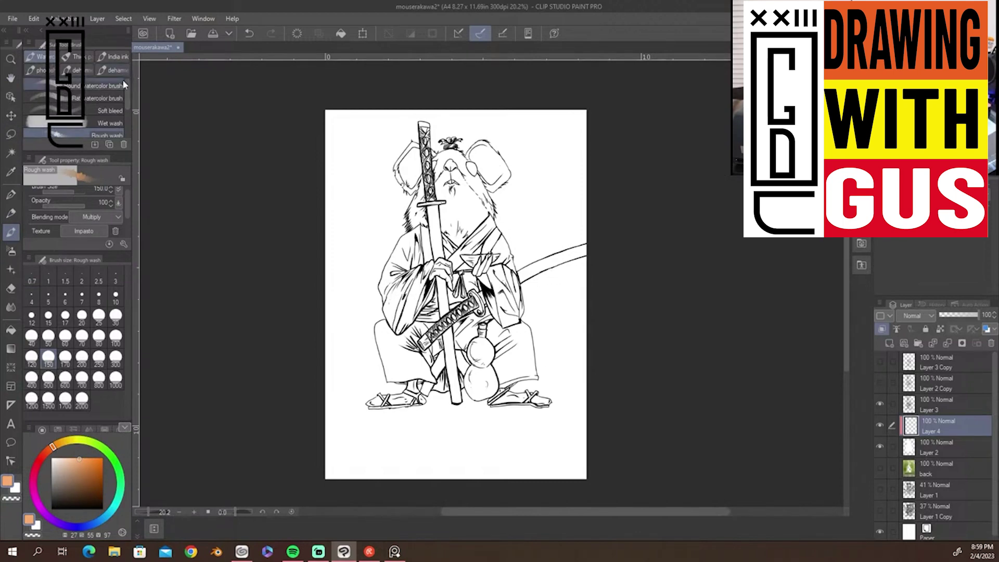
left_click(112, 69)
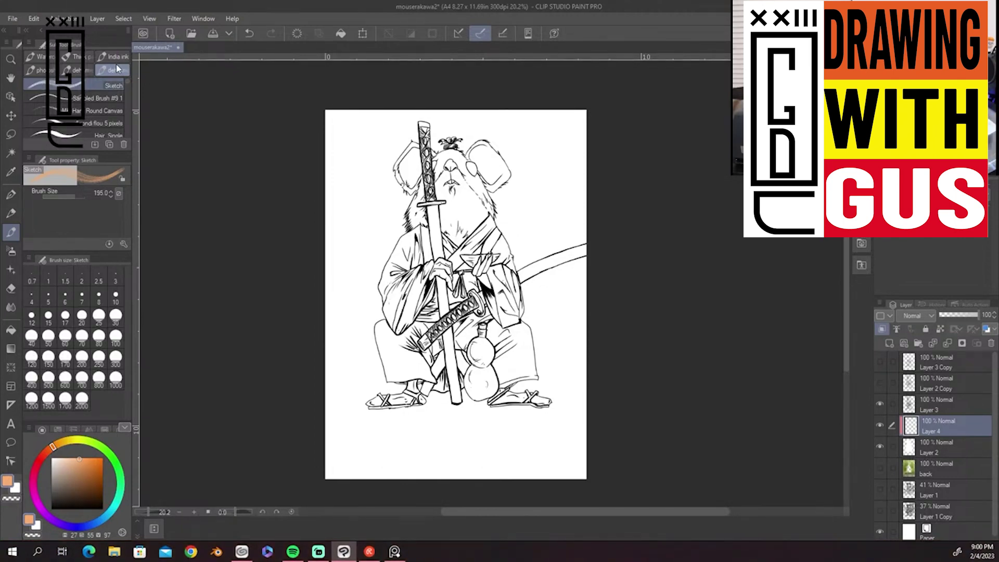
left_click(115, 70)
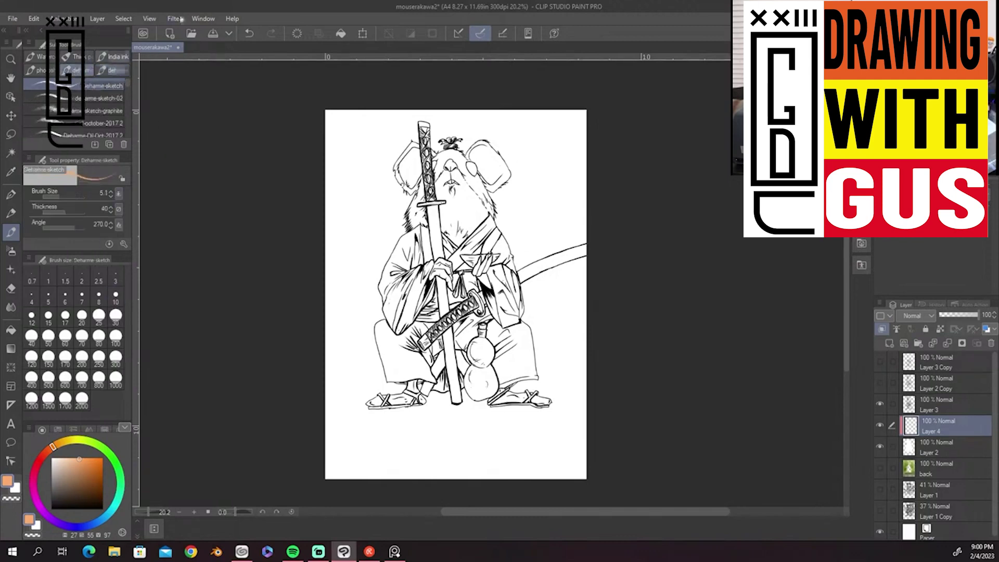
left_click(115, 70)
left_click(41, 71)
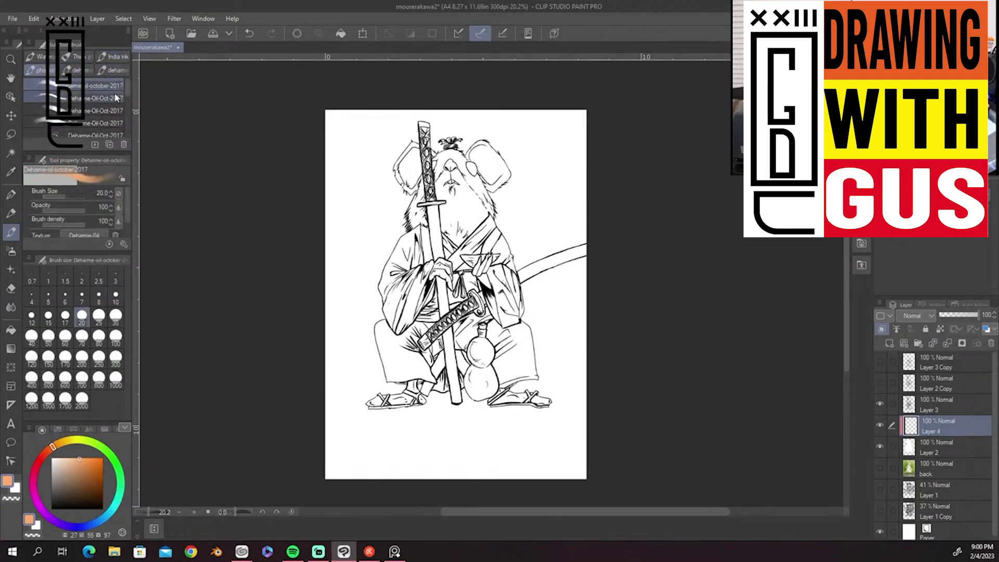
left_click(49, 359)
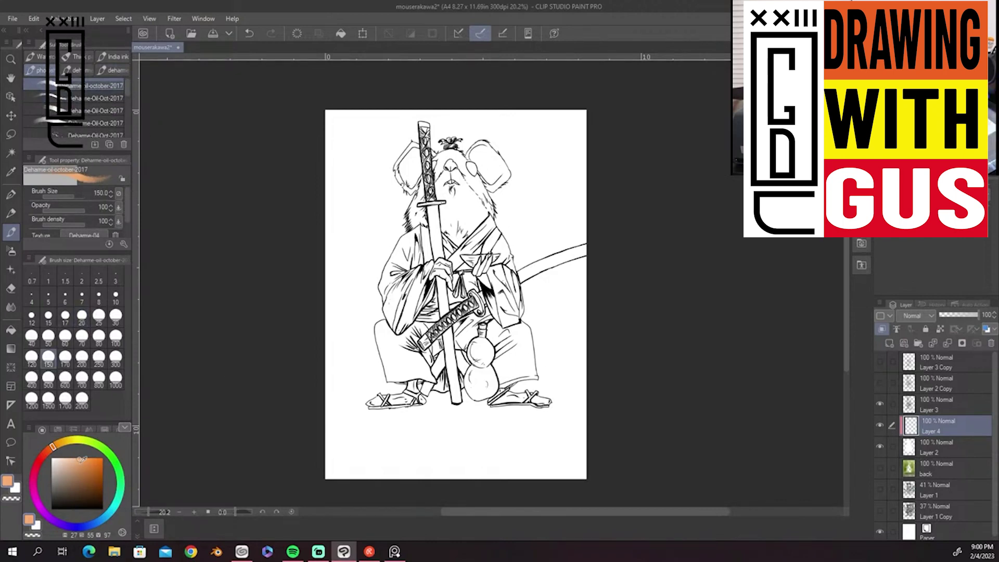
mouse_move(467, 168)
left_mouse_down()
mouse_move(477, 187)
mouse_move(485, 163)
mouse_move(425, 179)
mouse_move(415, 156)
mouse_move(453, 234)
mouse_move(480, 205)
mouse_move(488, 170)
mouse_move(453, 268)
mouse_move(483, 263)
mouse_move(495, 165)
left_mouse_up()
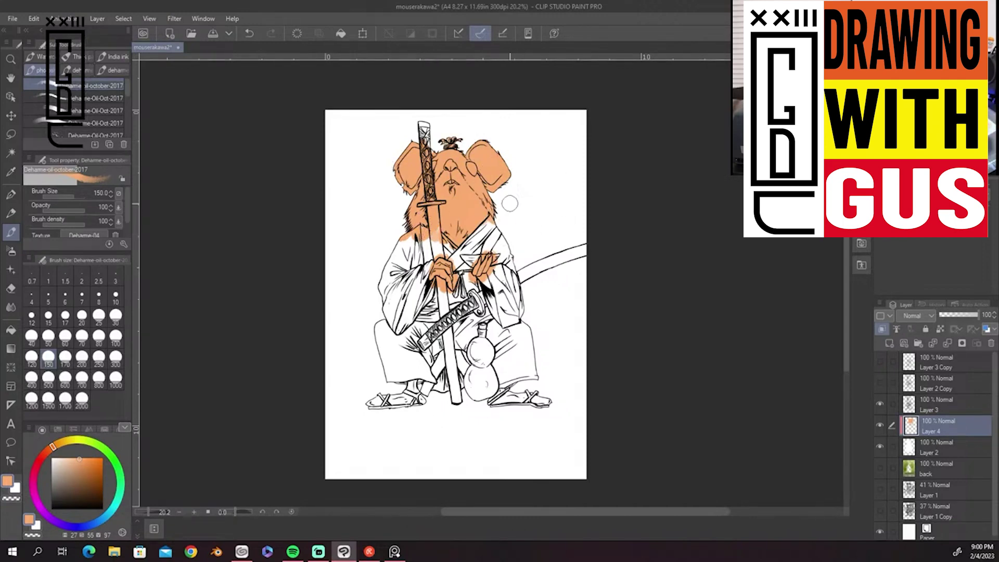
Paint the muzzle and throat in pale cream tones at brush size 120
left_click(31, 359)
left_click(65, 460)
left_click_drag(468, 194, 477, 206)
left_click(61, 460)
left_click_drag(61, 460, 55, 458)
mouse_move(452, 180)
left_mouse_down()
mouse_move(470, 207)
mouse_move(455, 224)
mouse_move(476, 208)
mouse_move(435, 217)
left_mouse_up()
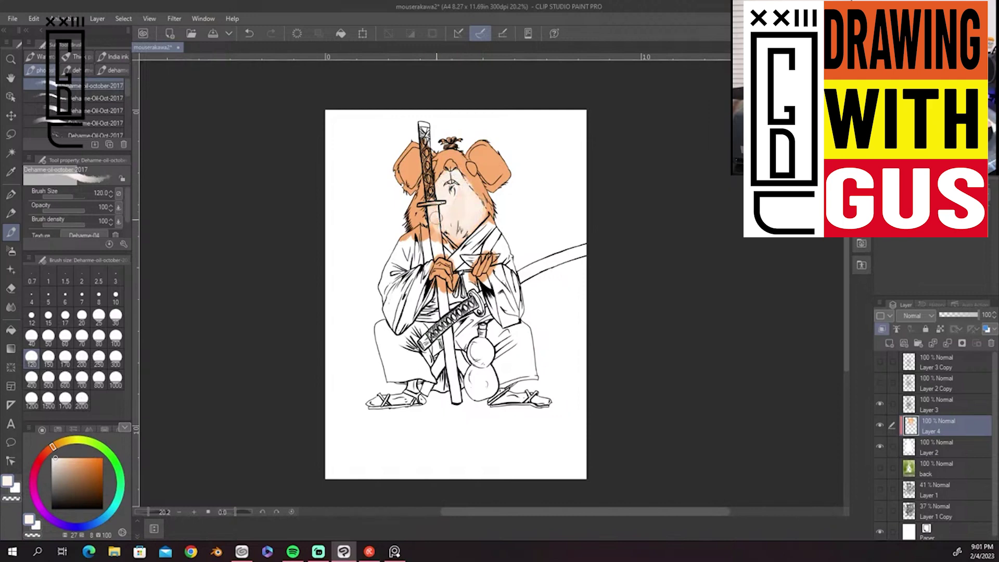
Paint the mouse's nose salmon pink and set the brush size to 70
left_click_drag(52, 451, 48, 448)
left_click(75, 457)
left_click(451, 165)
key("bracketright")
key("bracketright")
key("bracketright")
key("bracketright")
key("bracketright")
key("bracketright")
key("bracketright")
key("bracketright")
key("bracketright")
key("bracketright")
key("bracketright")
key("bracketright")
key("bracketright")
key("bracketright")
key("bracketright")
key("bracketleft")
key("bracketleft")
key("bracketleft")
key("bracketleft")
key("bracketleft")
key("bracketleft")
key("bracketleft")
key("bracketleft")
key("bracketleft")
key("bracketleft")
key("bracketleft")
key("bracketleft")
key("bracketleft")
key("bracketleft")
key("bracketleft")
key("bracketleft")
key("bracketleft")
key("bracketleft")
key("bracketleft")
key("bracketleft")
key("bracketright")
key("bracketright")
key("bracketright")
key("bracketright")
key("bracketright")
key("bracketright")
key("bracketright")
key("bracketright")
key("bracketright")
key("bracketright")
key("bracketright")
key("bracketright")
key("bracketright")
key("bracketright")
key("bracketright")
key("bracketright")
key("bracketright")
key("bracketright")
key("bracketright")
key("bracketright")
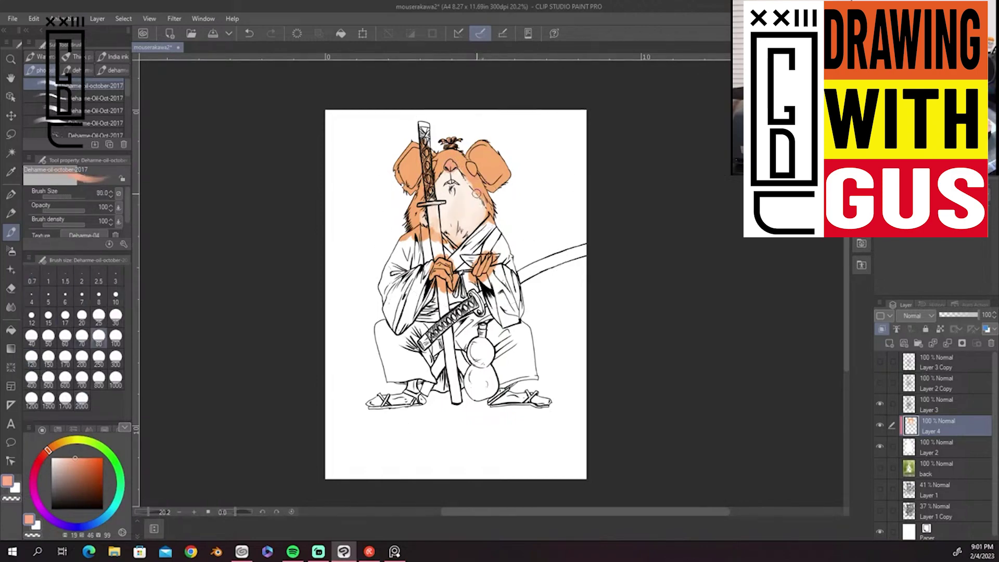
key("bracketleft")
Soften the edge between the cream muzzle and the orange cheek using colours sampled from the face
scroll(476, 194, "up", 6)
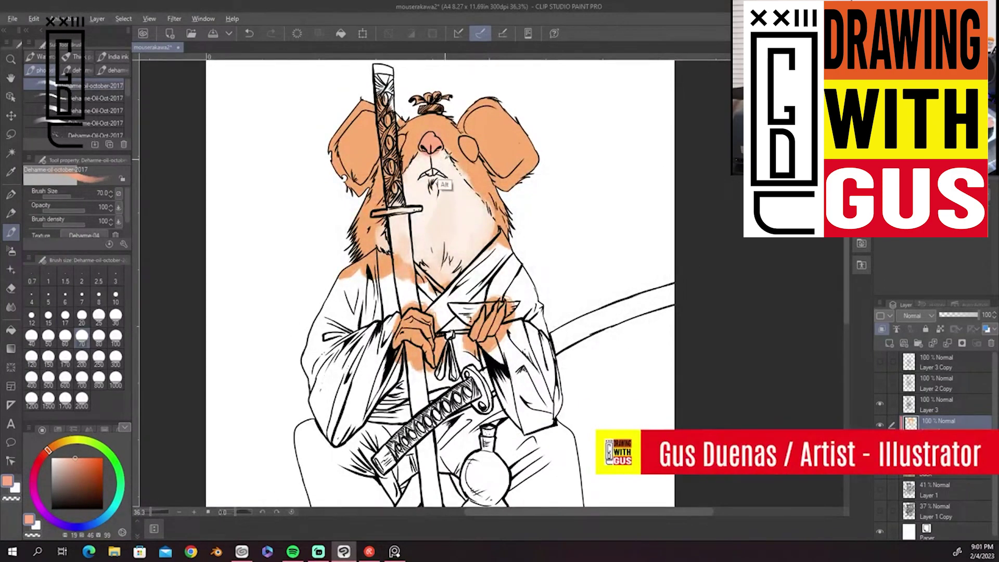
left_click(445, 185, "alt")
left_click(437, 148, "alt")
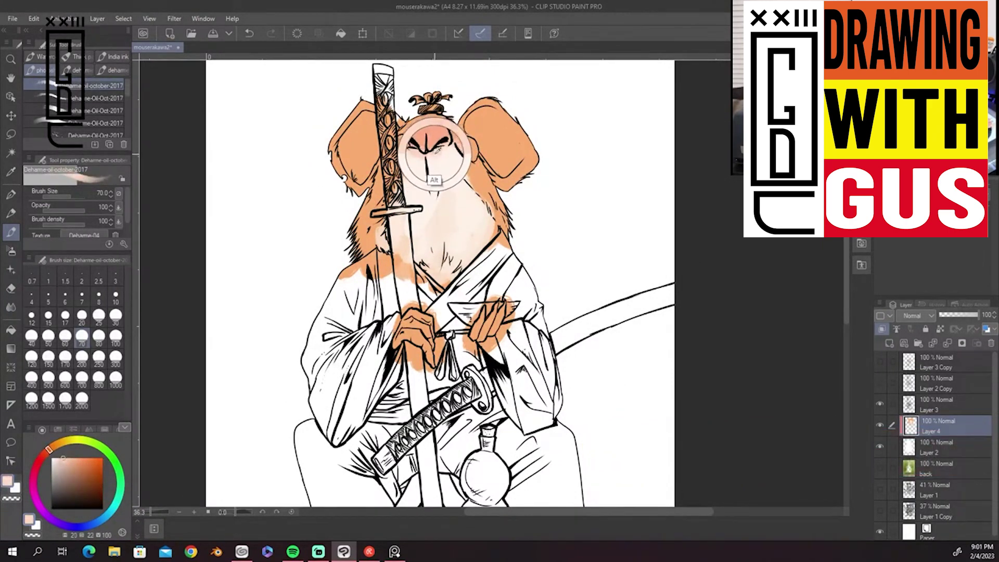
left_click(435, 155, "alt")
left_click(461, 169, "alt")
left_click(467, 174, "alt")
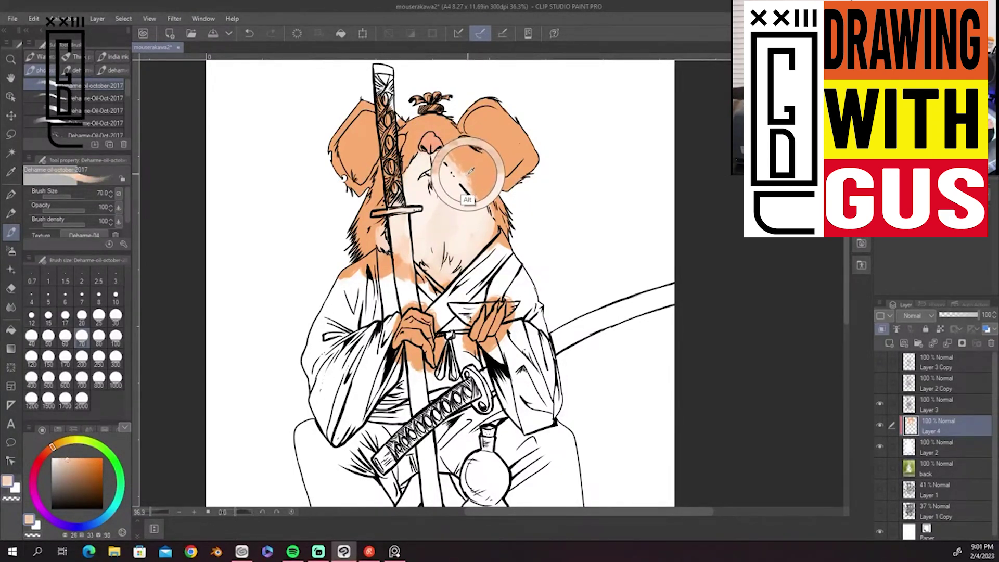
mouse_move(462, 184)
left_mouse_down()
mouse_move(448, 163)
mouse_move(483, 209)
mouse_move(455, 201)
mouse_move(481, 216)
mouse_move(441, 202)
mouse_move(459, 196)
mouse_move(455, 179)
mouse_move(452, 206)
mouse_move(457, 173)
mouse_move(468, 212)
left_mouse_up()
left_click(466, 206, "alt")
left_click(466, 207, "alt")
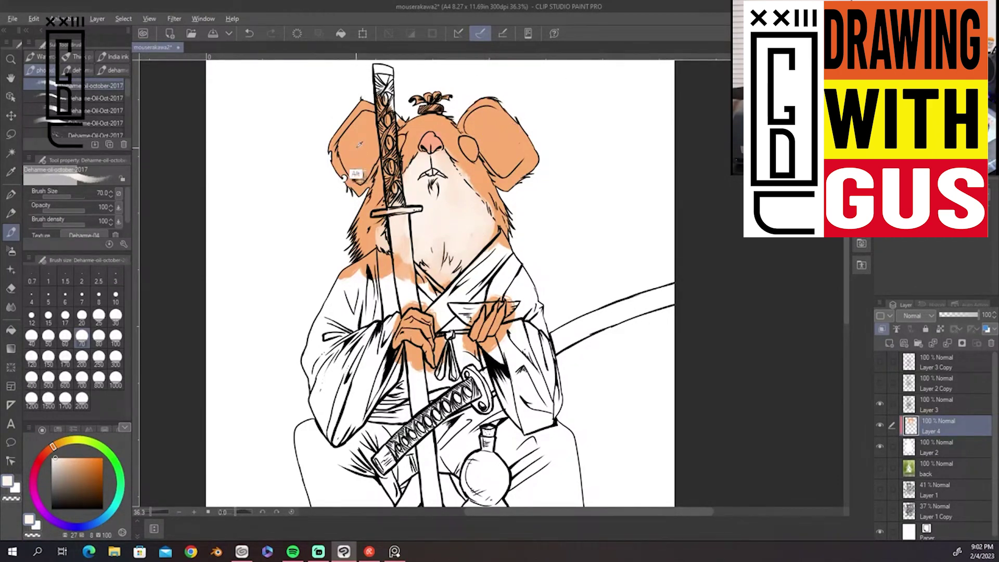
Paint the inner ears and the eyes in a muted brown
left_click(355, 176, "alt")
left_click(70, 481)
mouse_move(364, 123)
left_mouse_down()
mouse_move(357, 159)
mouse_move(340, 155)
mouse_move(364, 171)
mouse_move(373, 156)
mouse_move(358, 165)
mouse_move(346, 140)
mouse_move(370, 120)
mouse_move(364, 141)
mouse_move(363, 106)
mouse_move(375, 138)
left_mouse_up()
mouse_move(475, 121)
left_mouse_down()
mouse_move(495, 157)
mouse_move(507, 119)
mouse_move(481, 111)
left_mouse_up()
mouse_move(503, 177)
left_mouse_down()
mouse_move(528, 157)
mouse_move(494, 174)
mouse_move(474, 113)
mouse_move(476, 156)
mouse_move(465, 159)
left_mouse_up()
left_click_drag(397, 130, 400, 146)
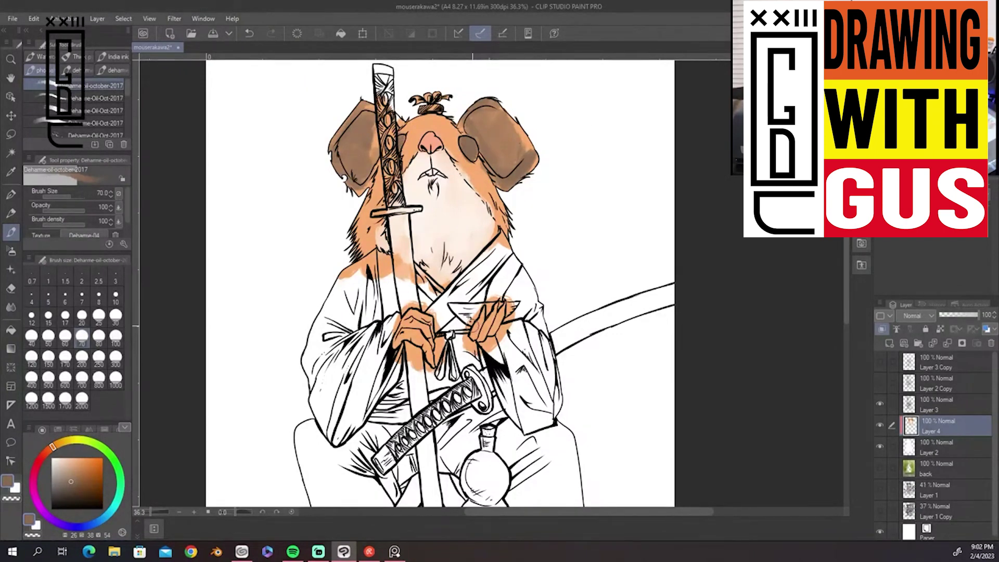
Paint the mouth pink and recolour both hands in a paler pink
left_click(50, 452)
left_click(70, 460)
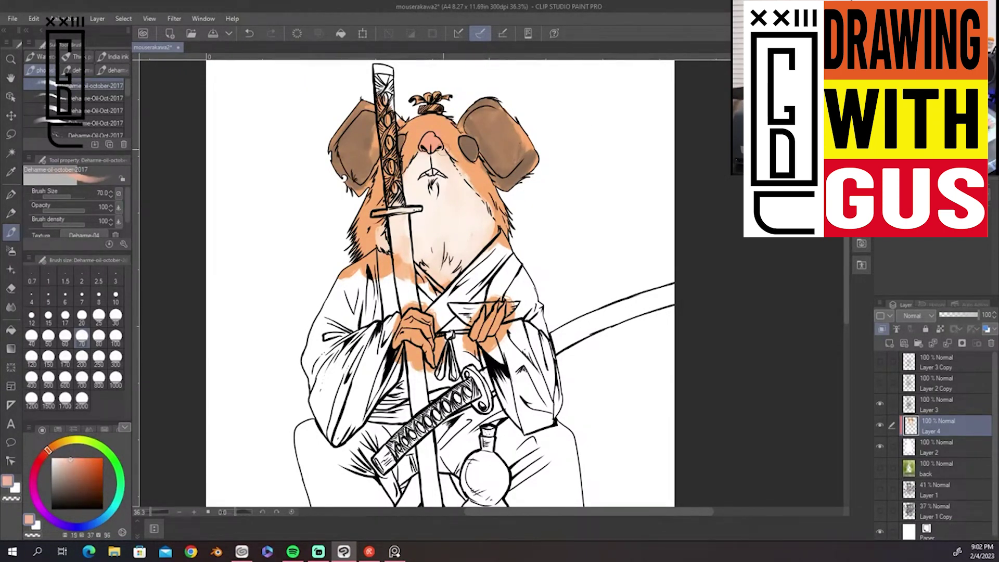
mouse_move(436, 180)
left_mouse_down()
mouse_move(438, 170)
mouse_move(427, 175)
left_mouse_up()
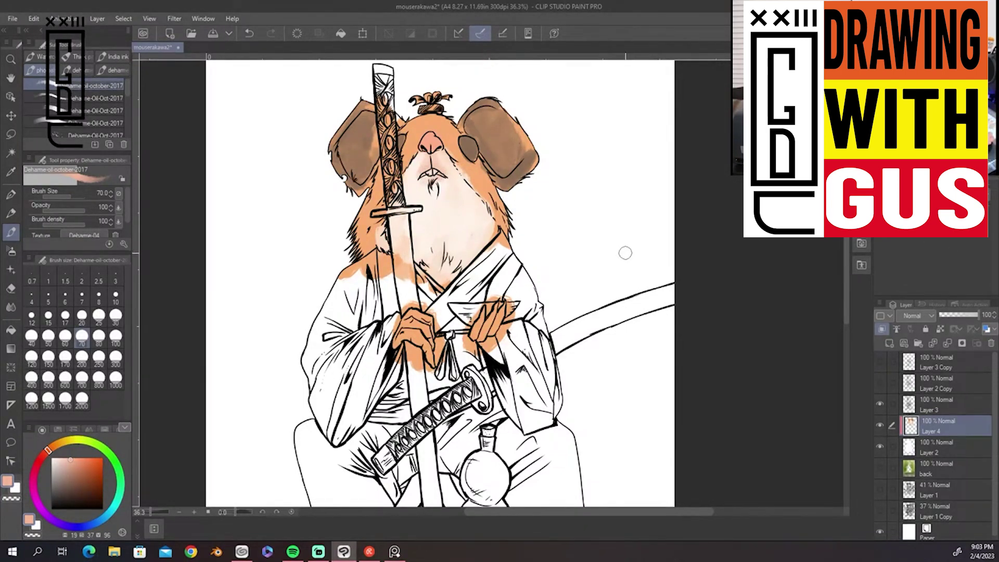
left_click(67, 459)
mouse_move(476, 328)
left_mouse_down()
mouse_move(484, 315)
mouse_move(499, 317)
mouse_move(497, 329)
left_mouse_up()
mouse_move(436, 342)
left_mouse_down()
mouse_move(423, 319)
mouse_move(406, 321)
mouse_move(435, 352)
mouse_move(428, 343)
left_mouse_up()
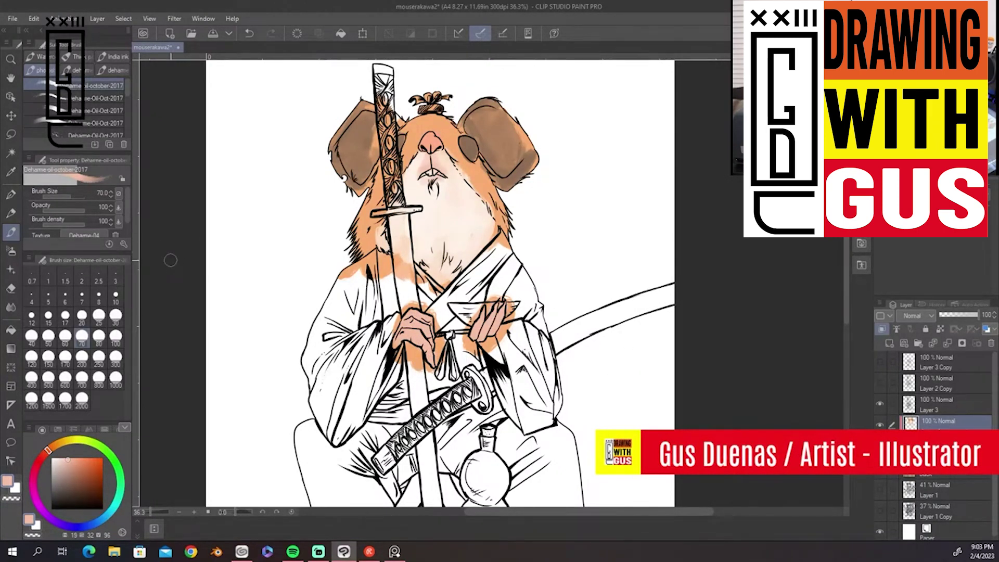
Repaint the eyes in a dark greyish brown and the inner ears in a warmer reddish brown
left_click(65, 494)
left_click_drag(468, 145, 469, 141)
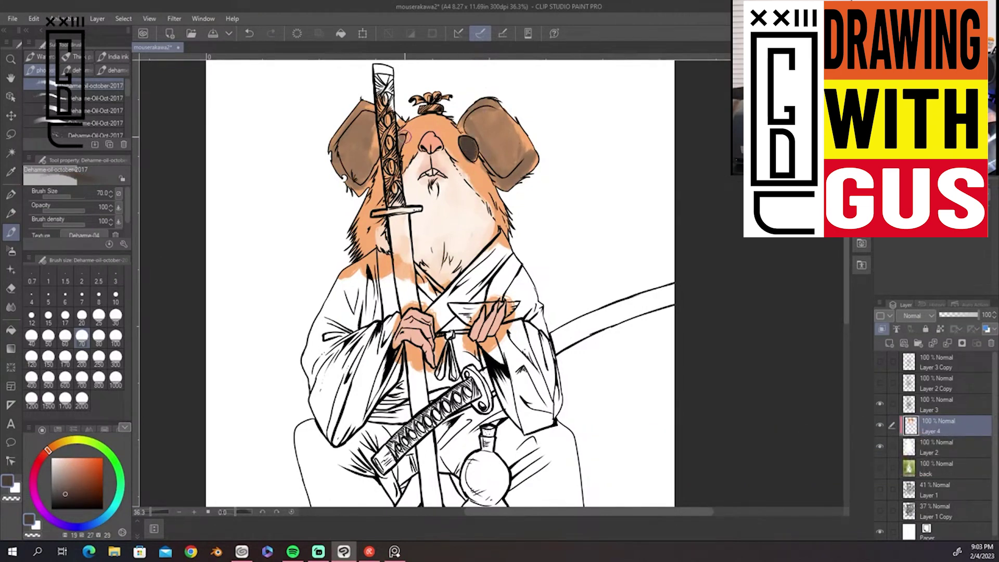
left_click(82, 482)
mouse_move(486, 116)
left_mouse_down()
mouse_move(489, 148)
mouse_move(504, 164)
left_mouse_up()
mouse_move(349, 159)
left_mouse_down()
mouse_move(368, 123)
mouse_move(340, 164)
left_mouse_up()
mouse_move(531, 155)
left_mouse_down()
mouse_move(528, 170)
mouse_move(511, 116)
left_mouse_up()
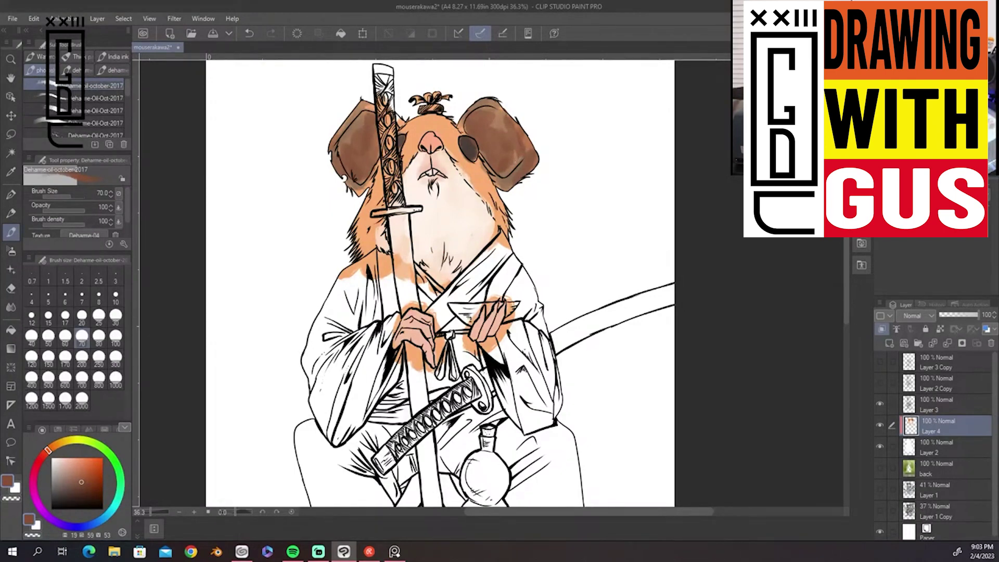
Paint the crossed collar and chest of the inner robe pale cream-orange, and clean up the bowl hand's wrist in pink
key("alt+Tab")
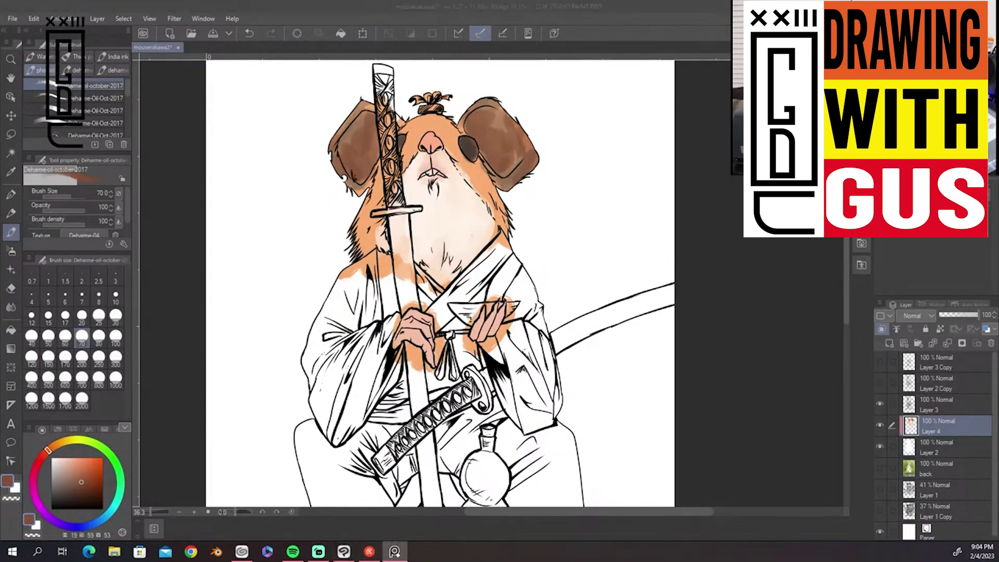
left_click(464, 244, "alt")
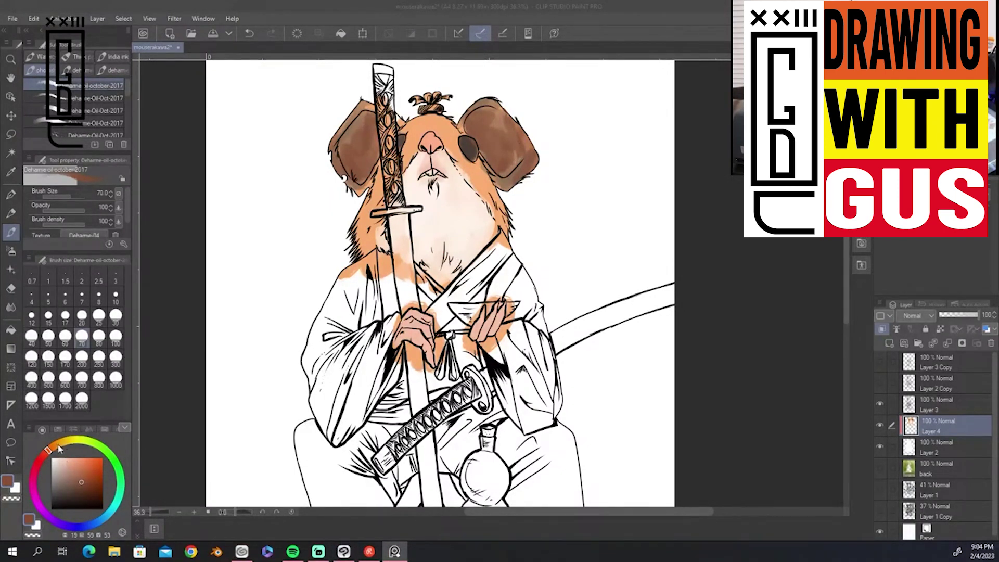
mouse_move(504, 243)
left_mouse_down()
mouse_move(446, 316)
mouse_move(454, 304)
mouse_move(438, 312)
mouse_move(424, 284)
left_mouse_up()
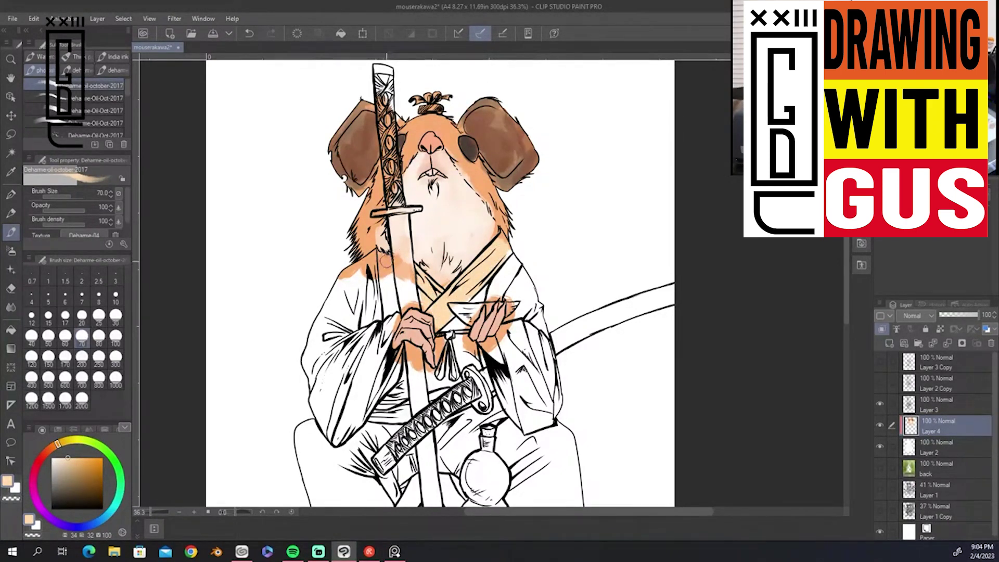
mouse_move(431, 379)
left_mouse_down()
mouse_move(460, 341)
mouse_move(452, 326)
mouse_move(467, 355)
left_mouse_up()
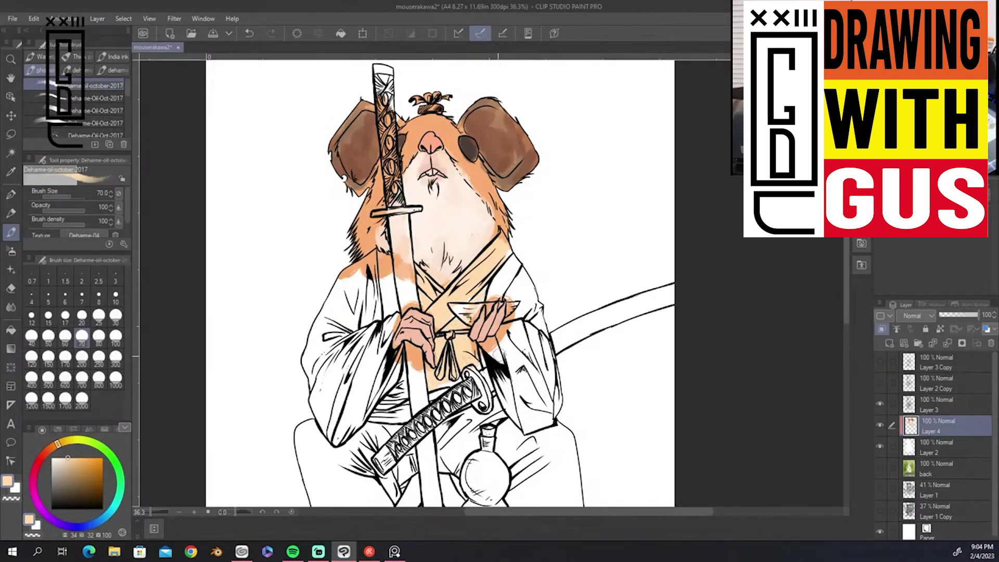
left_click(489, 344, "alt")
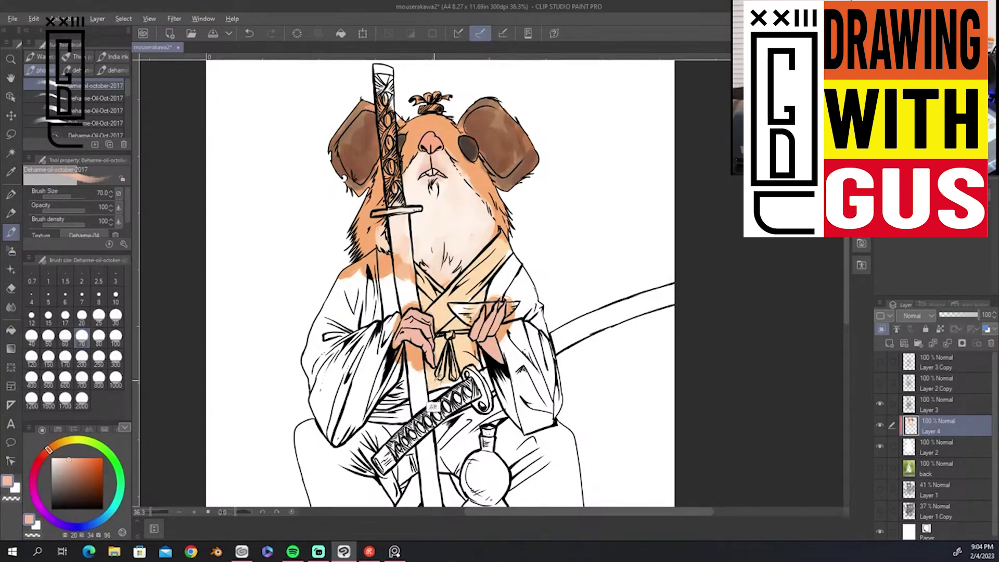
left_click(436, 380, "alt")
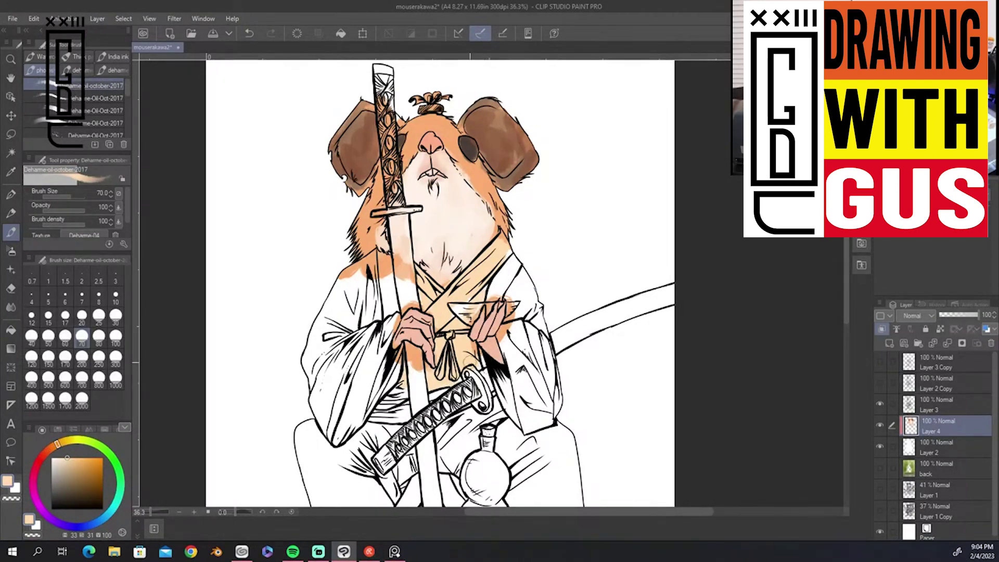
Repaint the crossed collar in a darker tan and fill the folded waist sash with the same tan
left_click(75, 466)
mouse_move(453, 296)
left_mouse_down()
mouse_move(501, 239)
mouse_move(462, 297)
left_mouse_up()
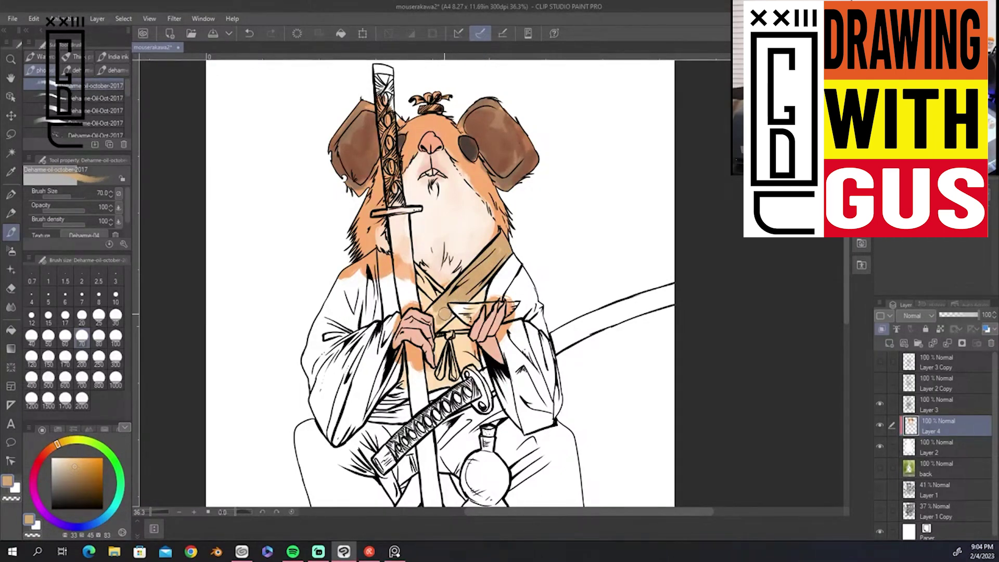
left_click_drag(419, 269, 432, 299)
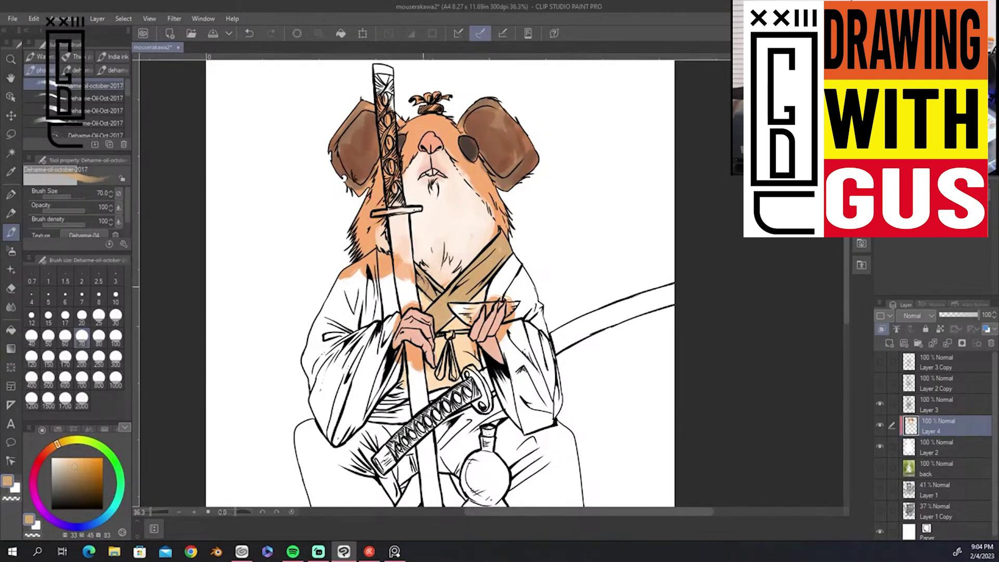
mouse_move(384, 411)
left_mouse_down()
mouse_move(407, 395)
mouse_move(448, 390)
left_mouse_up()
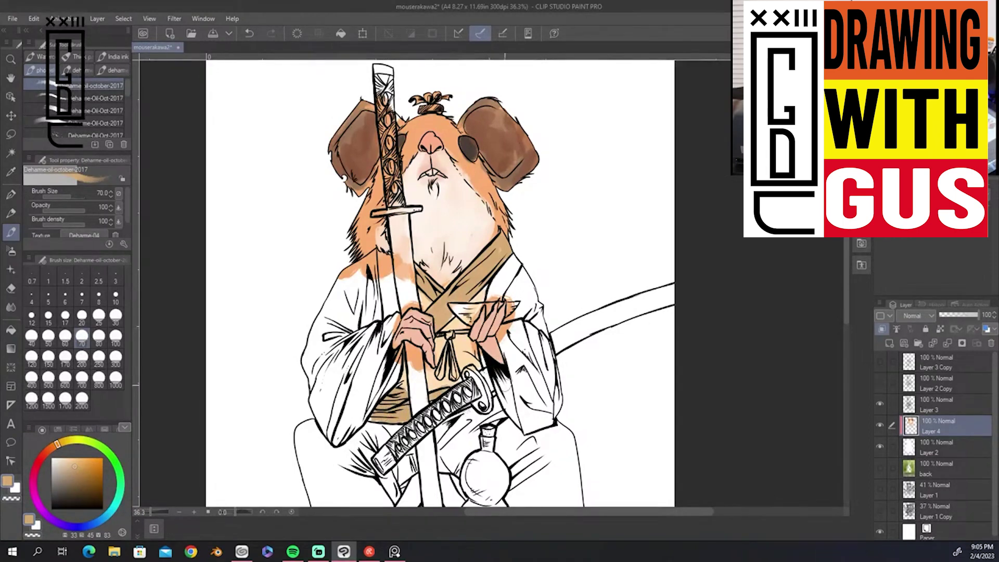
left_click(468, 344, "alt")
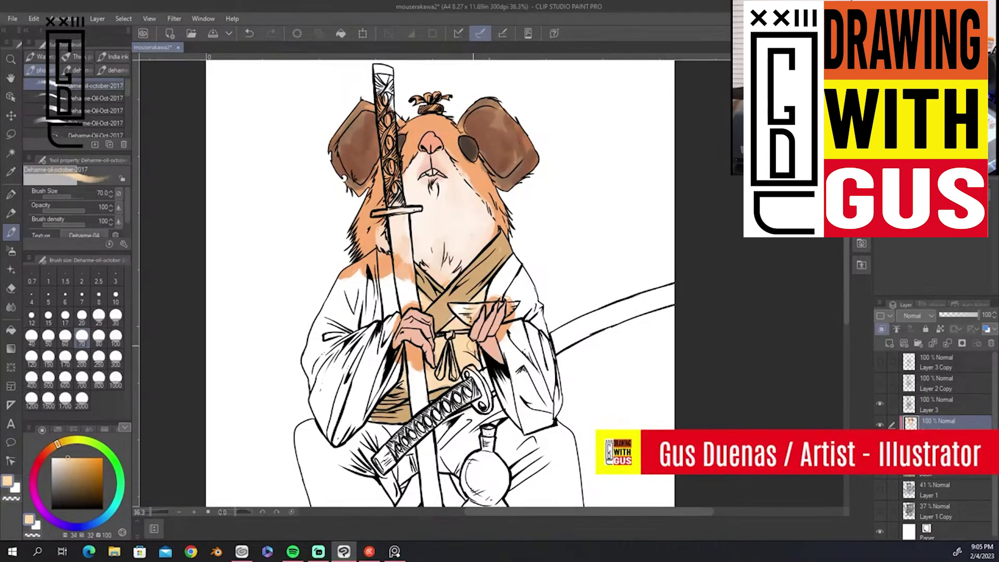
left_click(462, 344, "alt")
Try a light purple on the shoulder of the sleeve beside the upright sword
left_click(58, 523)
left_click(65, 460)
mouse_move(363, 264)
left_mouse_down()
mouse_move(329, 327)
mouse_move(385, 291)
left_mouse_up()
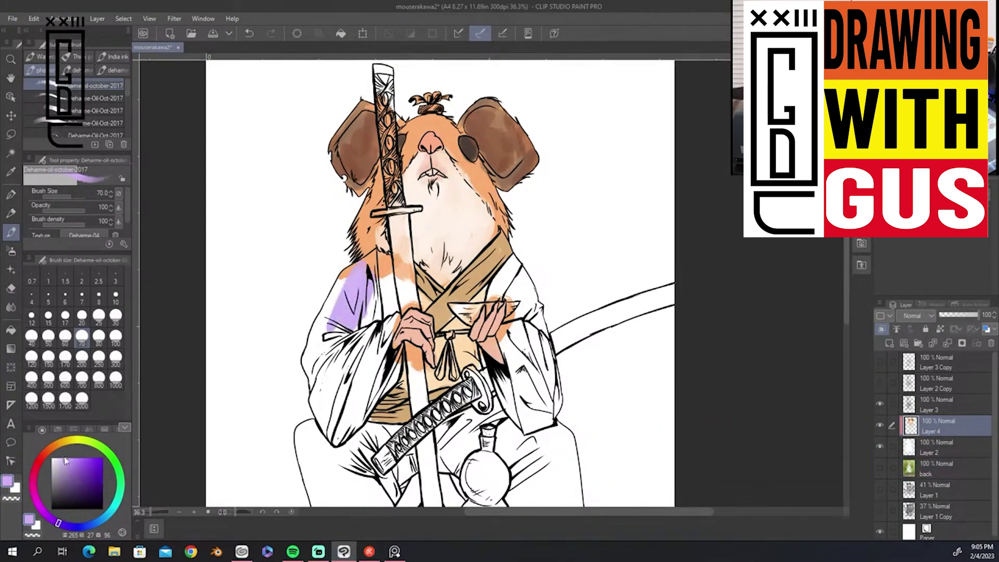
Paint the shoulder and full sleeve of the arm holding the upright sword in a muted slate blue
left_click_drag(65, 525, 84, 527)
left_click(63, 474)
mouse_move(359, 257)
left_mouse_down()
mouse_move(377, 305)
mouse_move(382, 247)
mouse_move(398, 306)
mouse_move(338, 266)
mouse_move(364, 251)
mouse_move(361, 293)
mouse_move(388, 333)
mouse_move(396, 312)
mouse_move(349, 437)
mouse_move(312, 334)
mouse_move(320, 431)
left_mouse_up()
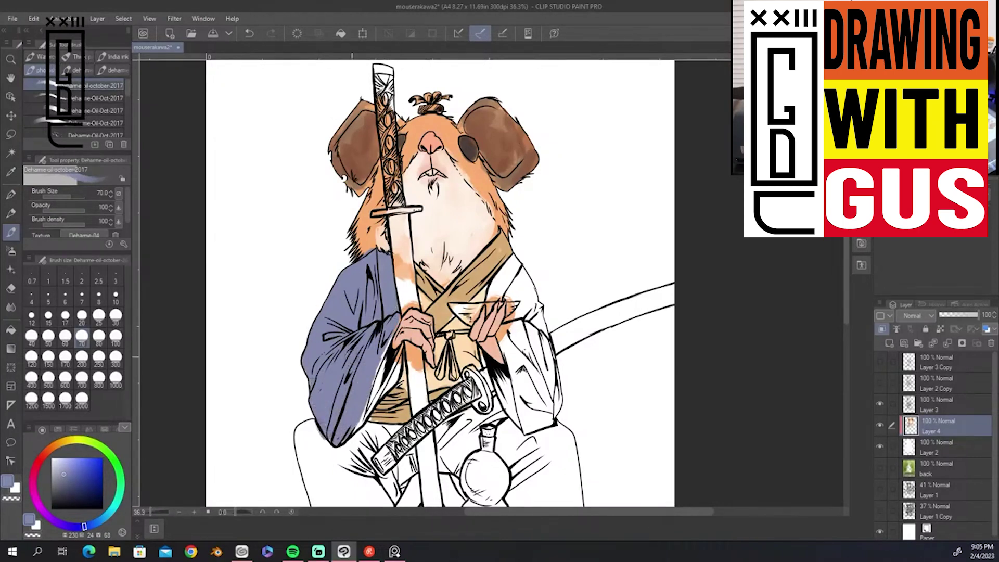
mouse_move(374, 258)
left_mouse_down()
mouse_move(375, 363)
mouse_move(389, 357)
mouse_move(352, 429)
mouse_move(326, 431)
left_mouse_up()
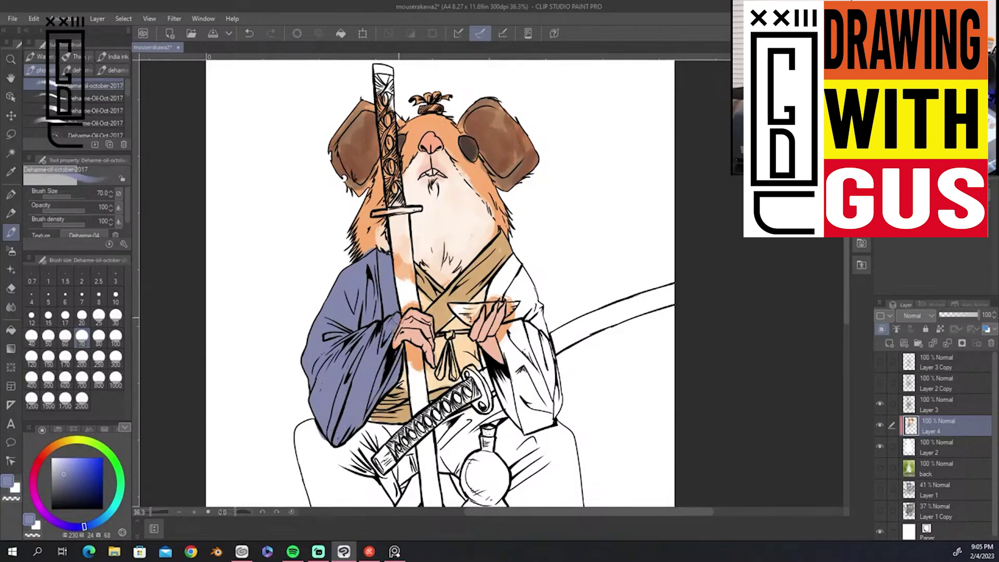
Paint the shoulder and sleeve of the arm holding the bowl in the same slate blue, down to the cuff
left_click_drag(510, 264, 500, 297)
scroll(564, 276, "up", 2)
left_click_drag(484, 244, 494, 307)
mouse_move(499, 270)
left_mouse_down()
mouse_move(468, 312)
mouse_move(494, 474)
mouse_move(520, 323)
mouse_move(542, 496)
mouse_move(508, 468)
mouse_move(468, 398)
mouse_move(487, 484)
mouse_move(461, 486)
left_mouse_up()
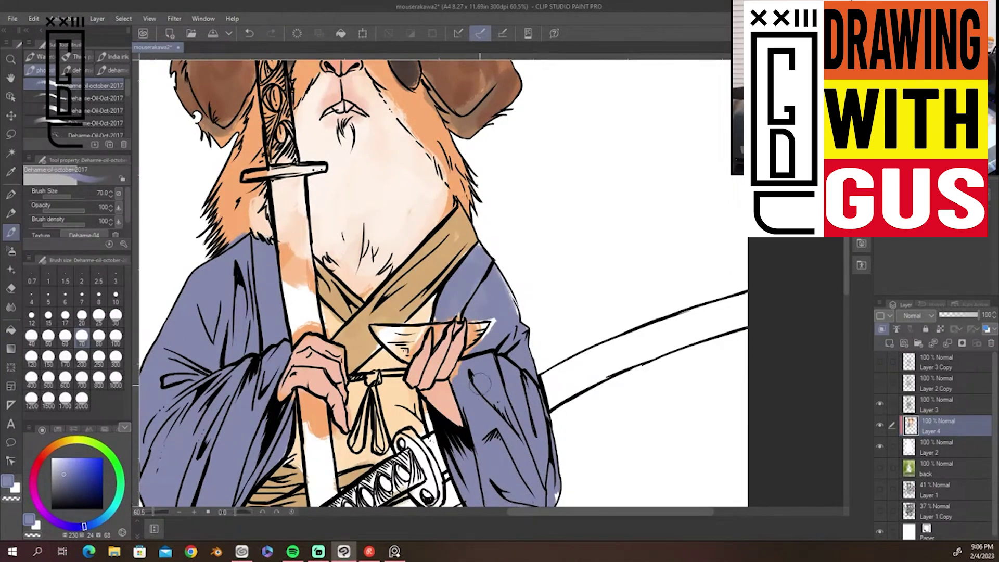
scroll(489, 364, "down", 5)
mouse_move(494, 305)
left_mouse_down()
mouse_move(515, 328)
mouse_move(547, 312)
mouse_move(479, 326)
left_mouse_up()
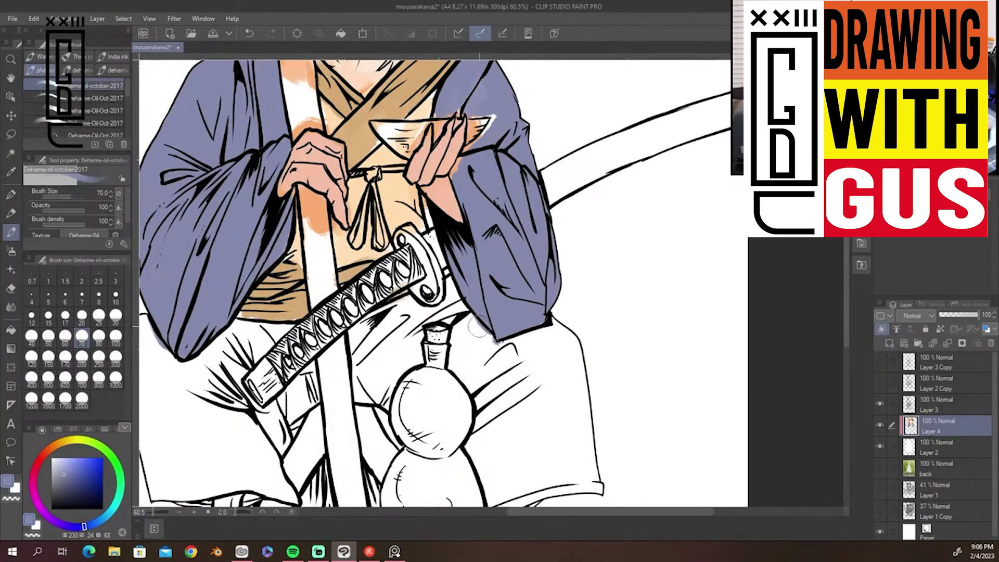
Reduce the brush size to 30 and fill the slate blue gaps along the bowl's rim and fingertips
scroll(425, 206, "up", 1)
key("[")
key("[")
key("[")
key("bracketleft")
left_click_drag(496, 110, 463, 103)
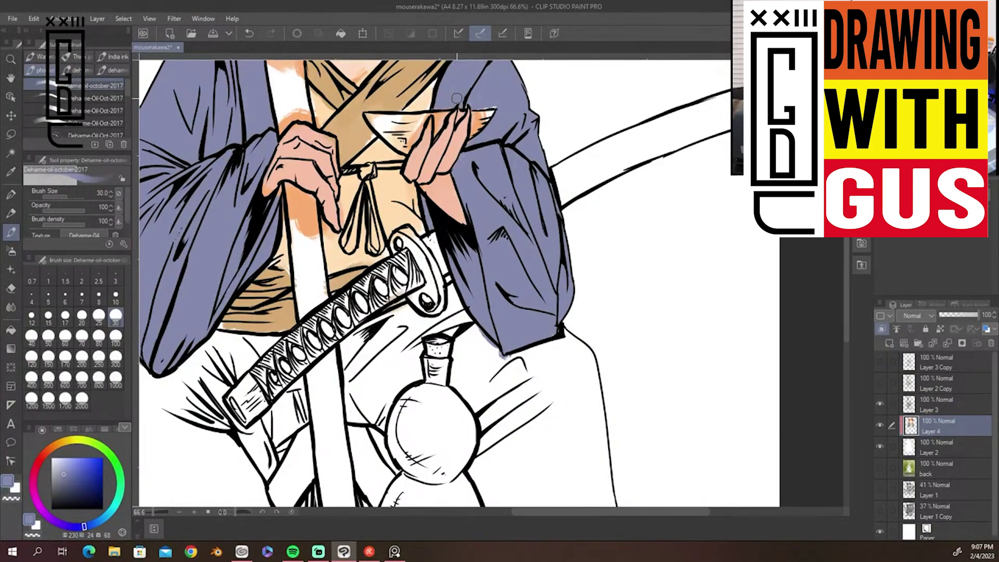
Touch up the collar, inner robe, sash and sleeve edges with tan, cream and slate blue sampled from the clothing
mouse_move(562, 121)
left_mouse_down()
mouse_move(645, 276)
mouse_move(652, 253)
left_mouse_up()
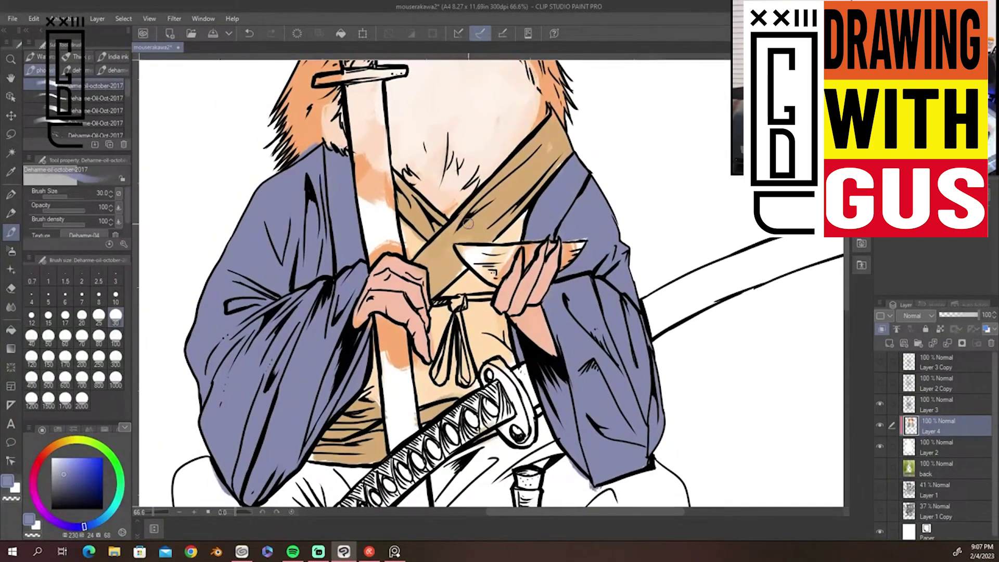
left_click(505, 203, "alt")
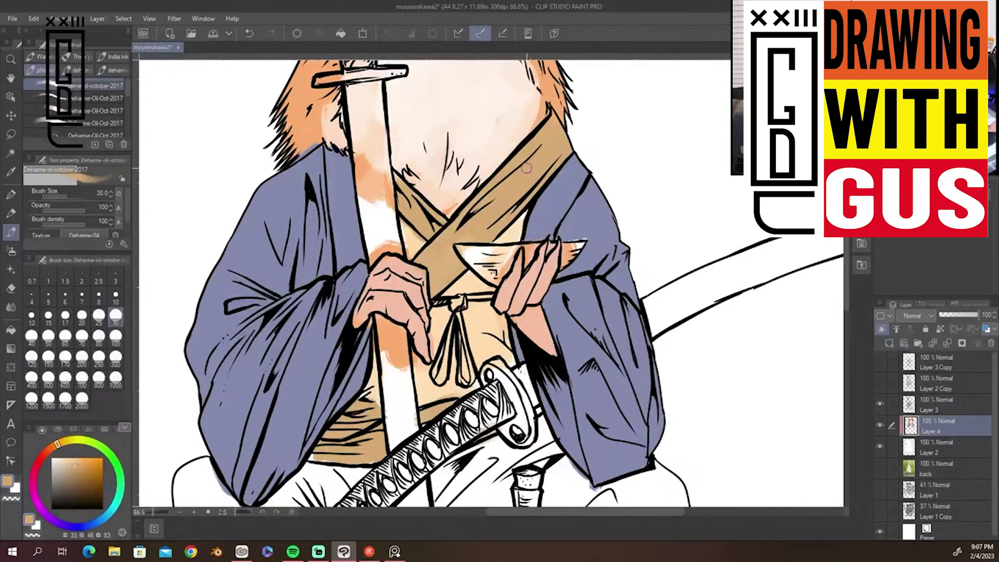
left_click(411, 256, "alt")
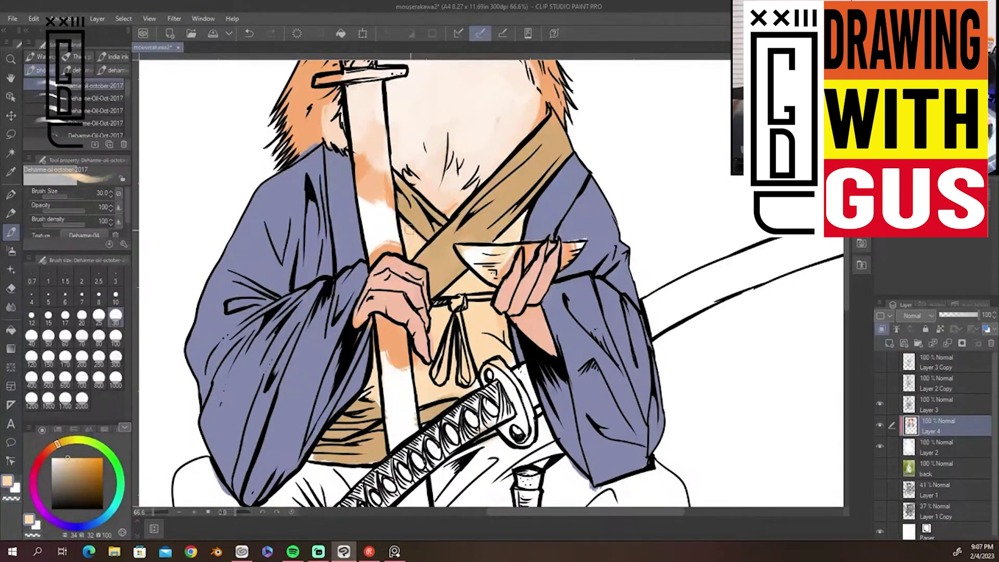
mouse_move(425, 368)
left_mouse_down()
mouse_move(416, 358)
mouse_move(433, 336)
left_mouse_up()
left_click(340, 455, "alt")
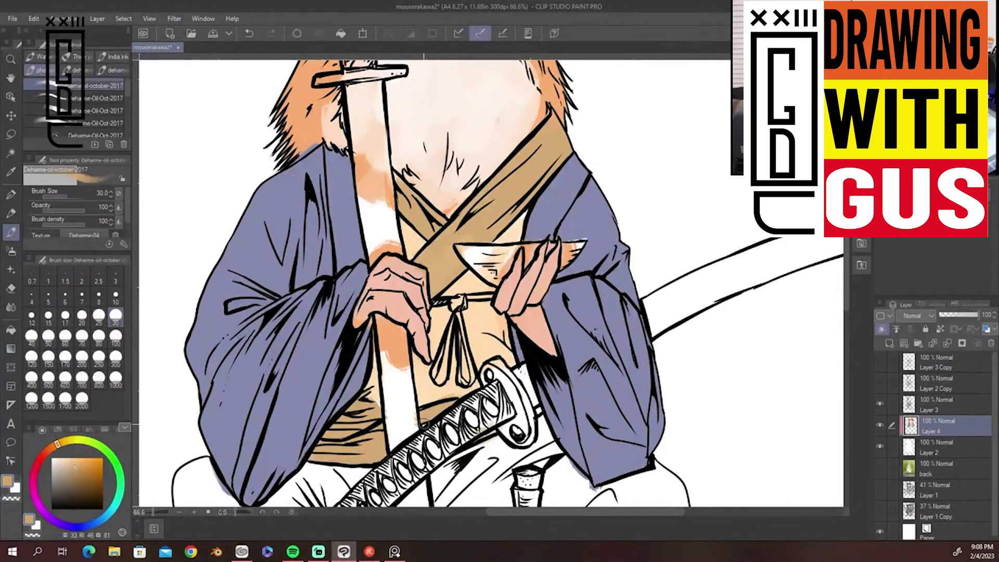
left_click(603, 226, "alt")
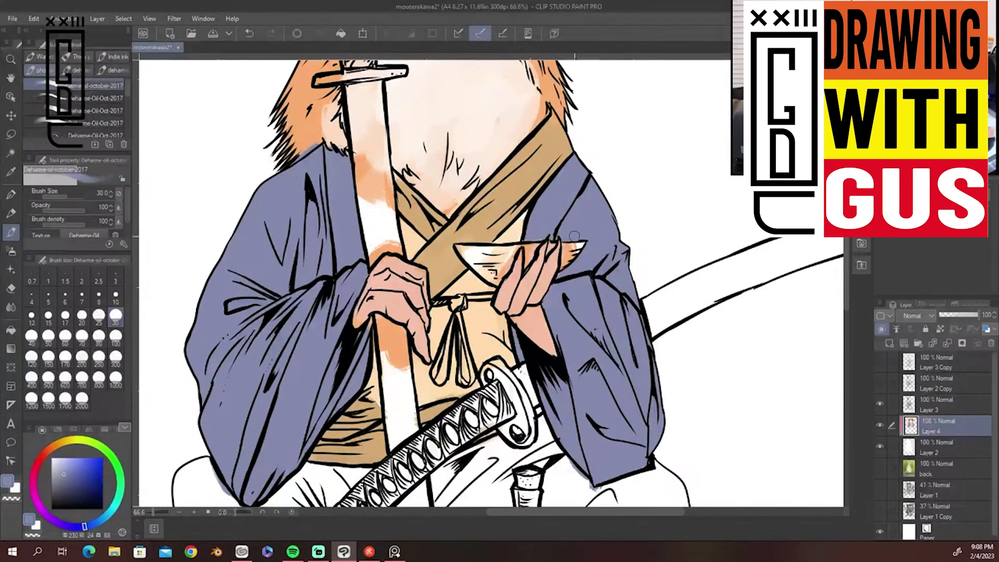
Paint the upright sword's scabbard ochre brown, from the guard down past the gripping hand to the second sword's handle
left_click_drag(579, 277, 624, 130)
left_click_drag(603, 195, 639, 370)
left_click(58, 443)
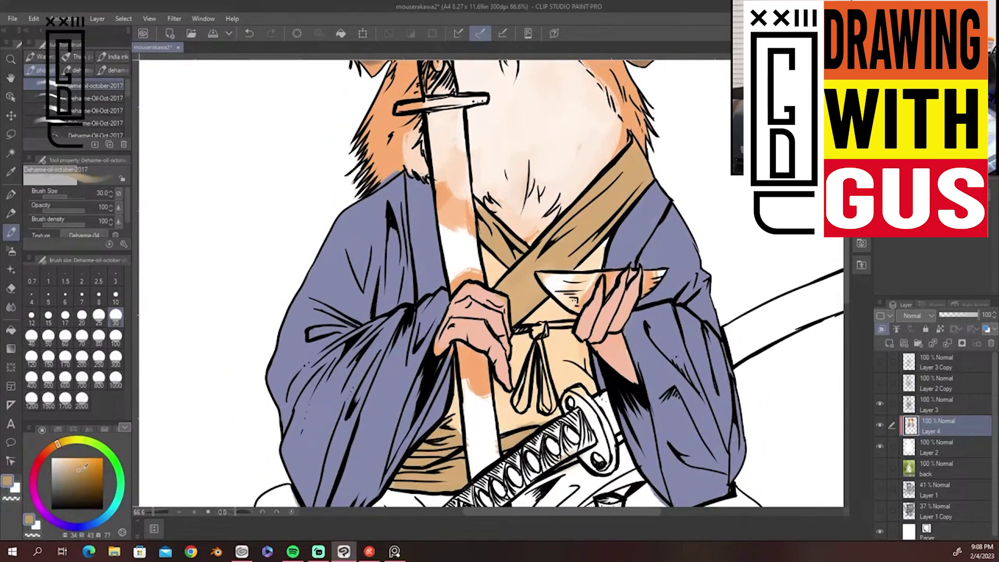
left_click_drag(85, 465, 90, 477)
mouse_move(439, 117)
left_mouse_down()
mouse_move(450, 229)
mouse_move(435, 147)
left_mouse_up()
mouse_move(463, 109)
left_mouse_down()
mouse_move(481, 276)
mouse_move(445, 237)
left_mouse_up()
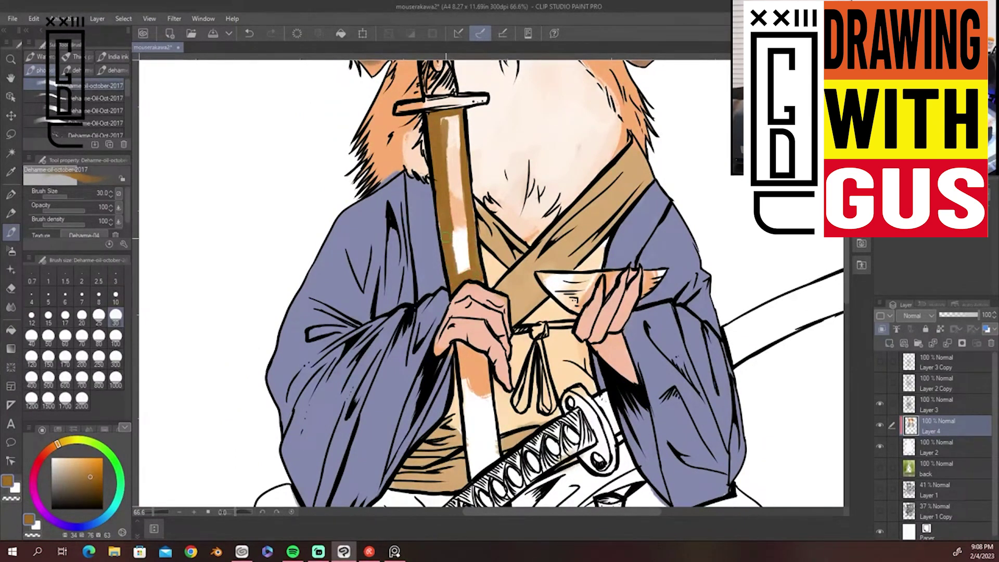
mouse_move(460, 273)
left_mouse_down()
mouse_move(462, 182)
mouse_move(442, 127)
left_mouse_up()
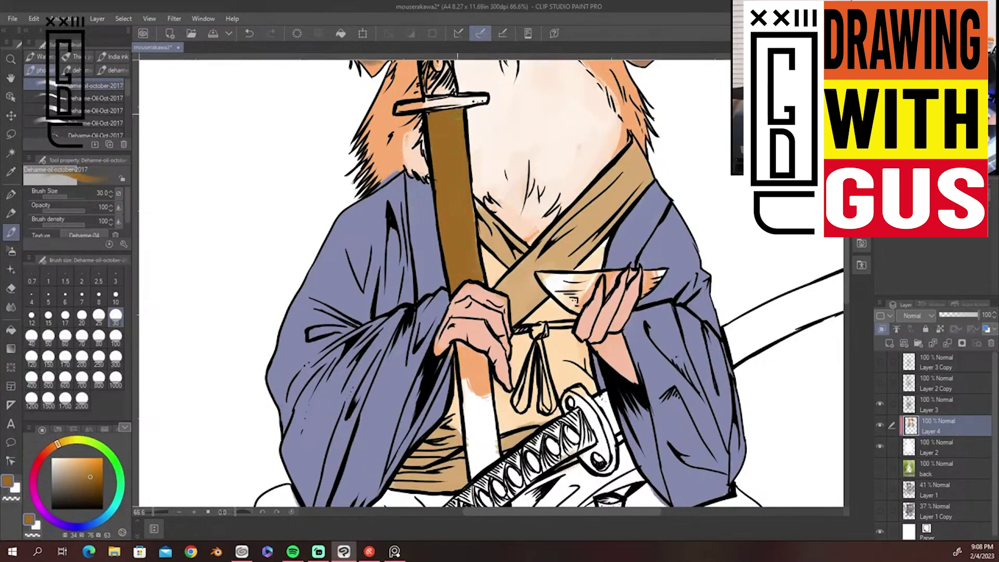
left_click_drag(619, 326, 638, 178)
mouse_move(477, 199)
left_mouse_down()
mouse_move(499, 210)
mouse_move(492, 328)
mouse_move(507, 302)
mouse_move(505, 212)
left_mouse_up()
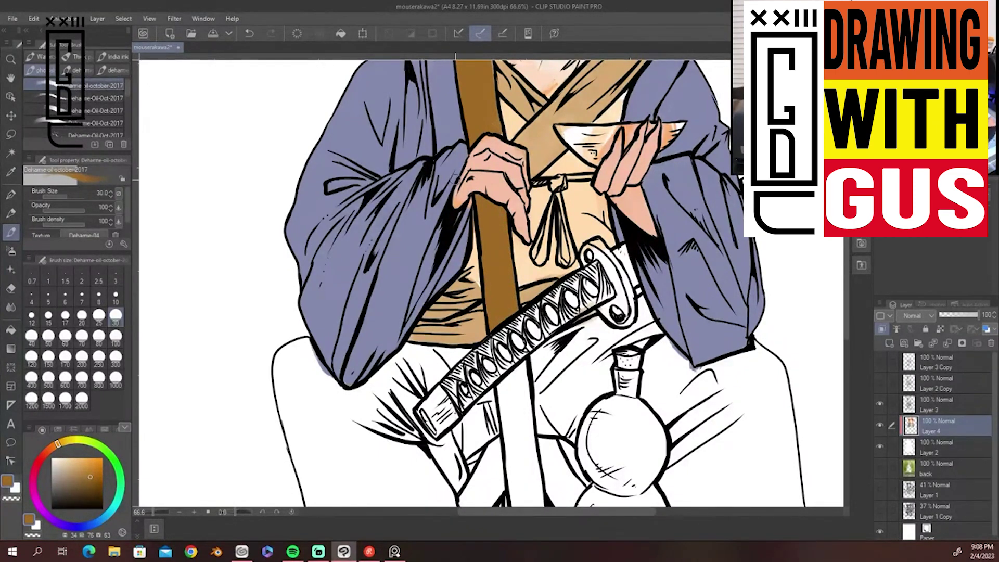
Cover the stray orange around the sword-gripping hand using pink, slate blue and cream sampled from the adjoining areas
left_click(481, 179, "alt")
left_click_drag(461, 182, 456, 202)
left_click(459, 252, "alt")
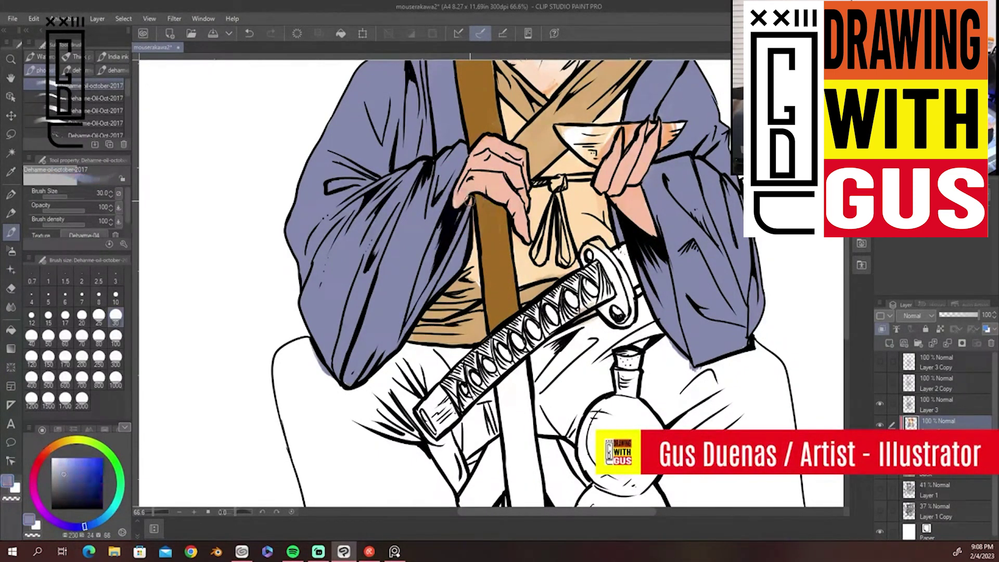
left_click(471, 212, "alt")
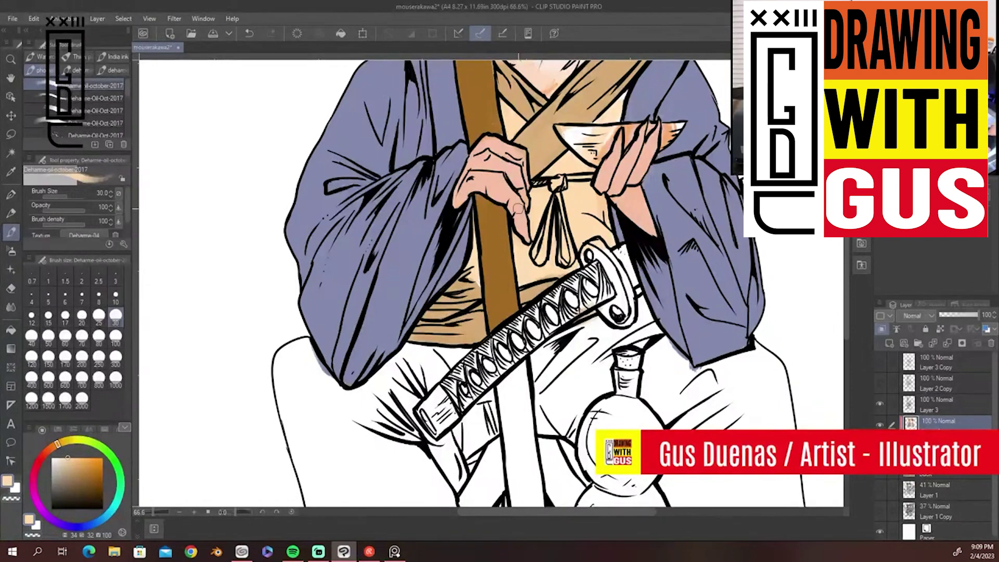
Continue the ochre brown down the lower part of the upright scabbard to its tip on the ground
left_click(504, 289, "alt")
mouse_move(515, 372)
left_mouse_down()
mouse_move(526, 173)
mouse_move(520, 253)
left_mouse_up()
mouse_move(528, 167)
left_mouse_down()
mouse_move(544, 356)
mouse_move(562, 385)
mouse_move(541, 411)
mouse_move(564, 408)
mouse_move(546, 302)
left_mouse_up()
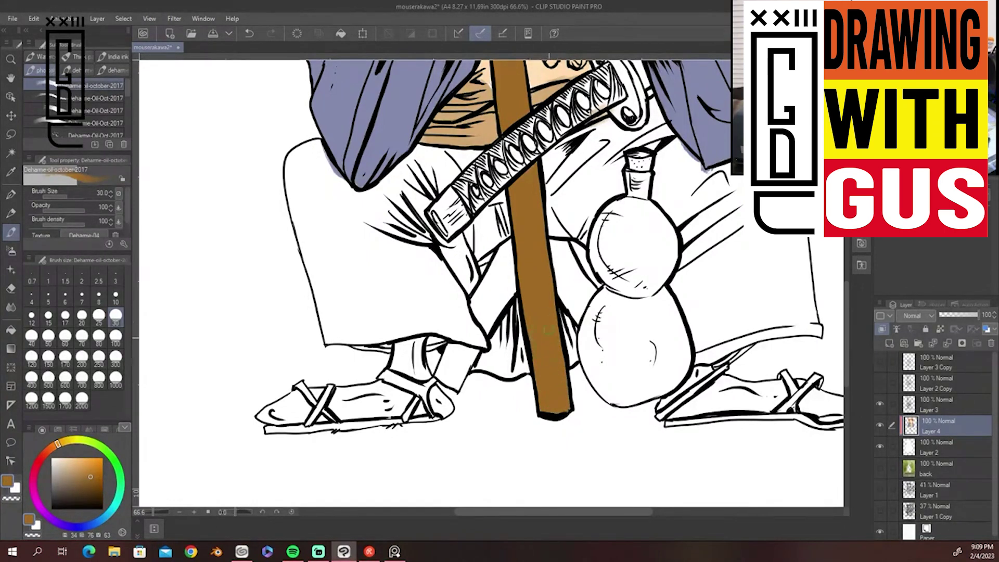
Paint the hanging cloth between the legs, behind the scabbard, in a dark navy derived from the sleeve blue
left_click(712, 120, "alt")
left_click(69, 489)
mouse_move(511, 312)
left_mouse_down()
mouse_move(505, 344)
mouse_move(488, 359)
mouse_move(522, 349)
mouse_move(518, 305)
mouse_move(570, 344)
mouse_move(572, 359)
mouse_move(522, 362)
left_mouse_up()
Paint the upright sword's guard and the patterned wrap of its handle in a yellowish gold
scroll(369, 170, "up", 15)
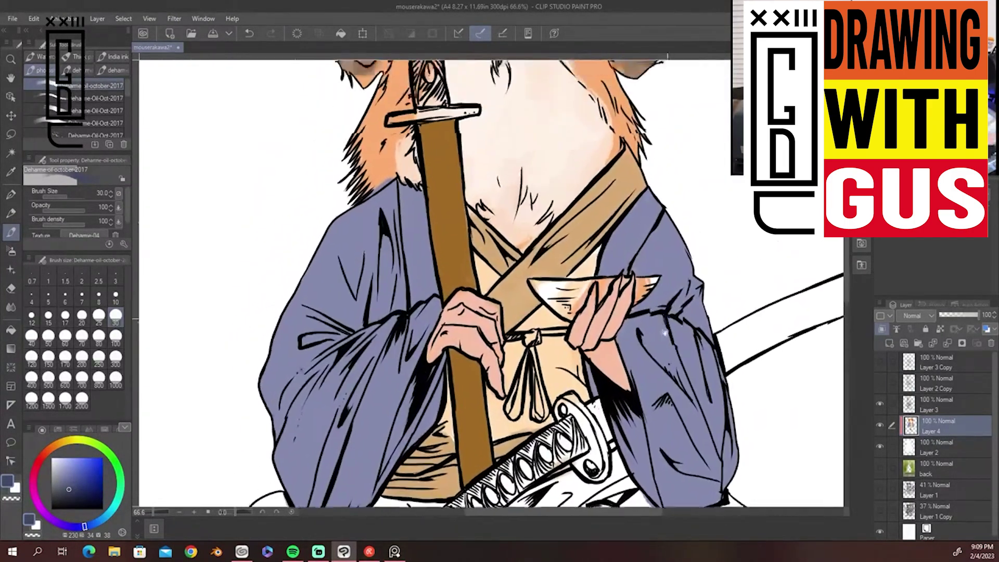
left_click_drag(701, 442, 720, 470)
left_click(61, 442)
left_click(81, 465)
left_click_drag(464, 258, 523, 255)
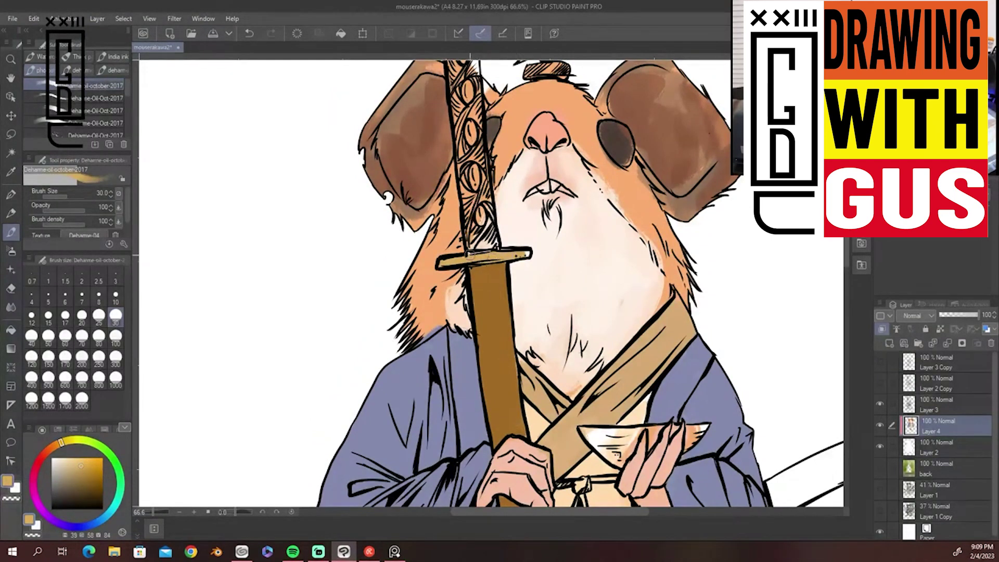
left_click_drag(471, 221, 489, 247)
left_click_drag(457, 92, 478, 129)
left_click_drag(483, 191, 489, 218)
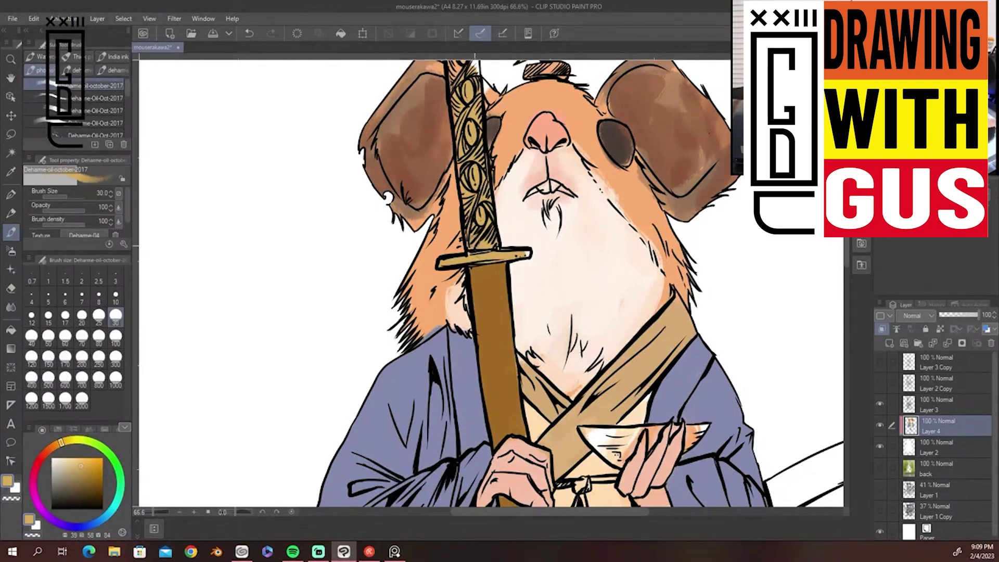
Extend the gold to the top end of the sword handle and apply it to the mouse's hair tie
scroll(469, 281, "up", 5)
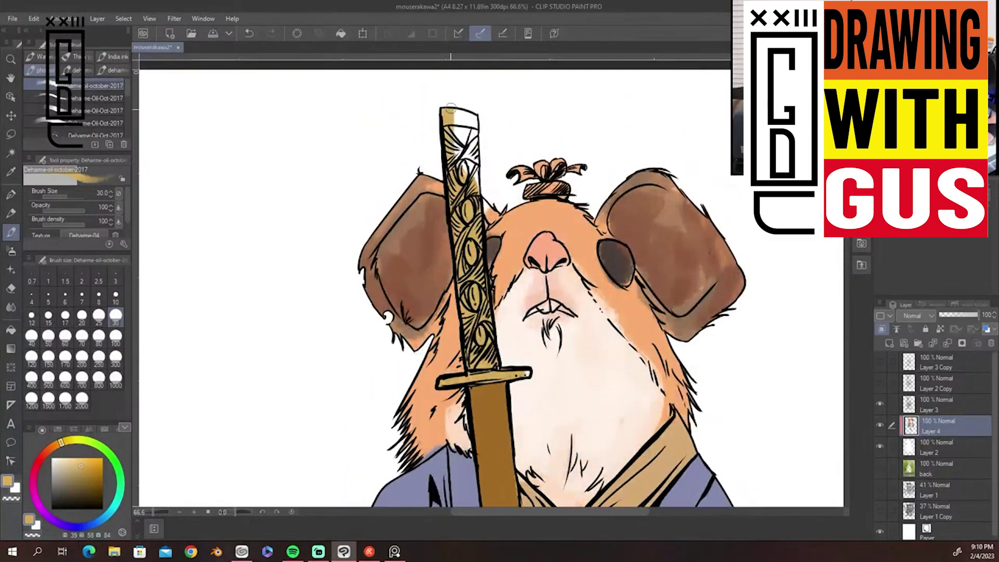
left_click_drag(477, 194, 475, 117)
left_click_drag(543, 169, 563, 168)
scroll(754, 432, "down", 20)
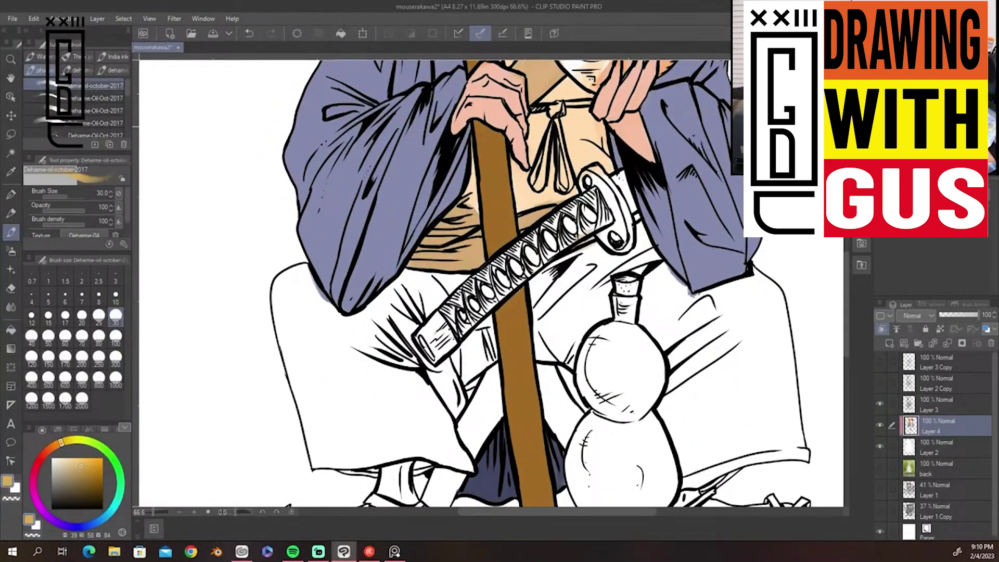
Paint the belt sword's wrapped handle and its curved scabbard in a darker ochre brown
left_click(89, 478)
mouse_move(458, 300)
left_mouse_down()
mouse_move(558, 222)
mouse_move(461, 329)
mouse_move(608, 217)
mouse_move(468, 286)
mouse_move(427, 327)
mouse_move(424, 348)
mouse_move(457, 307)
mouse_move(419, 339)
left_mouse_up()
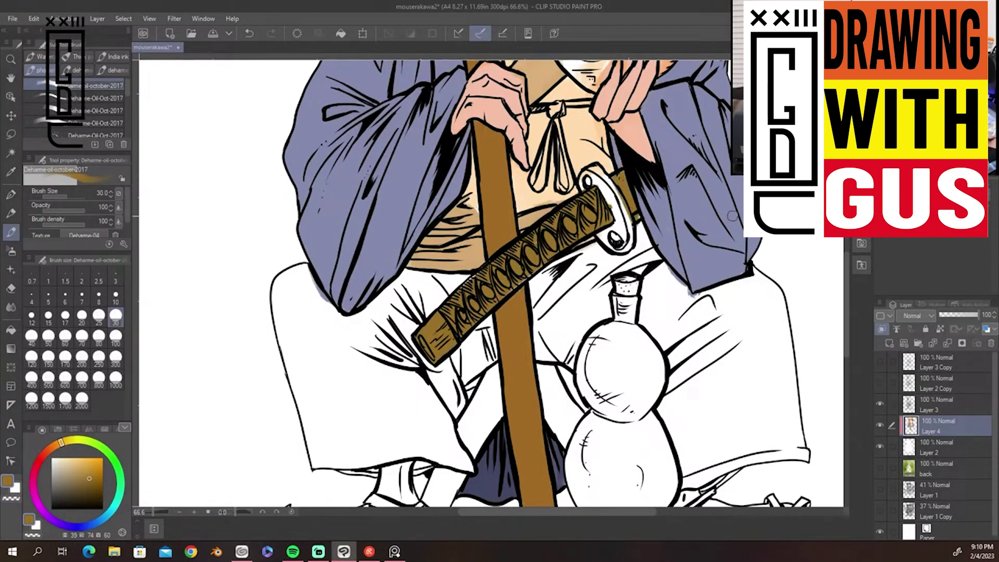
left_click_drag(731, 217, 552, 360)
left_click_drag(567, 244, 742, 176)
mouse_move(658, 201)
left_mouse_down()
mouse_move(728, 188)
mouse_move(598, 258)
mouse_move(579, 248)
left_mouse_up()
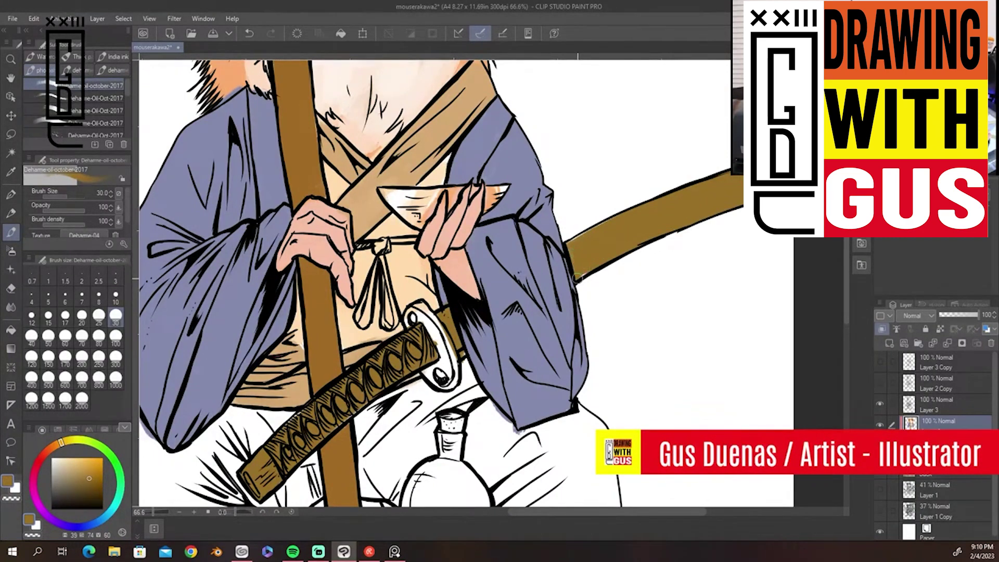
left_click_drag(581, 389, 731, 201)
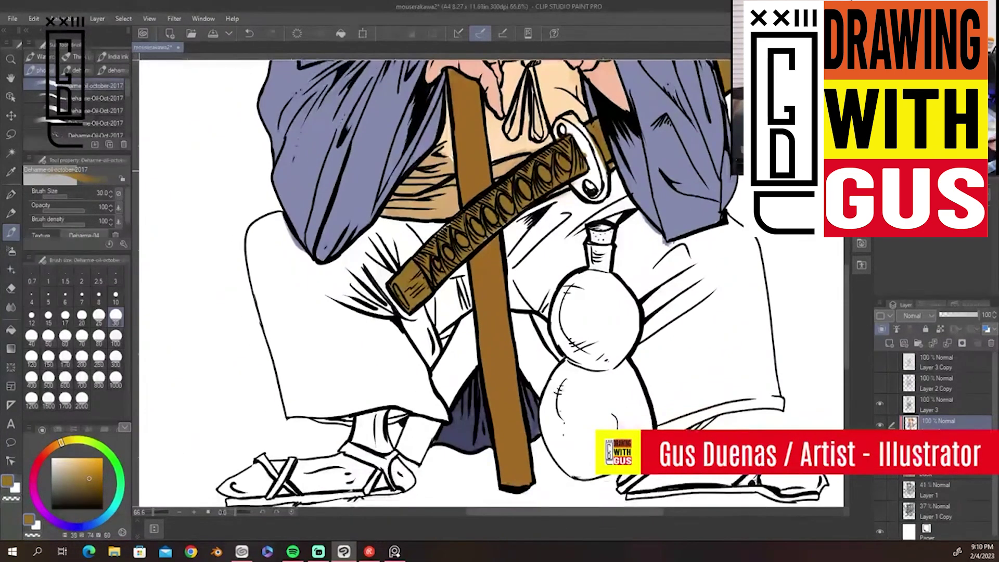
Choose a brighter golden yellow and paint the belt sword's guard and the end cap of its handle
left_click(66, 442)
left_click(97, 458)
left_click(85, 457)
mouse_move(561, 118)
left_mouse_down()
mouse_move(586, 144)
mouse_move(566, 117)
mouse_move(556, 130)
mouse_move(601, 192)
left_mouse_up()
mouse_move(416, 270)
left_mouse_down()
mouse_move(411, 296)
mouse_move(398, 278)
mouse_move(425, 289)
left_mouse_up()
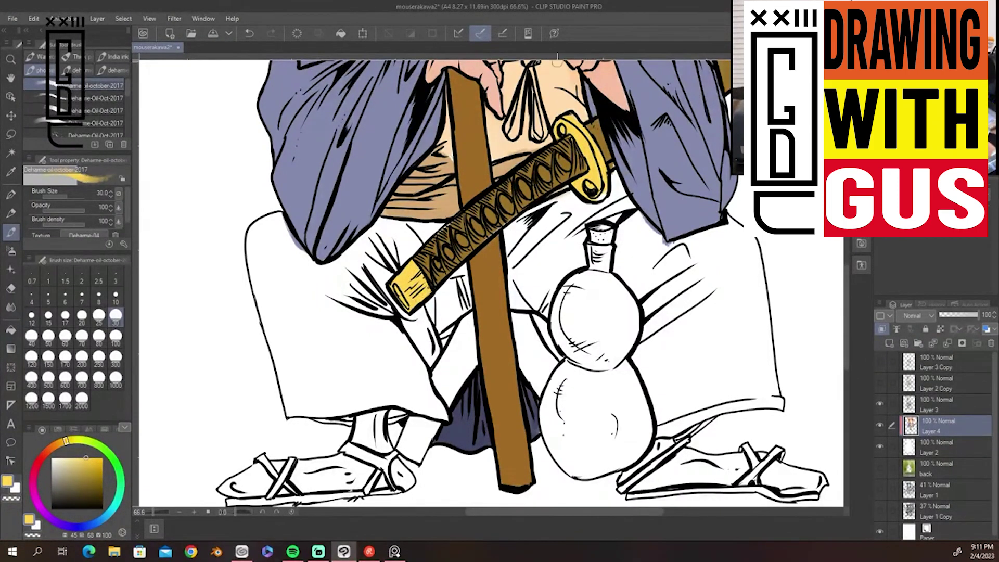
Apply the bright golden yellow to the upright sword's handle end and its guard
left_click_drag(616, 63, 661, 489)
left_click_drag(625, 234, 644, 444)
left_click_drag(459, 200, 491, 210)
left_click_drag(639, 327, 687, 76)
left_click_drag(522, 258, 602, 248)
left_click_drag(749, 468, 600, 79)
left_click_drag(628, 304, 605, 225)
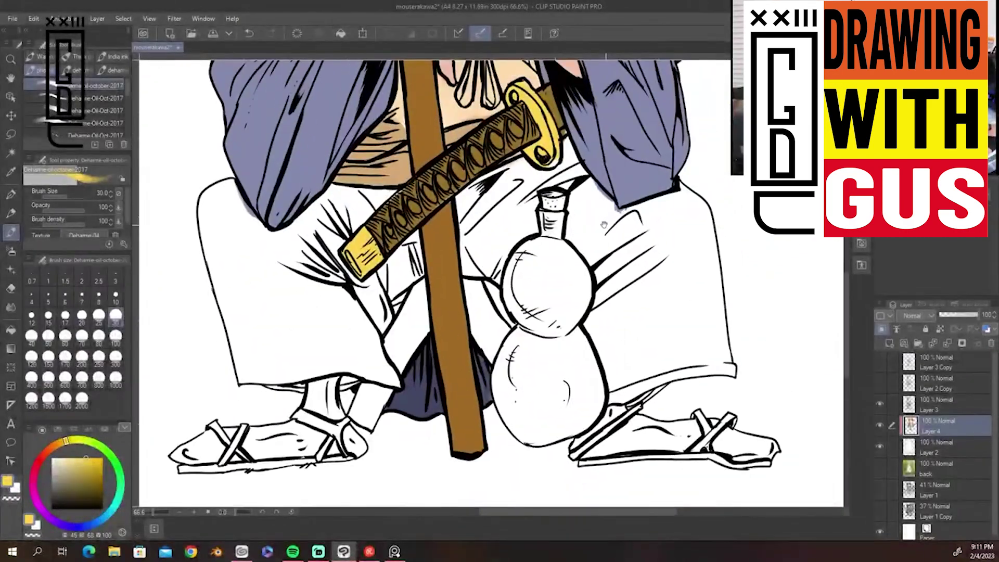
Choose a muted greyish brown and paint the knee and outer edge of the left-hand trouser leg
left_click(57, 445)
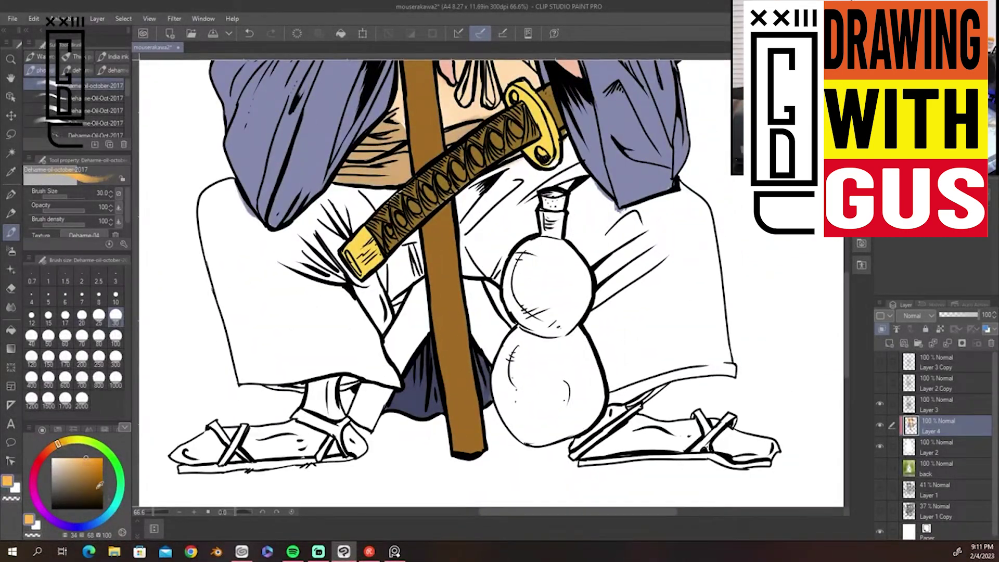
left_click(77, 486)
mouse_move(386, 194)
left_mouse_down()
mouse_move(320, 253)
mouse_move(385, 195)
left_mouse_up()
left_click(64, 480)
mouse_move(325, 256)
left_mouse_down()
mouse_move(391, 192)
mouse_move(288, 234)
mouse_move(275, 269)
mouse_move(266, 253)
left_mouse_up()
mouse_move(231, 187)
left_mouse_down()
mouse_move(281, 234)
mouse_move(225, 179)
mouse_move(211, 284)
mouse_move(222, 281)
left_mouse_up()
mouse_move(266, 218)
left_mouse_down()
mouse_move(237, 271)
mouse_move(244, 382)
left_mouse_up()
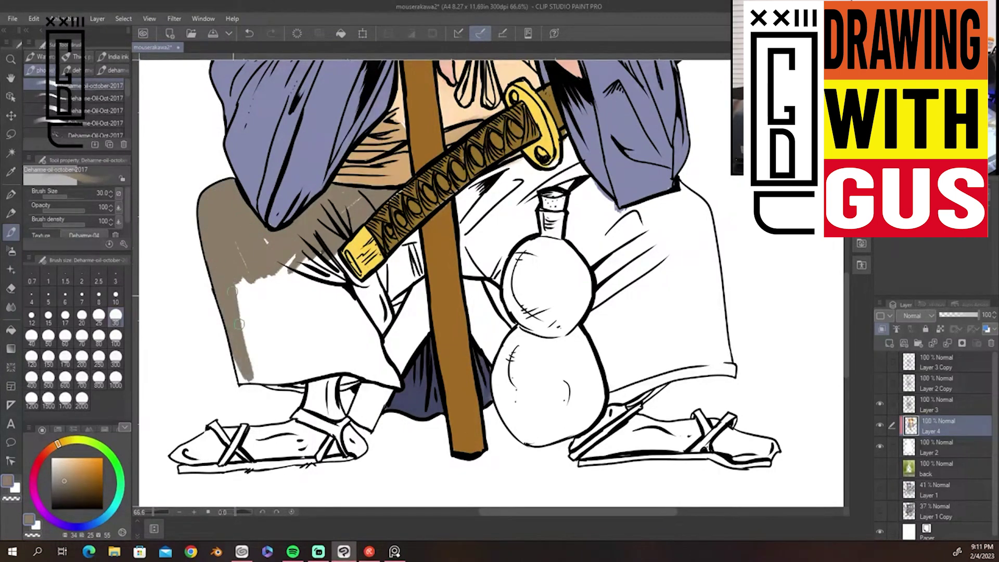
Extend the greyish brown down the left-hand trouser leg and into the folds beneath the belt sword's handle
left_click_drag(276, 281, 242, 383)
left_click_drag(302, 271, 260, 353)
mouse_move(322, 260)
left_mouse_down()
mouse_move(312, 278)
mouse_move(338, 260)
mouse_move(383, 325)
left_mouse_up()
left_click_drag(395, 244, 382, 268)
mouse_move(419, 231)
left_mouse_down()
mouse_move(413, 278)
mouse_move(375, 307)
left_mouse_up()
mouse_move(396, 260)
left_mouse_down()
mouse_move(370, 311)
mouse_move(422, 271)
left_mouse_up()
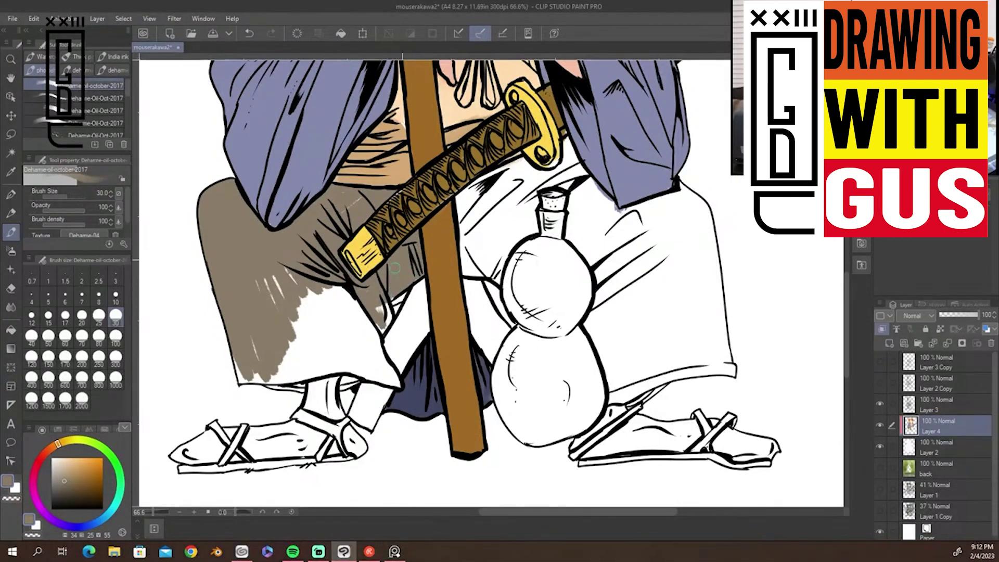
left_click_drag(364, 297, 385, 335)
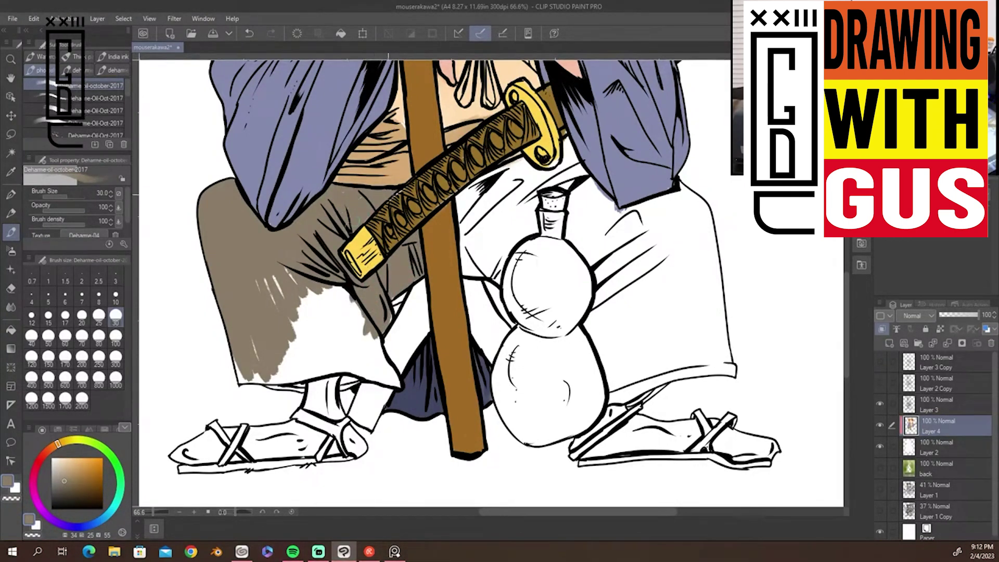
Fill the remaining white of the left-hand trouser leg with greyish brown down to its hem
left_click_drag(294, 318, 287, 356)
mouse_move(280, 273)
left_mouse_down()
mouse_move(267, 284)
mouse_move(257, 379)
left_mouse_up()
mouse_move(251, 315)
left_mouse_down()
mouse_move(237, 377)
mouse_move(329, 369)
left_mouse_up()
mouse_move(270, 385)
left_mouse_down()
mouse_move(358, 382)
mouse_move(382, 364)
mouse_move(400, 385)
left_mouse_up()
mouse_move(356, 329)
left_mouse_down()
mouse_move(336, 320)
mouse_move(276, 360)
left_mouse_up()
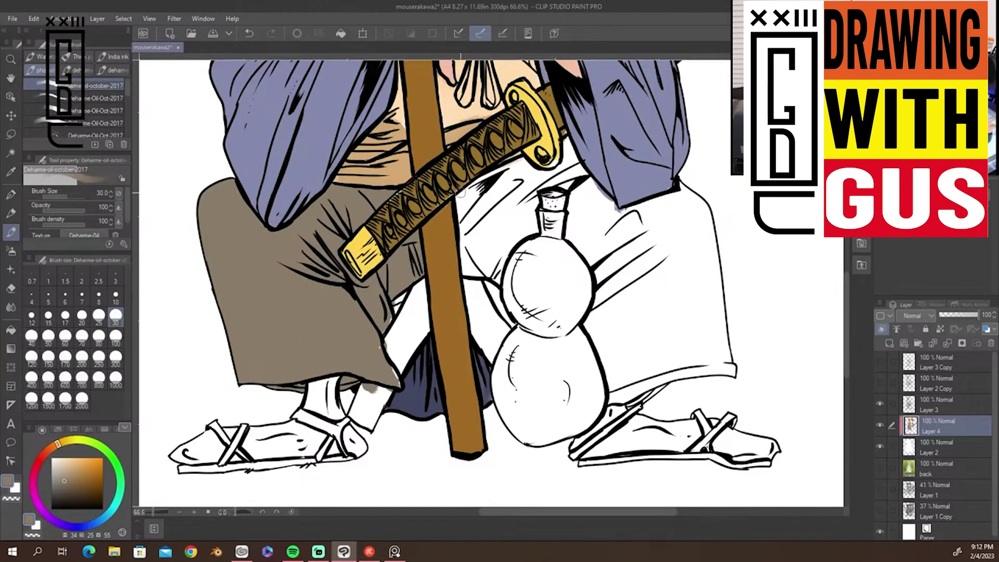
Paint the small gap beside the upright scabbard navy and fill the trousers between scabbard and gourd in greyish brown
left_click(413, 399, "alt")
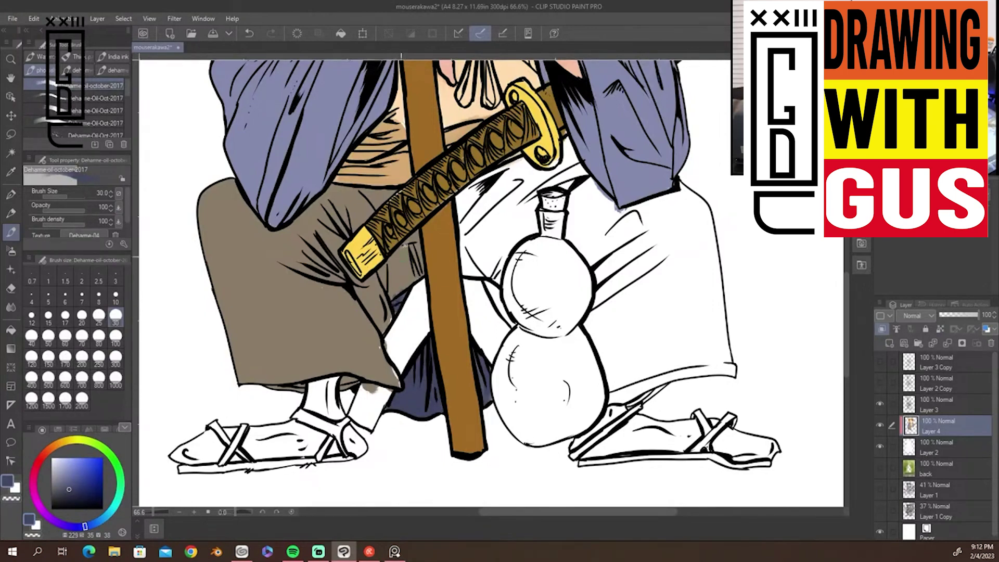
left_click(386, 293, "alt")
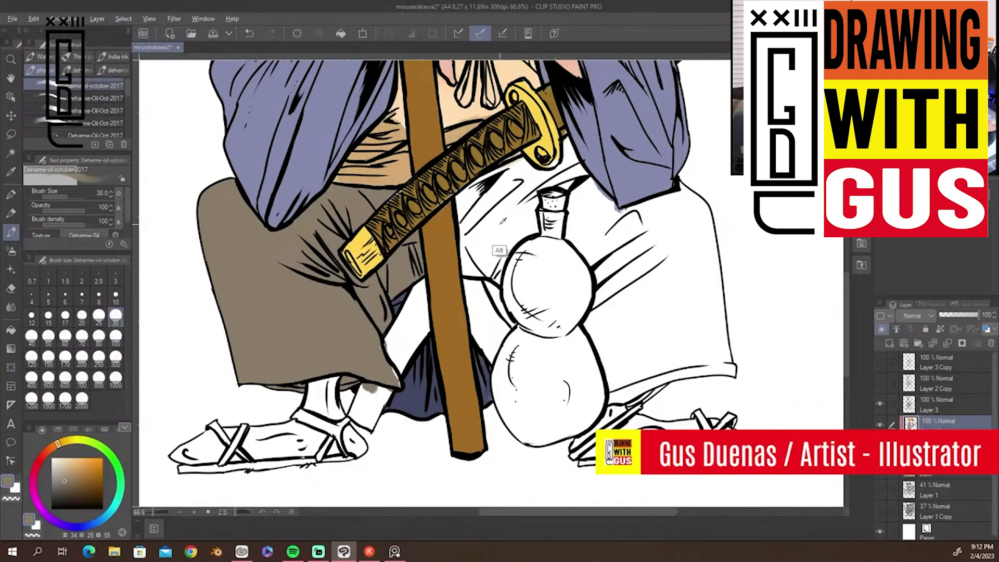
mouse_move(515, 200)
left_mouse_down()
mouse_move(480, 170)
mouse_move(469, 186)
mouse_move(536, 175)
mouse_move(463, 203)
mouse_move(466, 250)
mouse_move(485, 260)
mouse_move(484, 245)
mouse_move(478, 254)
mouse_move(494, 268)
mouse_move(502, 242)
mouse_move(534, 219)
mouse_move(529, 205)
mouse_move(489, 236)
mouse_move(526, 203)
mouse_move(580, 124)
mouse_move(573, 195)
left_mouse_up()
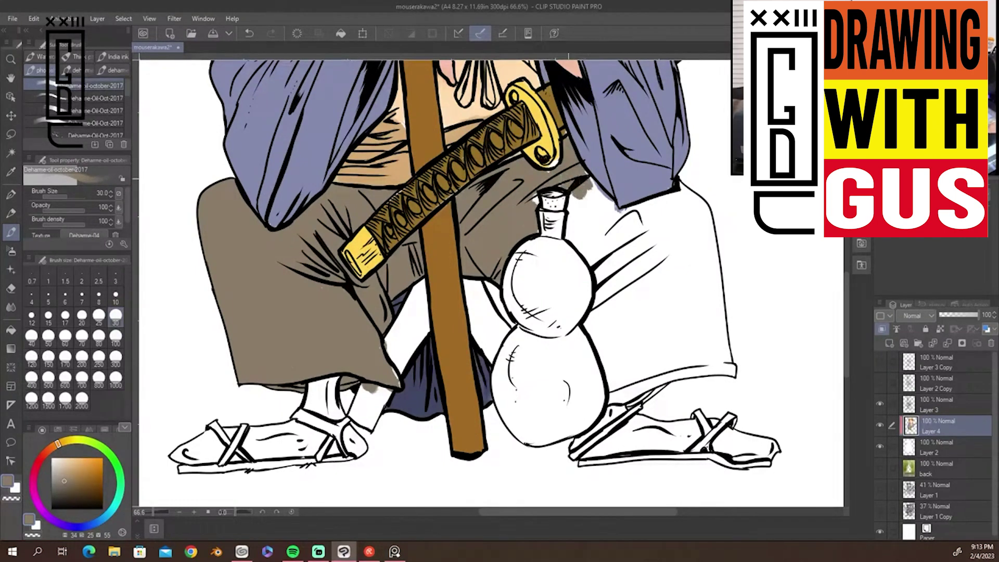
Paint greyish brown beside the gourd's neck and along the right-hand knee below the sleeve, touching up neighbouring edges in sampled colours
left_click(551, 148, "alt")
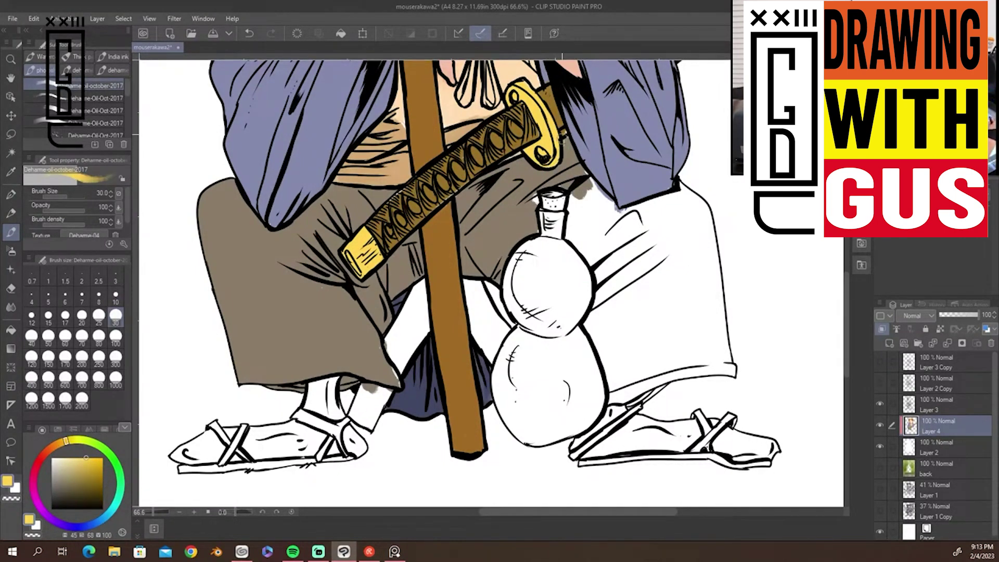
left_click(565, 138, "alt")
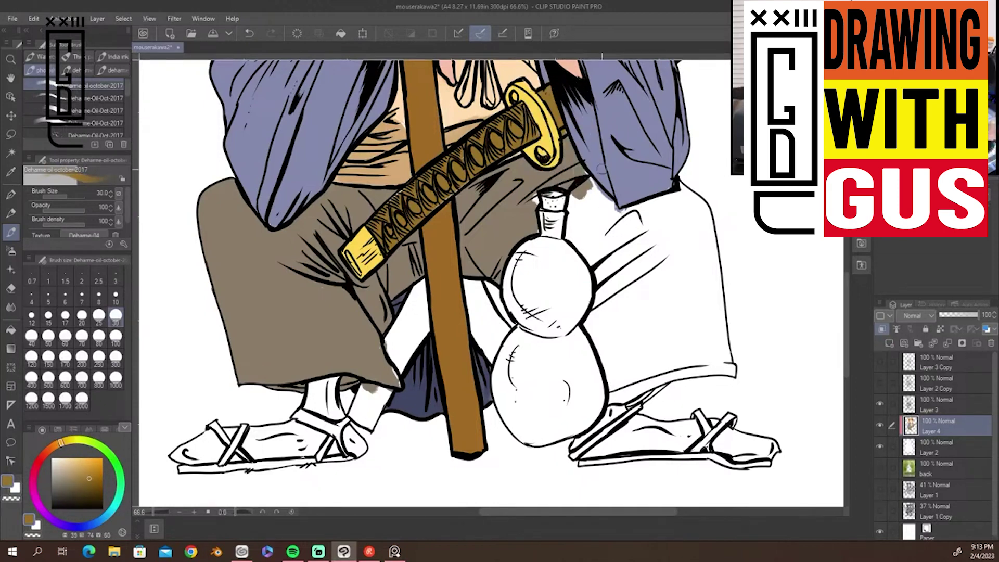
left_click(458, 128, "alt")
left_click(518, 221, "alt")
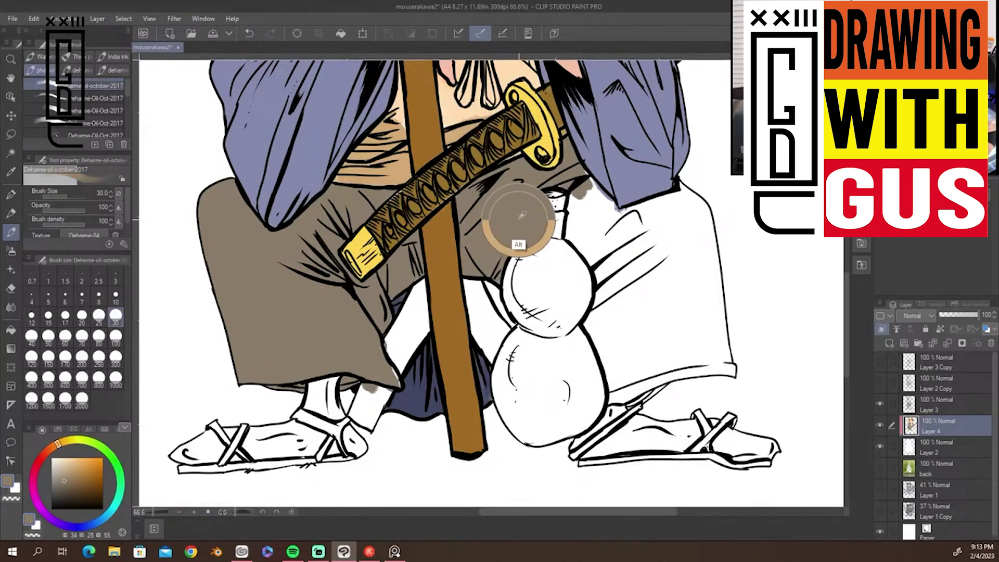
mouse_move(577, 185)
left_mouse_down()
mouse_move(571, 234)
mouse_move(571, 216)
left_mouse_up()
mouse_move(588, 180)
left_mouse_down()
mouse_move(621, 211)
mouse_move(694, 187)
left_mouse_up()
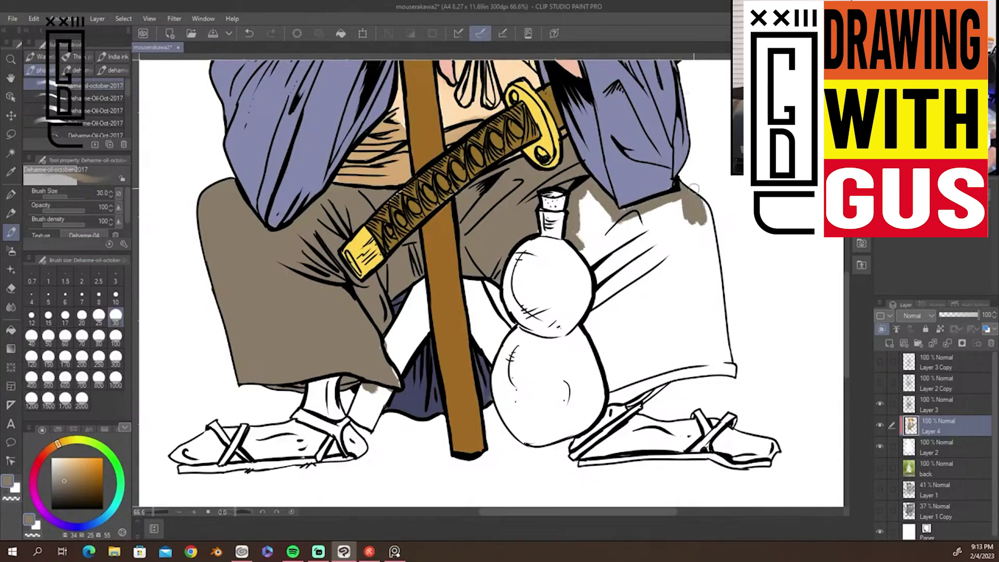
left_click(676, 183, "alt")
left_click(671, 183, "alt")
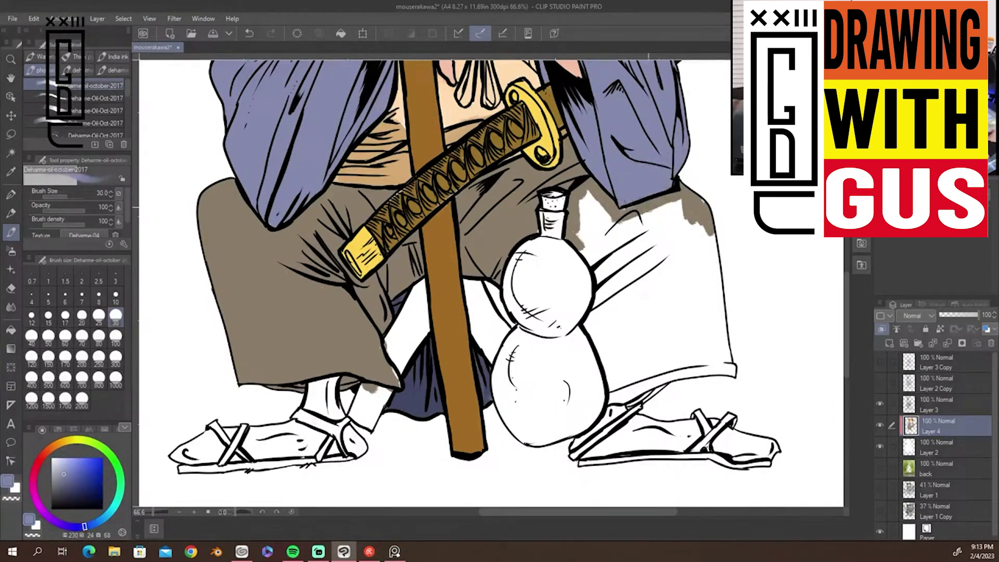
left_click(690, 221, "alt")
Fill the right-hand trouser leg with greyish brown down to the hem and paint the cloth sliver beside the gourd navy
mouse_move(622, 206)
left_mouse_down()
mouse_move(676, 260)
mouse_move(703, 213)
mouse_move(723, 322)
mouse_move(624, 343)
mouse_move(640, 312)
mouse_move(655, 346)
mouse_move(741, 273)
mouse_move(718, 359)
mouse_move(732, 372)
left_mouse_up()
mouse_move(634, 271)
left_mouse_down()
mouse_move(571, 222)
mouse_move(534, 223)
mouse_move(529, 193)
mouse_move(535, 230)
mouse_move(542, 178)
mouse_move(581, 207)
mouse_move(593, 190)
mouse_move(615, 241)
mouse_move(635, 253)
mouse_move(593, 335)
left_mouse_up()
left_click_drag(609, 281, 597, 344)
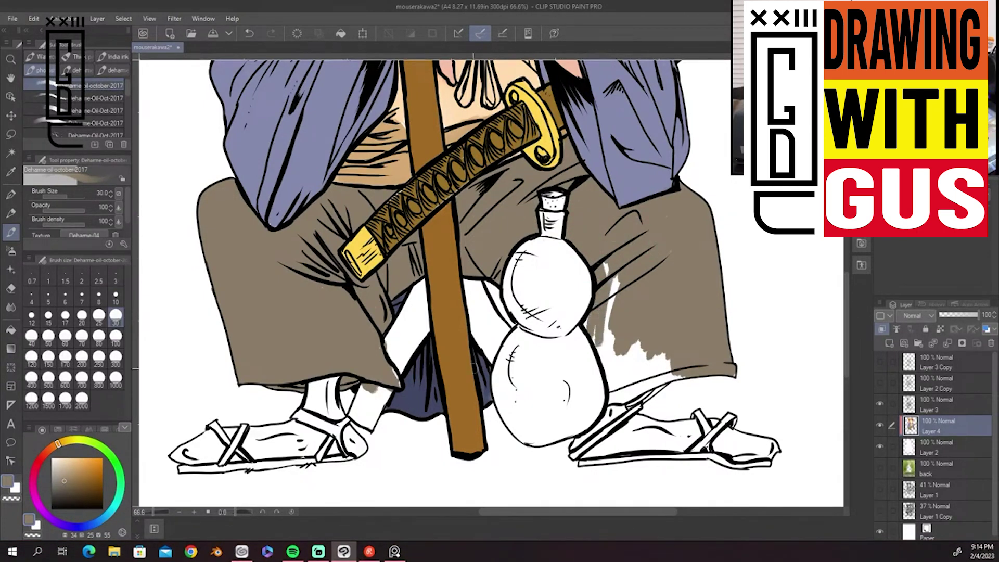
left_click(418, 395, "alt")
left_click_drag(487, 286, 515, 327)
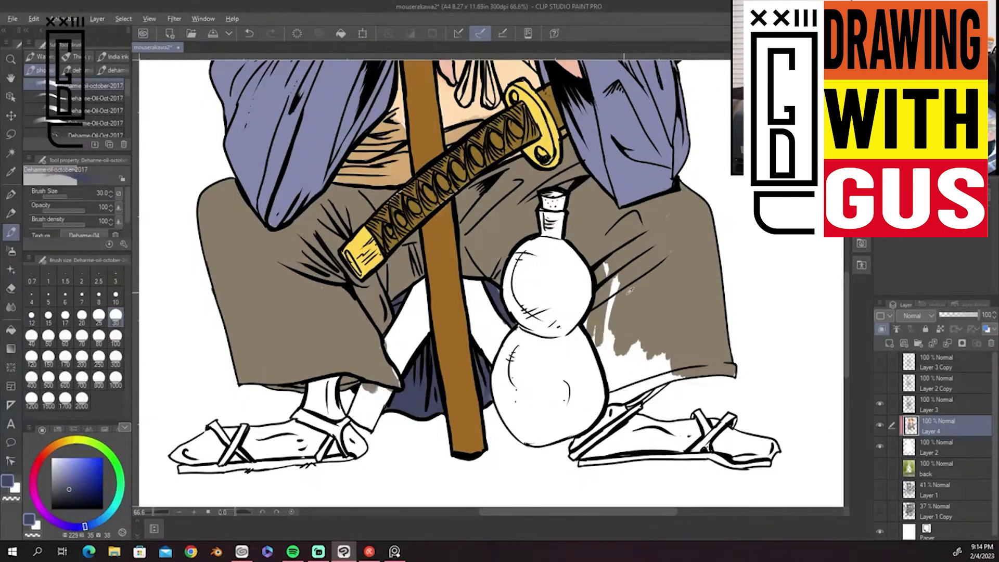
left_click(614, 303, "alt")
mouse_move(609, 266)
left_mouse_down()
mouse_move(603, 317)
mouse_move(585, 328)
mouse_move(622, 372)
mouse_move(655, 372)
left_mouse_up()
mouse_move(611, 395)
left_mouse_down()
mouse_move(684, 373)
mouse_move(620, 390)
left_mouse_up()
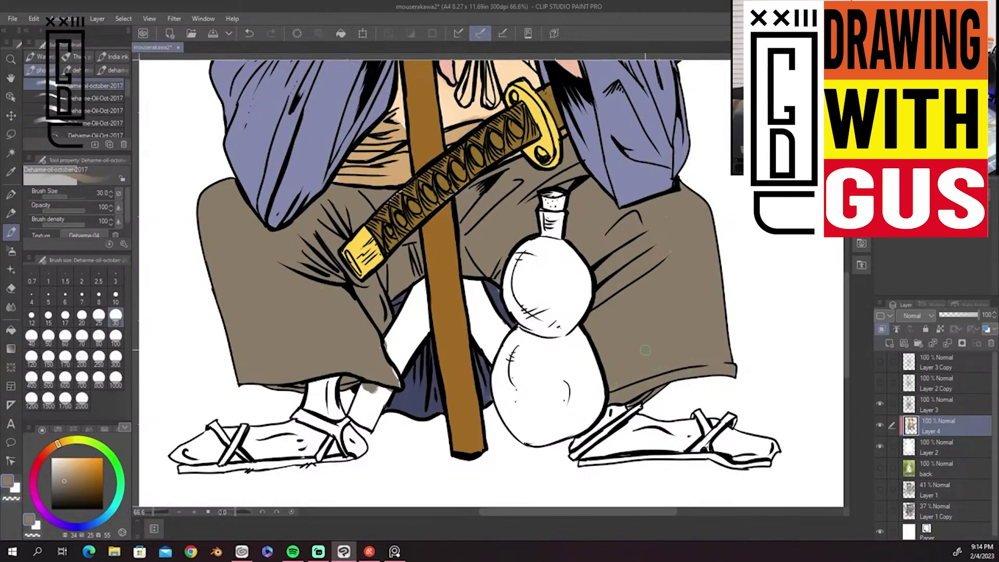
left_click(414, 217, "alt")
left_click(429, 194, "alt")
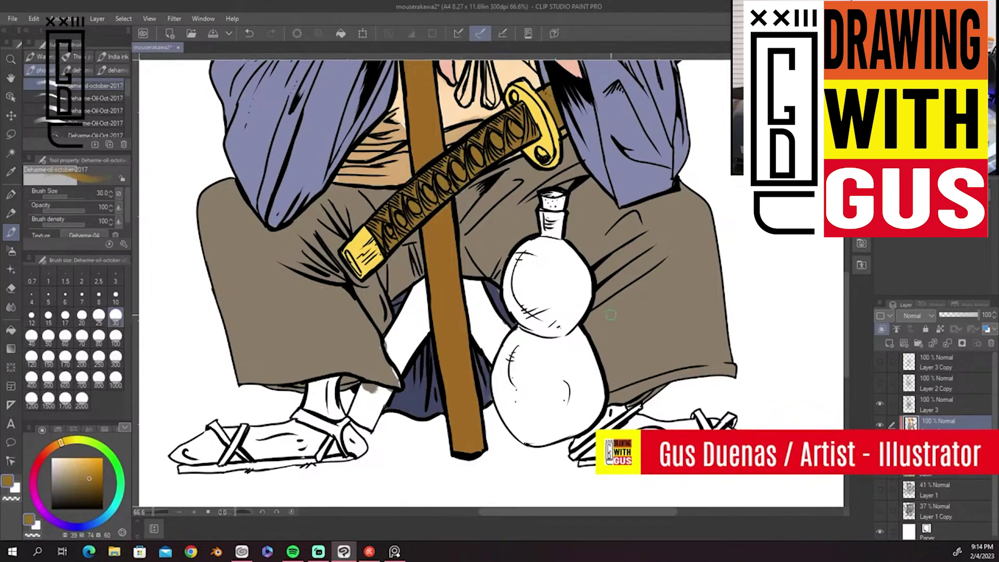
left_click(330, 343, "alt")
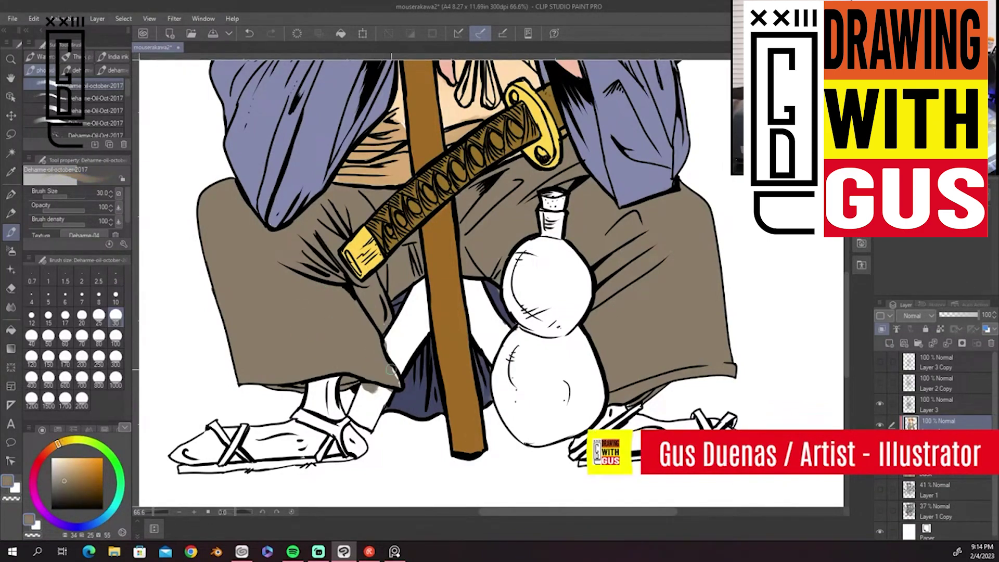
Paint the drinking bowl in the mouse's raised hand grey
scroll(629, 218, "up", 10)
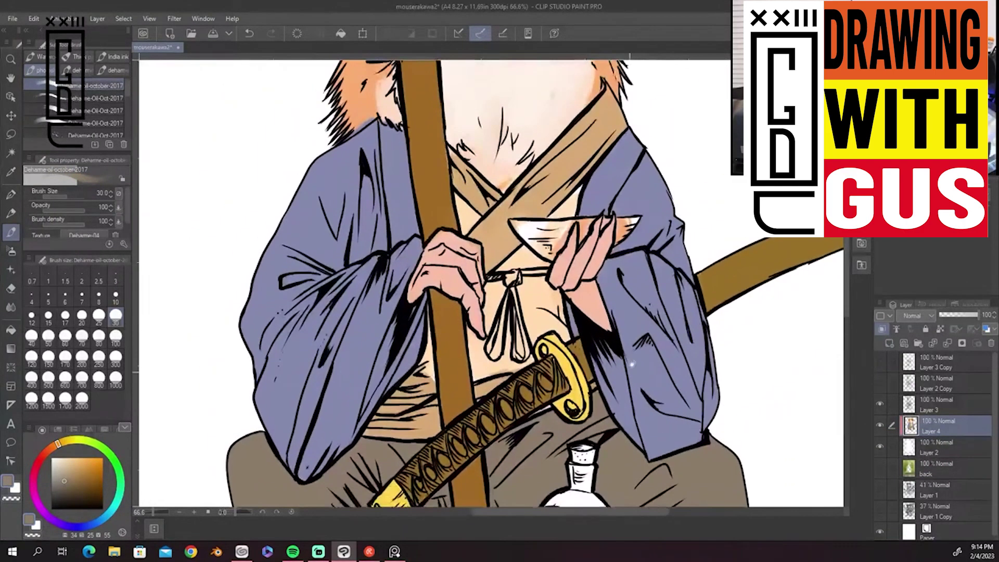
scroll(628, 308, "down", 8)
left_click_drag(629, 309, 661, 430)
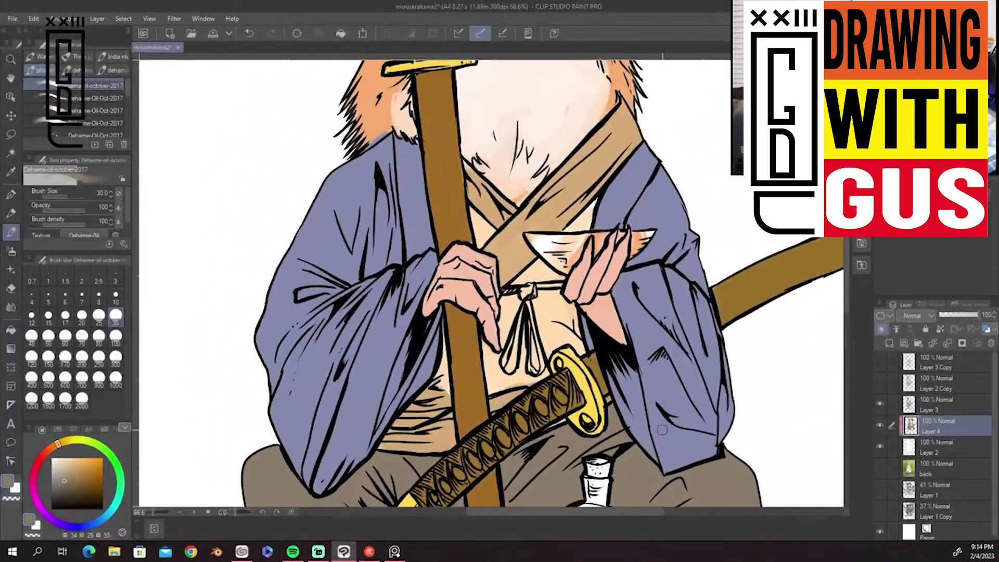
left_click_drag(54, 481, 50, 473)
mouse_move(576, 243)
left_mouse_down()
mouse_move(529, 236)
mouse_move(577, 255)
mouse_move(580, 236)
mouse_move(572, 260)
mouse_move(603, 238)
mouse_move(585, 236)
mouse_move(620, 233)
mouse_move(637, 246)
mouse_move(651, 232)
mouse_move(634, 259)
left_mouse_up()
Paint both bulbs and the neck of the gourd flask in a light beige
scroll(682, 341, "down", 6)
mouse_move(471, 187)
left_mouse_down()
mouse_move(469, 281)
mouse_move(447, 250)
mouse_move(484, 276)
mouse_move(506, 221)
mouse_move(458, 183)
mouse_move(476, 171)
mouse_move(483, 140)
mouse_move(488, 187)
mouse_move(467, 333)
mouse_move(434, 291)
mouse_move(430, 317)
mouse_move(468, 333)
mouse_move(488, 374)
mouse_move(530, 338)
mouse_move(439, 340)
left_mouse_up()
left_click(63, 466)
mouse_move(524, 346)
left_mouse_down()
mouse_move(485, 304)
mouse_move(489, 257)
mouse_move(531, 333)
left_mouse_up()
mouse_move(492, 258)
left_mouse_down()
mouse_move(489, 178)
mouse_move(520, 216)
left_mouse_up()
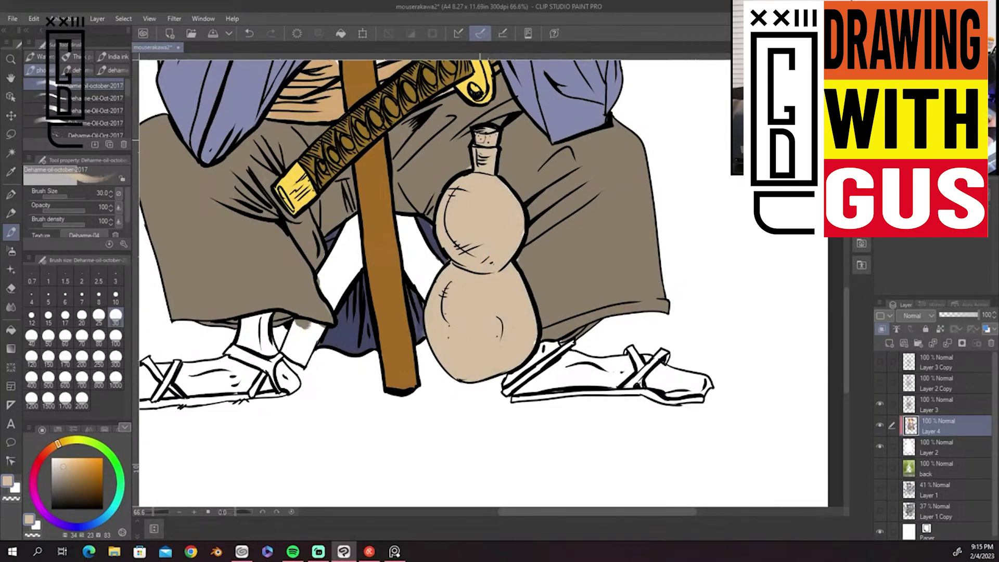
left_click(525, 256, "alt")
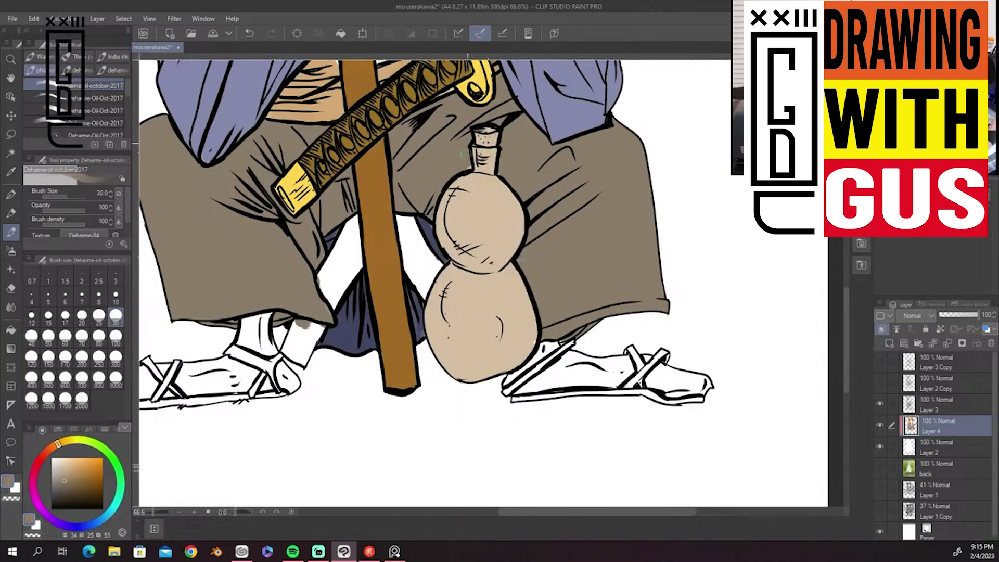
left_click(533, 336, "alt")
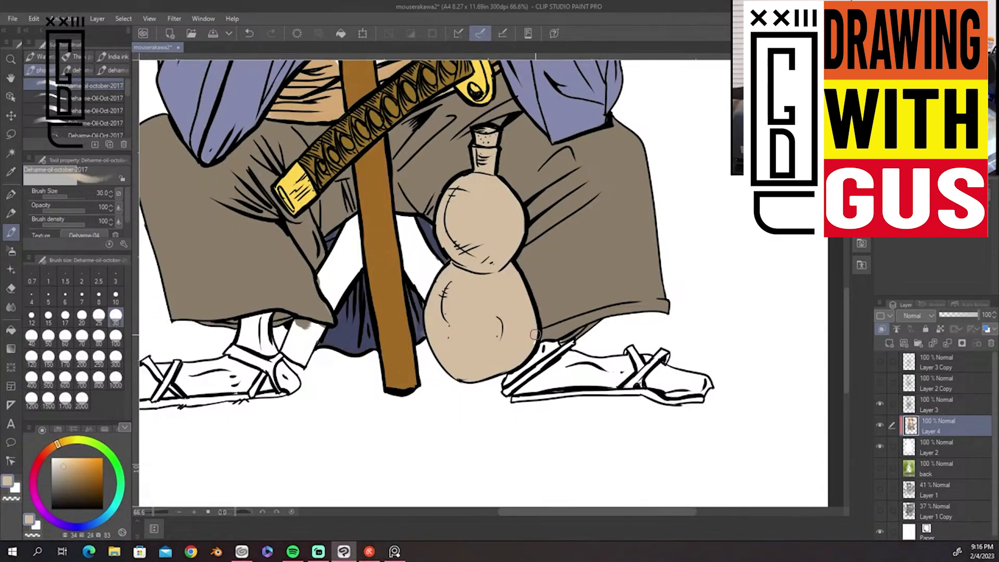
Paint the inner areas between the legs, on both sides of the upright scabbard and behind the left-hand ankle, in light tan
left_click_drag(475, 425, 623, 410)
left_click(529, 209, "alt")
mouse_move(501, 205)
left_mouse_down()
mouse_move(470, 260)
mouse_move(481, 287)
mouse_move(505, 254)
mouse_move(503, 204)
left_mouse_up()
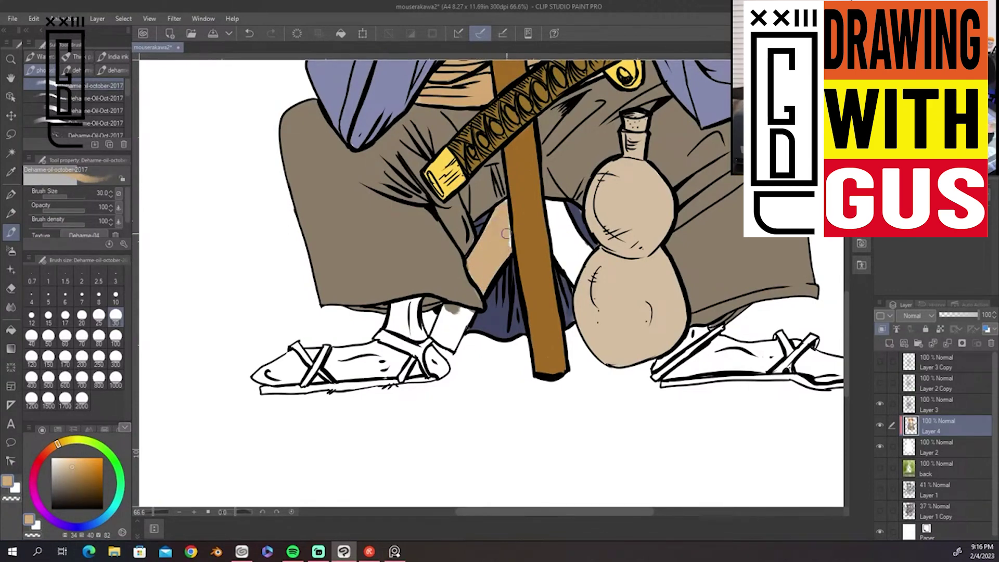
mouse_move(450, 308)
left_mouse_down()
mouse_move(439, 339)
mouse_move(470, 311)
left_mouse_up()
mouse_move(551, 205)
left_mouse_down()
mouse_move(562, 250)
mouse_move(552, 234)
mouse_move(572, 276)
mouse_move(585, 254)
mouse_move(561, 209)
mouse_move(587, 247)
left_mouse_up()
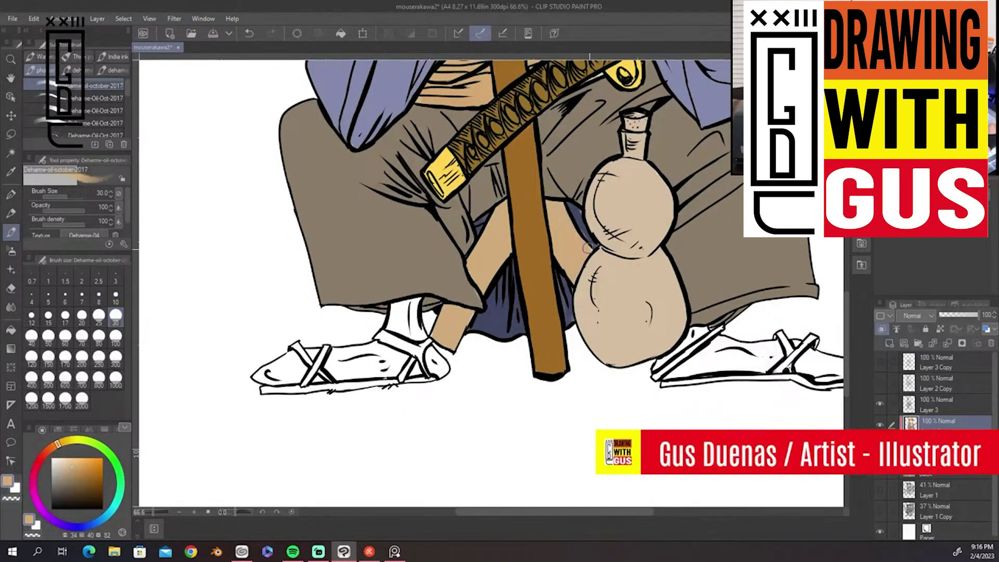
left_click_drag(671, 204, 529, 398)
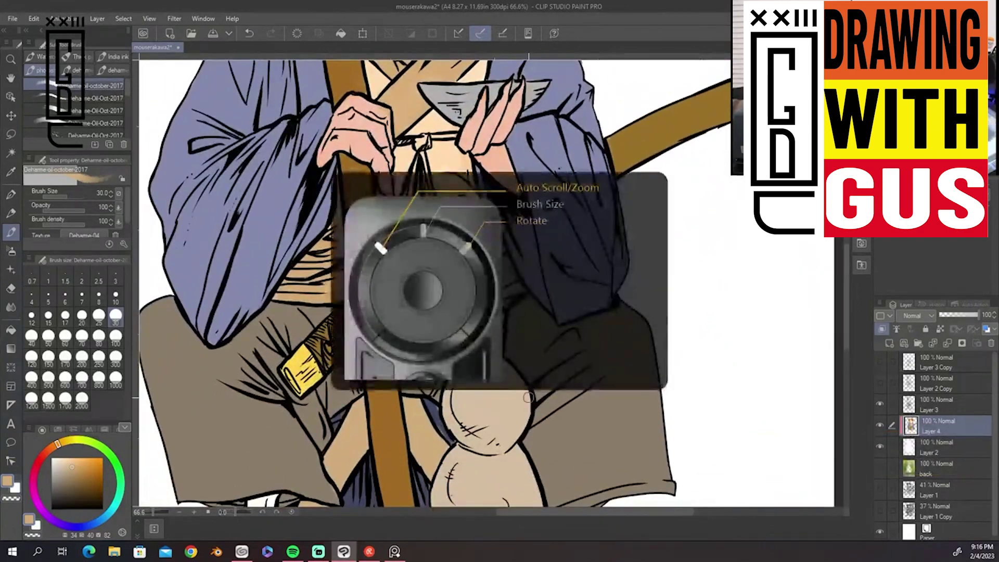
scroll(529, 397, "down", 6)
scroll(490, 332, "up", 2)
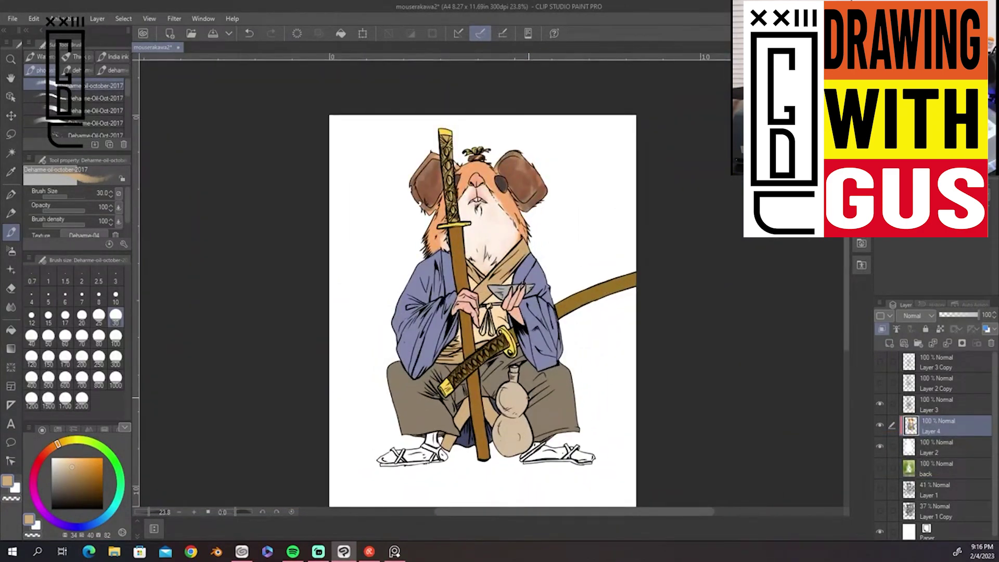
scroll(527, 398, "up", 3)
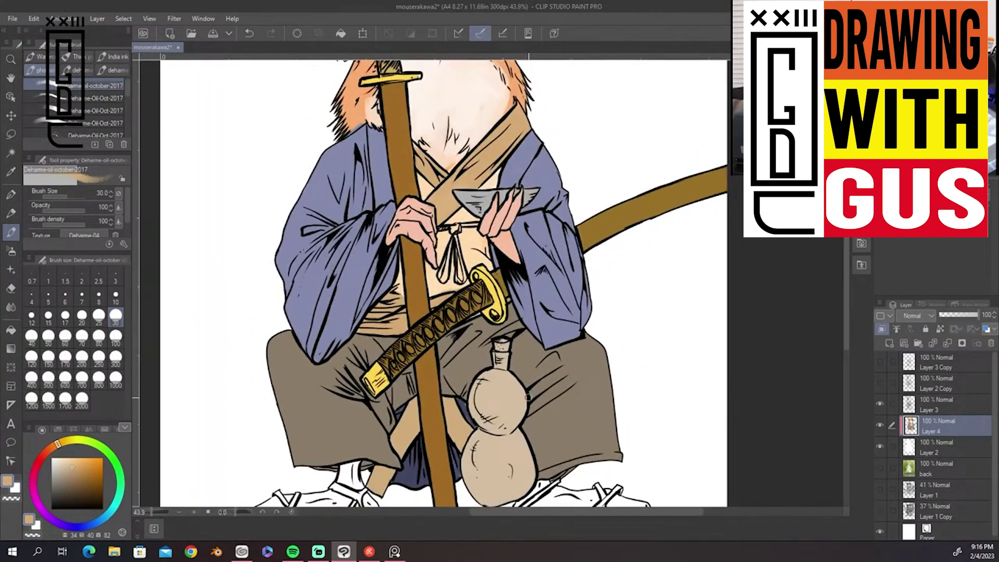
left_click(368, 551)
left_click(394, 551)
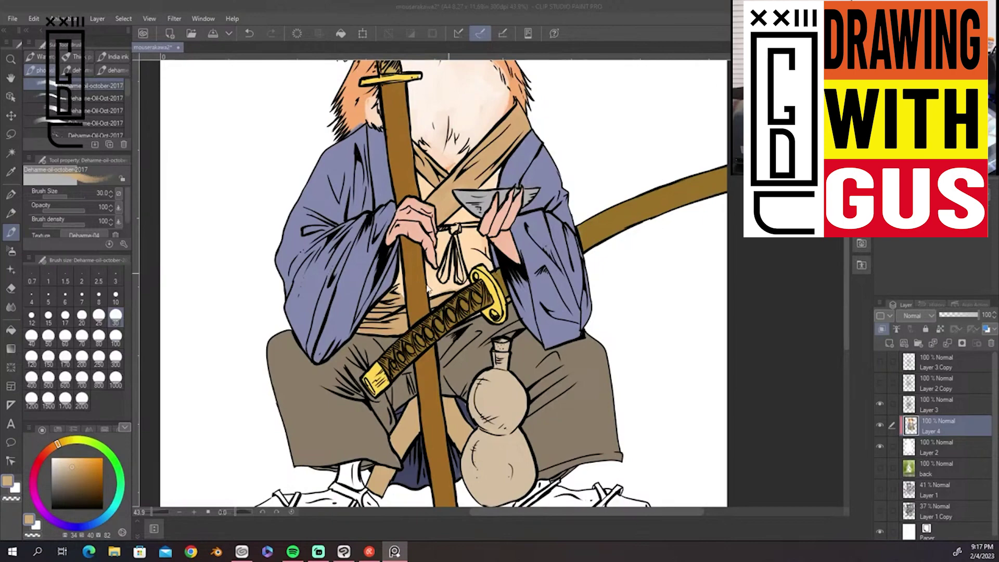
Choose a paler beige and paint both feet and the visible ankle, leaving the sandal straps and soles white
left_click(67, 465)
left_click(62, 463)
left_click_drag(845, 277, 846, 316)
mouse_move(536, 362)
left_mouse_down()
mouse_move(521, 376)
mouse_move(561, 361)
mouse_move(552, 377)
mouse_move(594, 374)
mouse_move(586, 382)
mouse_move(573, 363)
mouse_move(637, 381)
left_mouse_up()
left_click_drag(366, 370, 374, 385)
mouse_move(340, 340)
left_mouse_down()
mouse_move(308, 386)
mouse_move(306, 371)
mouse_move(302, 379)
mouse_move(338, 374)
mouse_move(298, 381)
mouse_move(274, 373)
left_mouse_up()
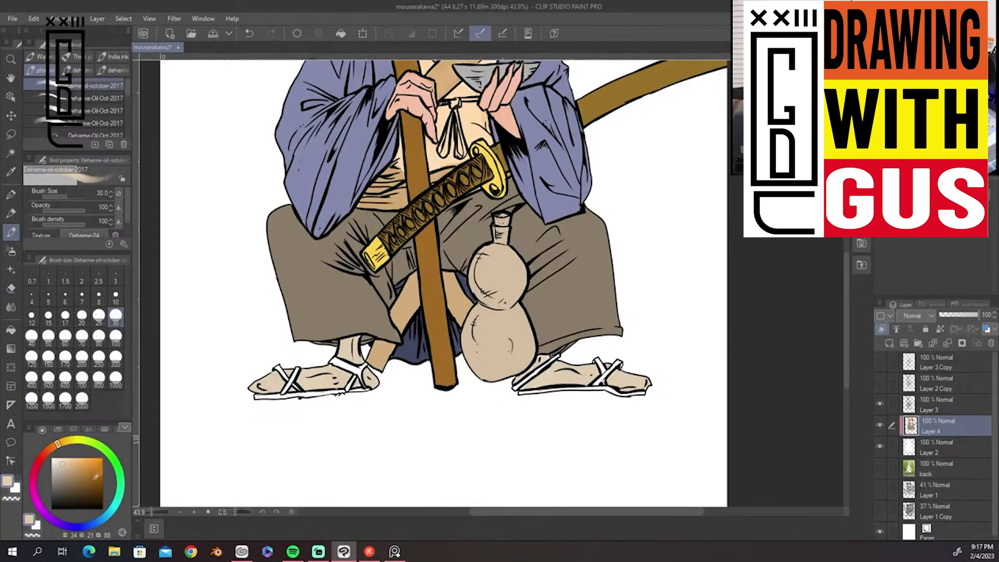
Choose a grey-brown and paint the straps and soles of both sandals
left_click(63, 479)
left_click_drag(283, 370, 281, 366)
left_click_drag(254, 398, 301, 395)
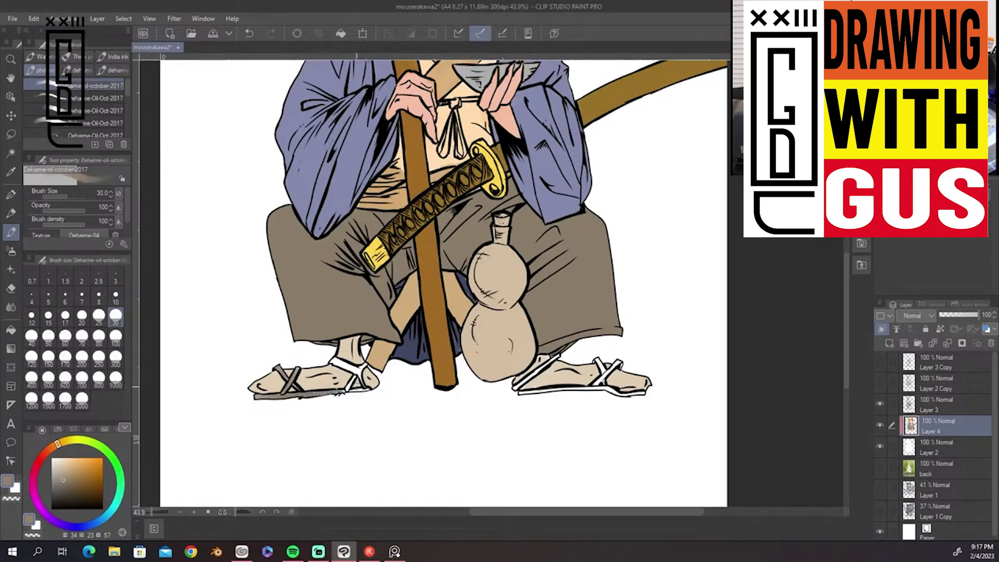
mouse_move(357, 373)
left_mouse_down()
mouse_move(365, 365)
mouse_move(333, 360)
left_mouse_up()
mouse_move(556, 358)
left_mouse_down()
mouse_move(525, 382)
mouse_move(620, 396)
mouse_move(596, 383)
left_mouse_up()
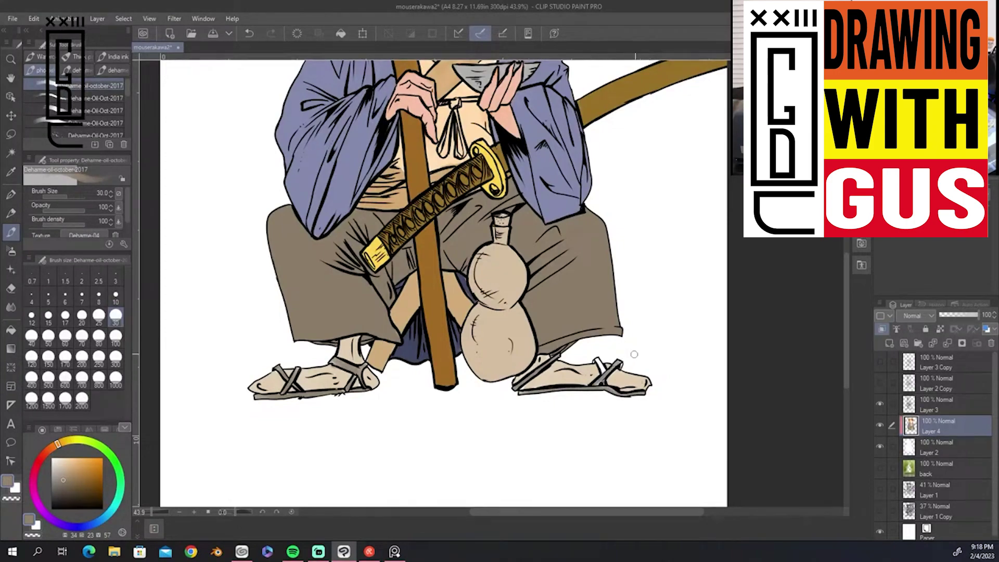
Choose a very dark brown and paint both of the mouse's eyes
mouse_move(847, 328)
left_mouse_down()
mouse_move(846, 216)
mouse_move(846, 236)
left_mouse_up()
left_click(88, 495)
left_click_drag(472, 164, 484, 180)
mouse_move(397, 156)
left_mouse_down()
mouse_move(395, 169)
mouse_move(399, 157)
left_mouse_up()
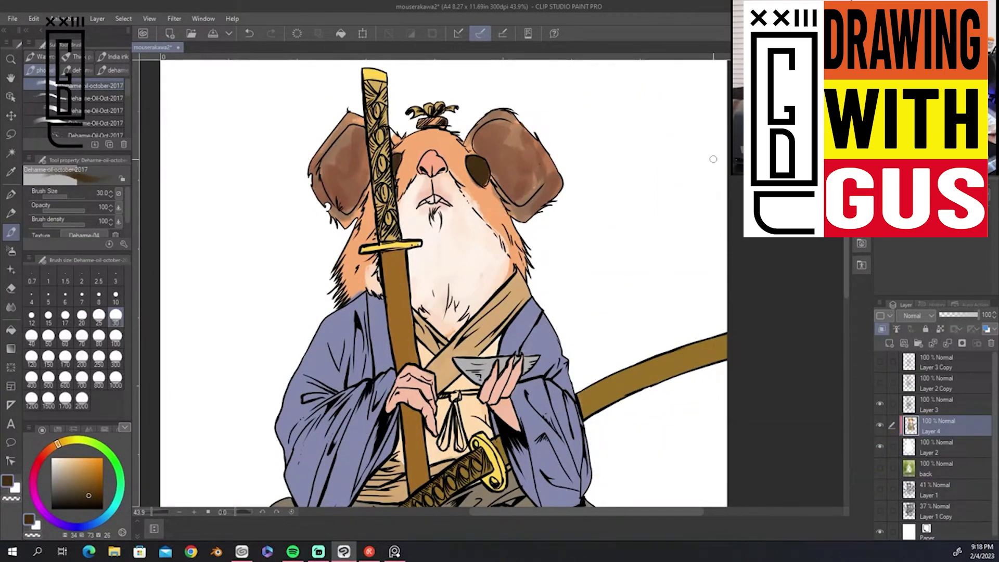
Check the whole coloured figure against the green background by toggling the "back" layer's visibility, leaving it hidden
scroll(814, 382, "down", 7)
left_click_drag(846, 264, 838, 311)
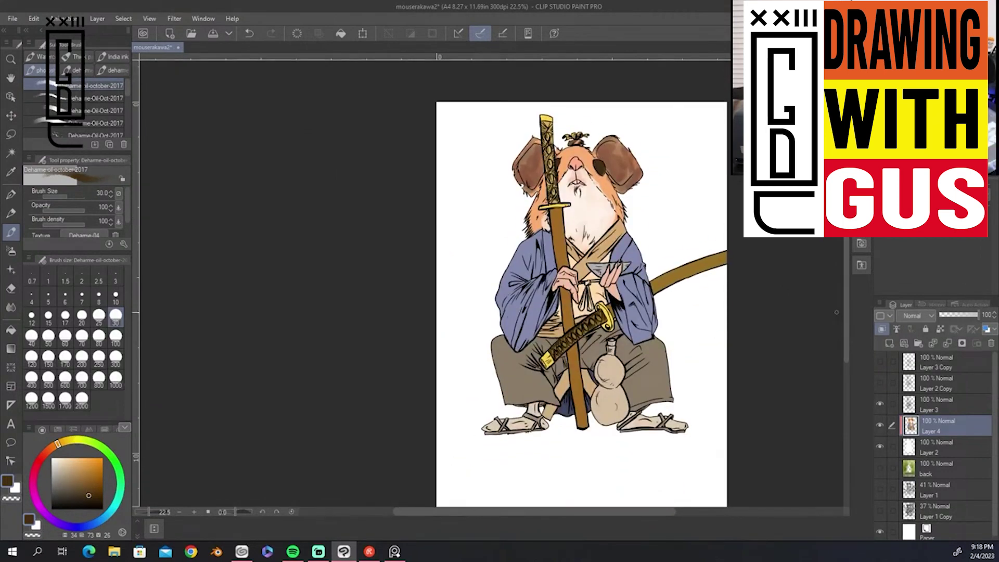
left_click(879, 468)
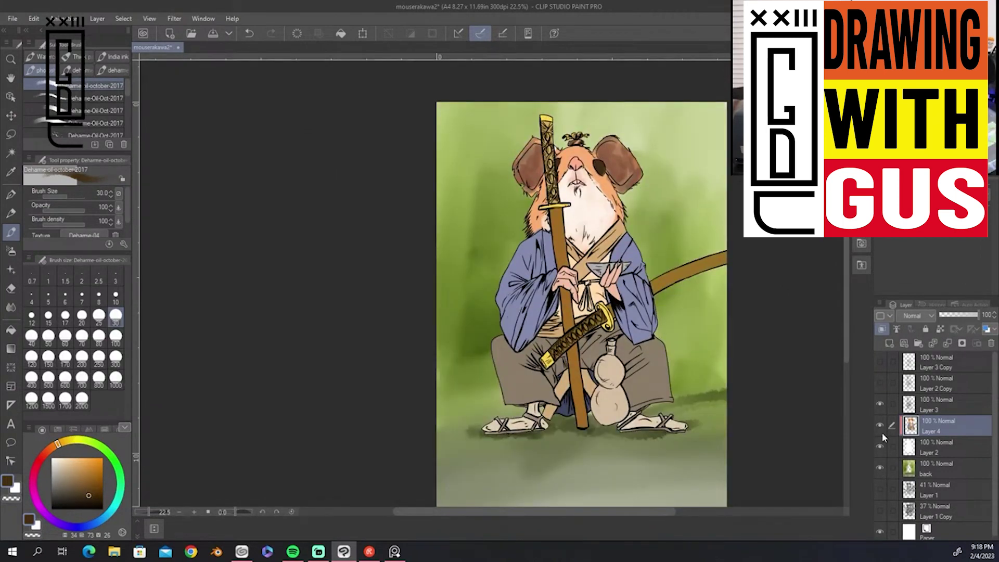
left_click(879, 467)
left_click(878, 467)
left_click(879, 467)
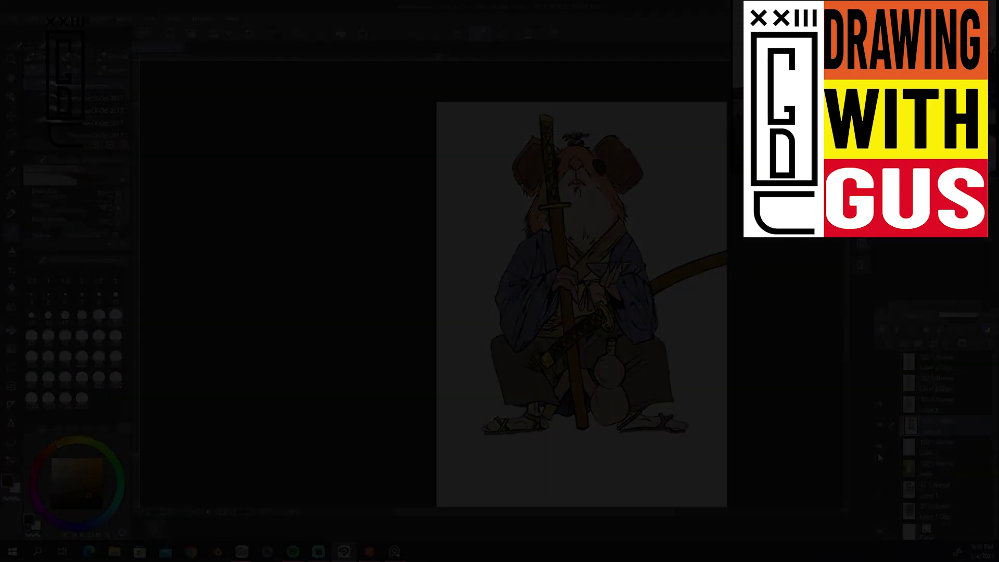